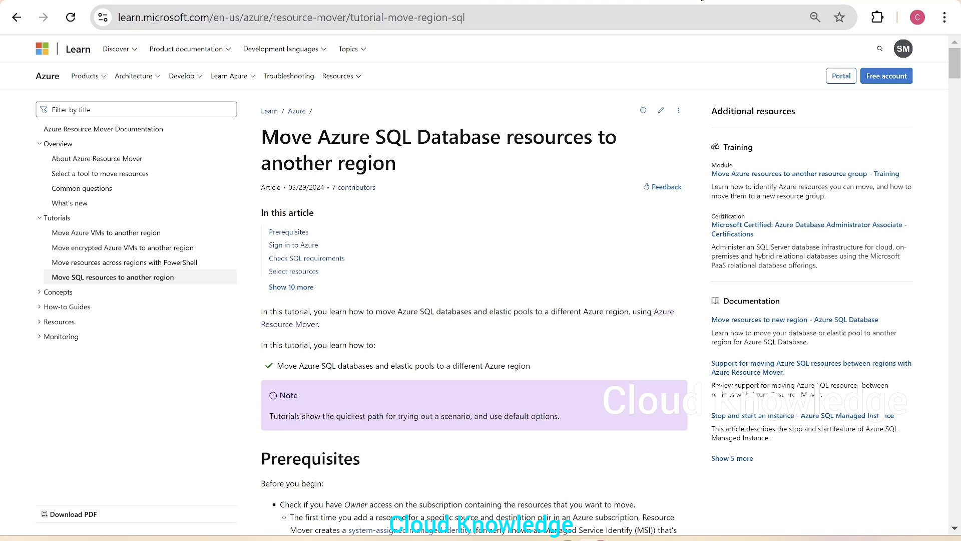
Read the Azure Resource Mover overview article, examining the service's purpose and the listed reasons for moving resources to different regions
click(703, 1)
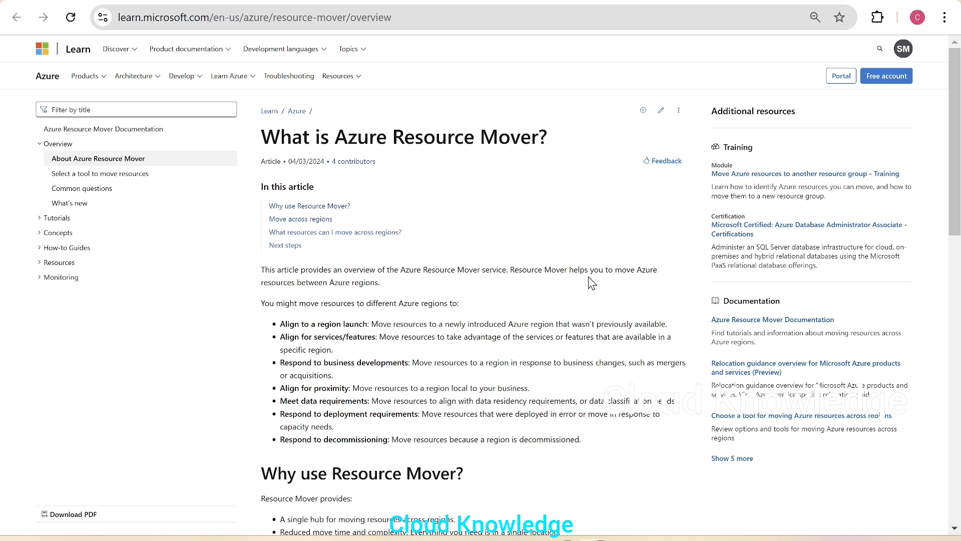
drag(575, 271, 392, 287)
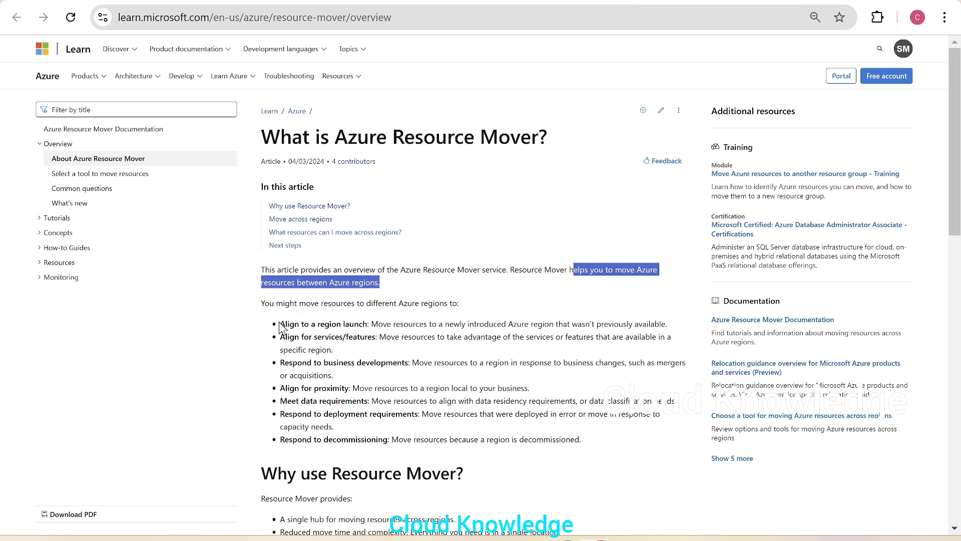
drag(280, 323, 366, 318)
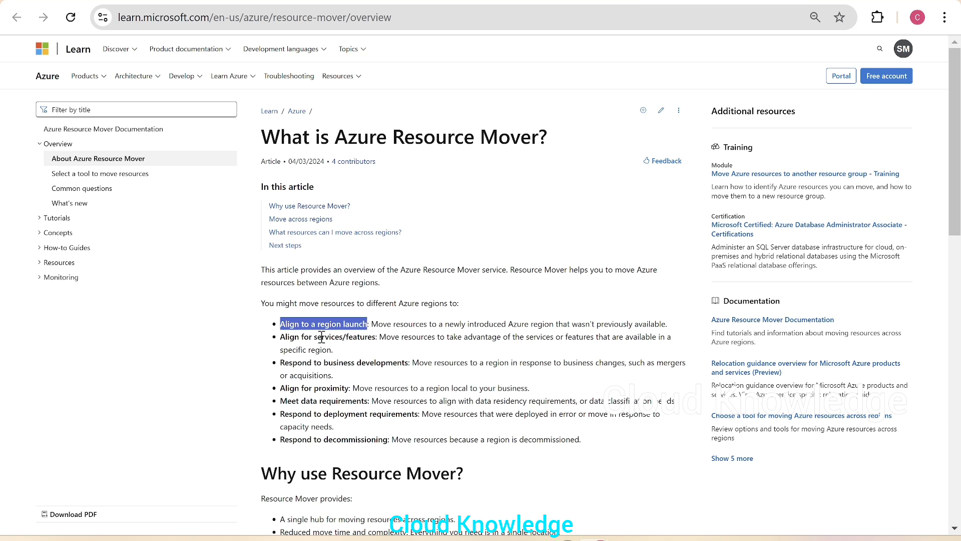
drag(301, 338, 381, 342)
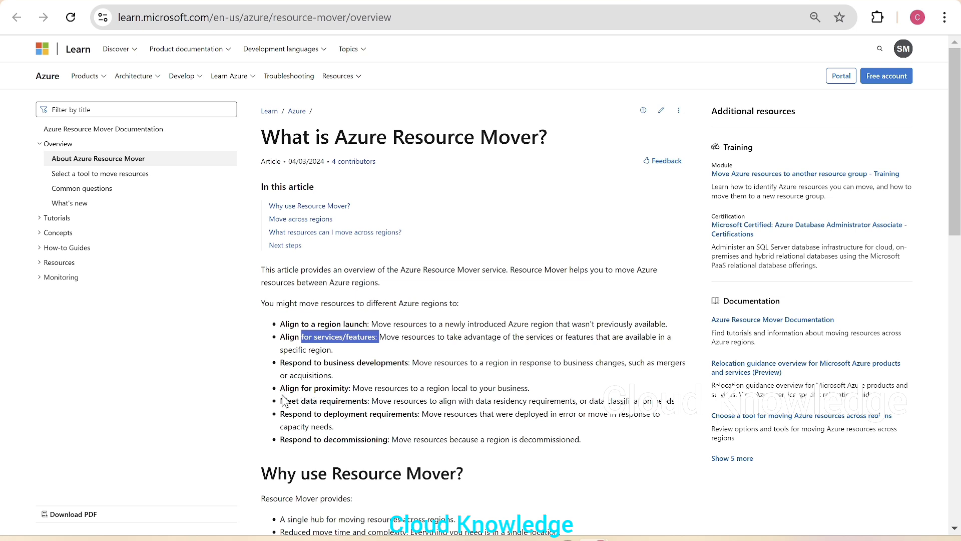
drag(297, 401, 381, 403)
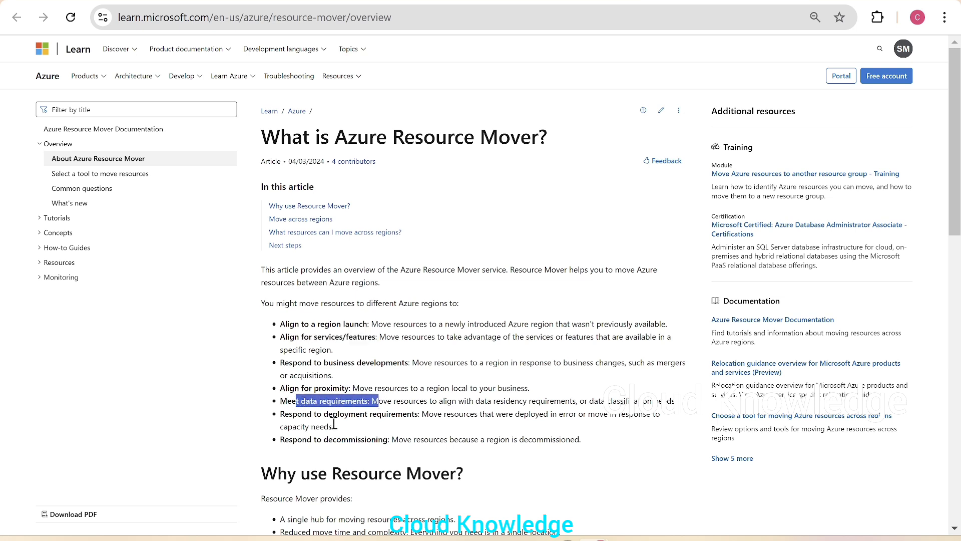
drag(298, 415, 421, 417)
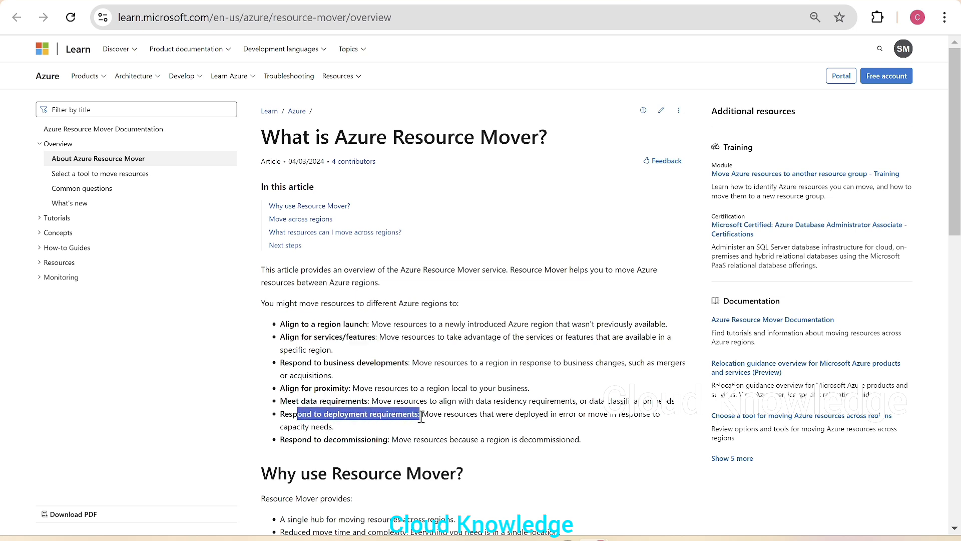
drag(298, 440, 389, 440)
click(253, 287)
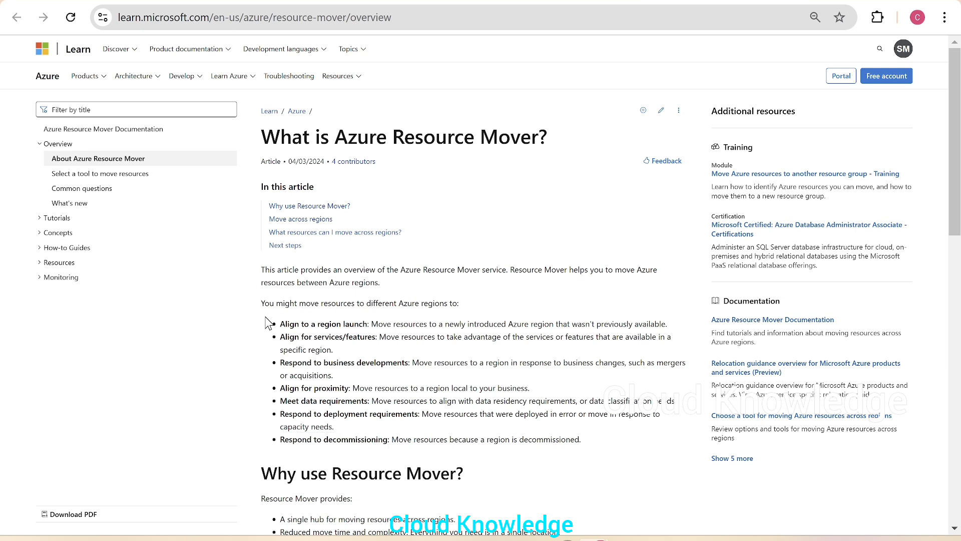
drag(269, 323, 627, 446)
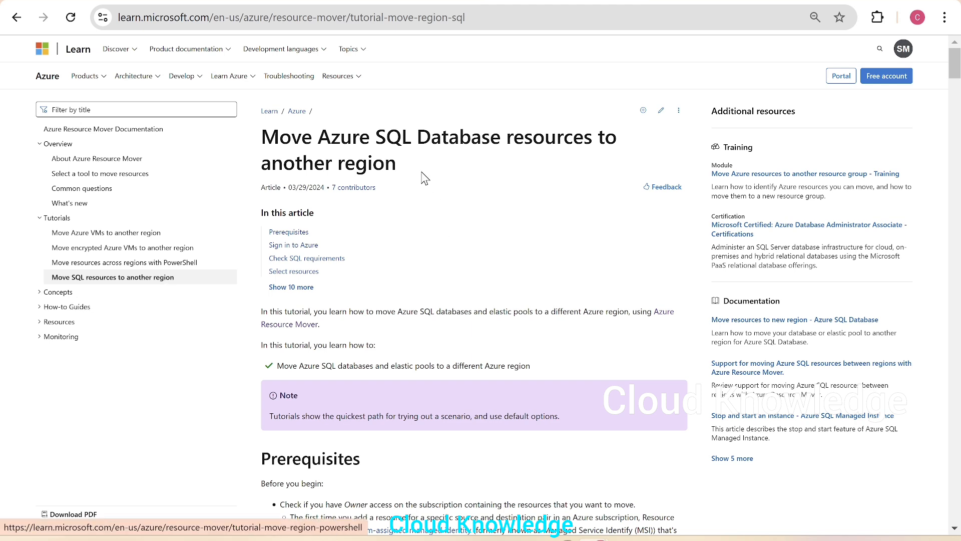
Review the prerequisites and SQL requirements in the tutorial on moving Azure SQL Database resources to another region
drag(315, 131, 597, 131)
scroll(526, 403, down, 4)
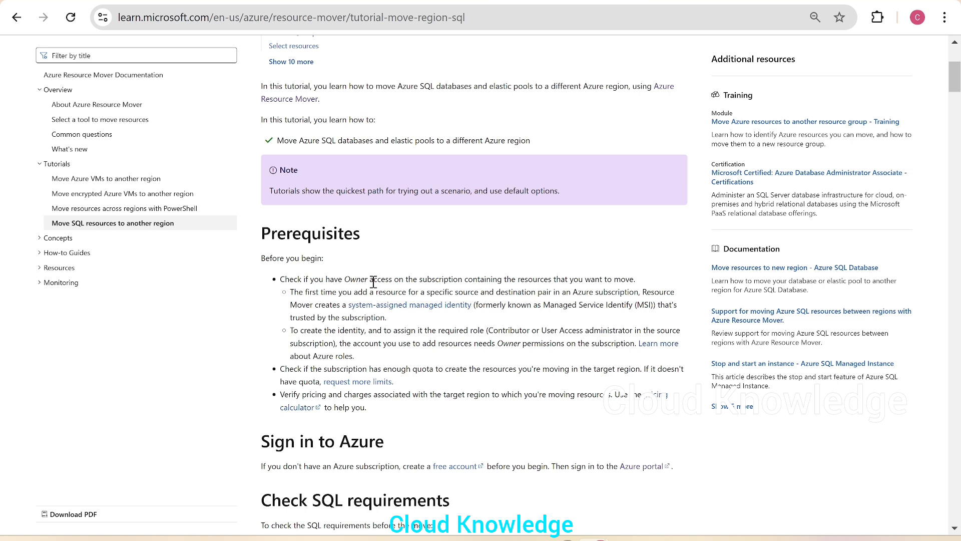
drag(346, 279, 393, 278)
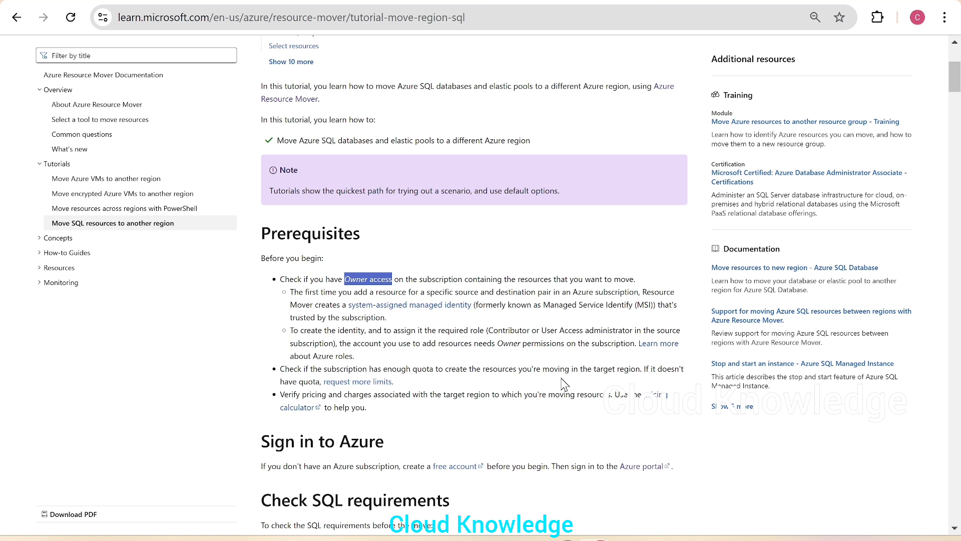
drag(393, 369, 452, 373)
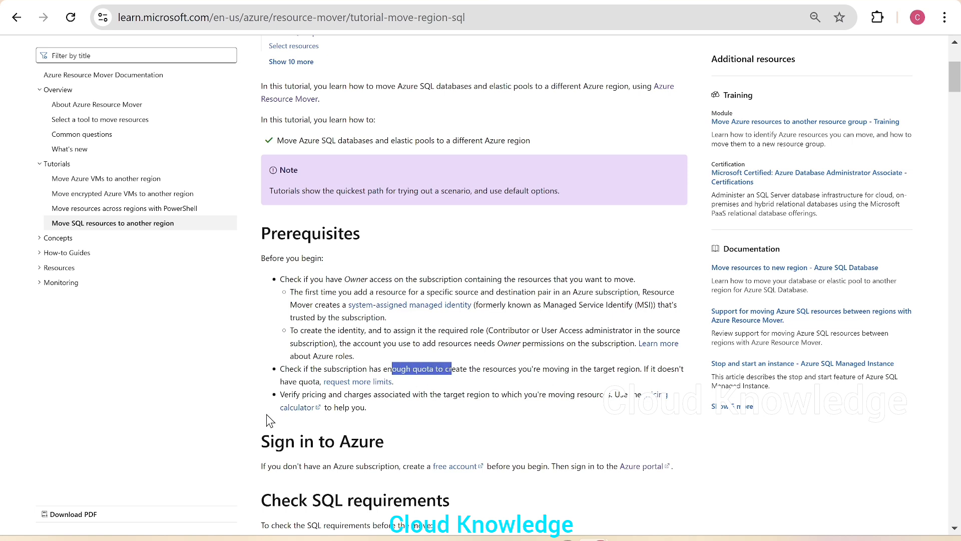
drag(279, 395, 604, 397)
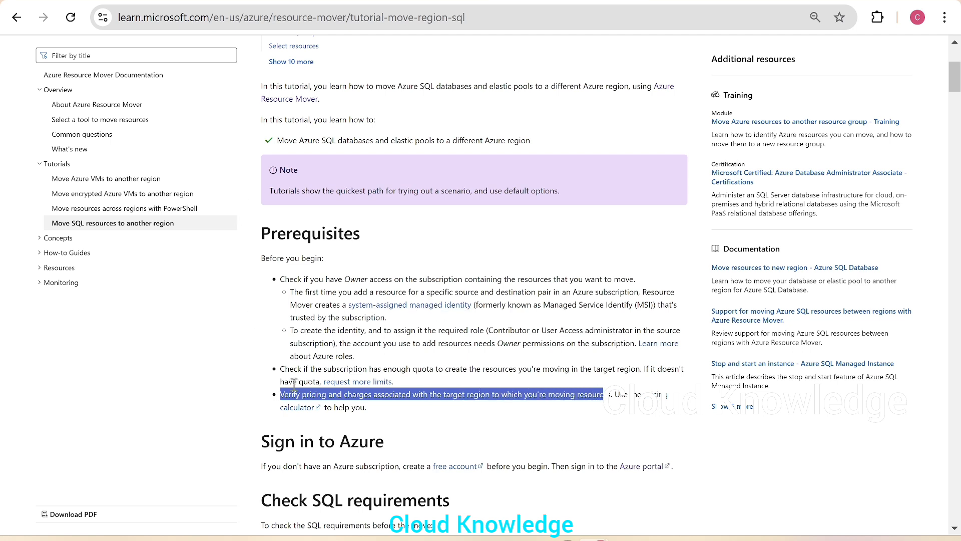
scroll(506, 346, down, 3)
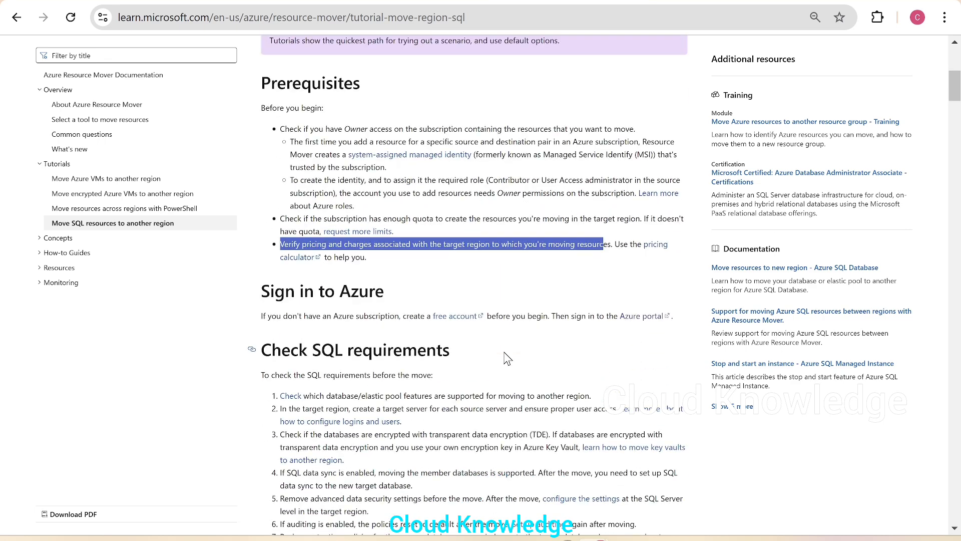
scroll(506, 357, down, 3)
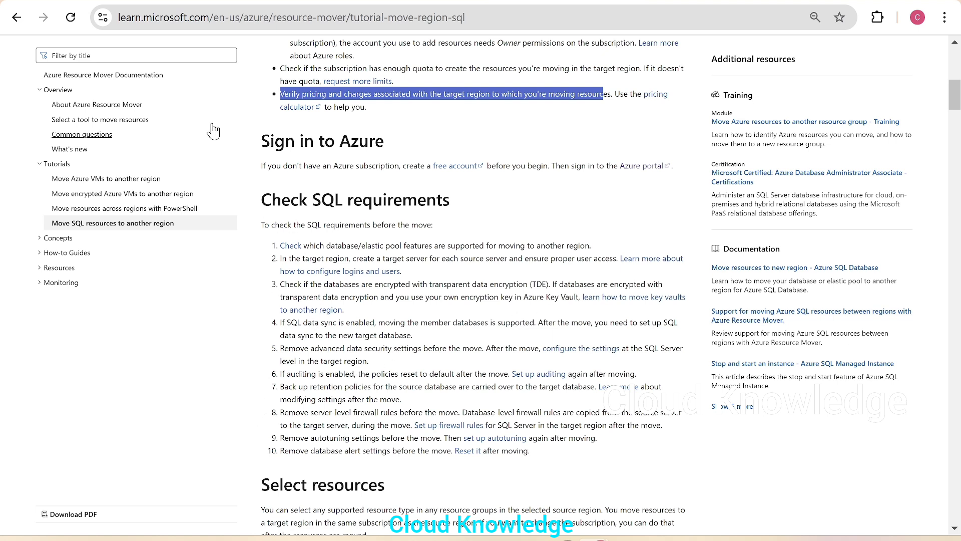
Examine the tutorial's instructions for selecting the resources to move and resolving their dependencies
scroll(516, 371, down, 7)
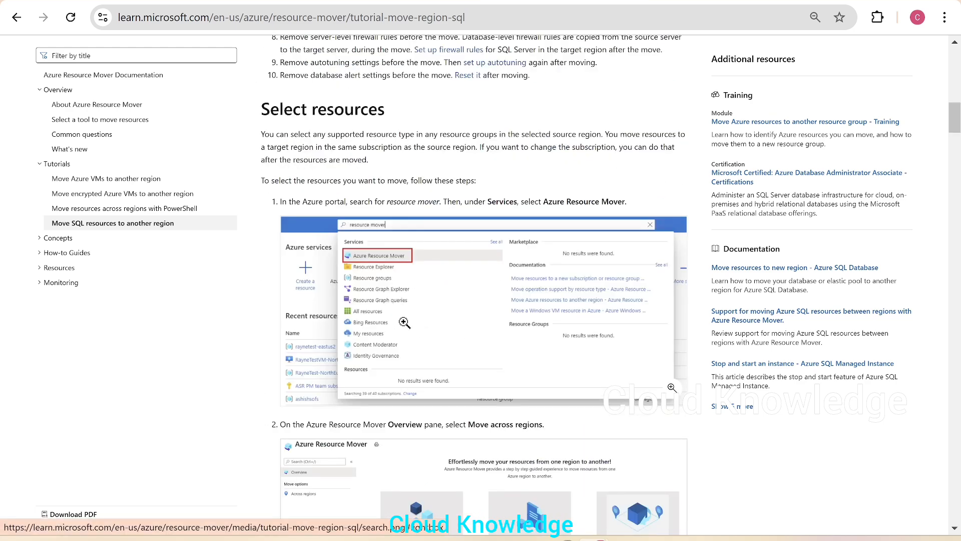
scroll(404, 322, down, 4)
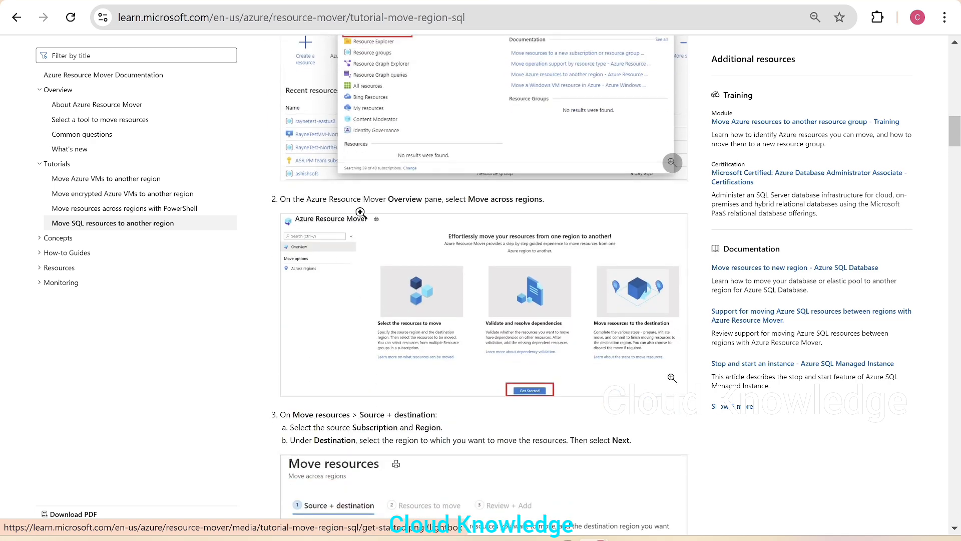
scroll(468, 313, down, 7)
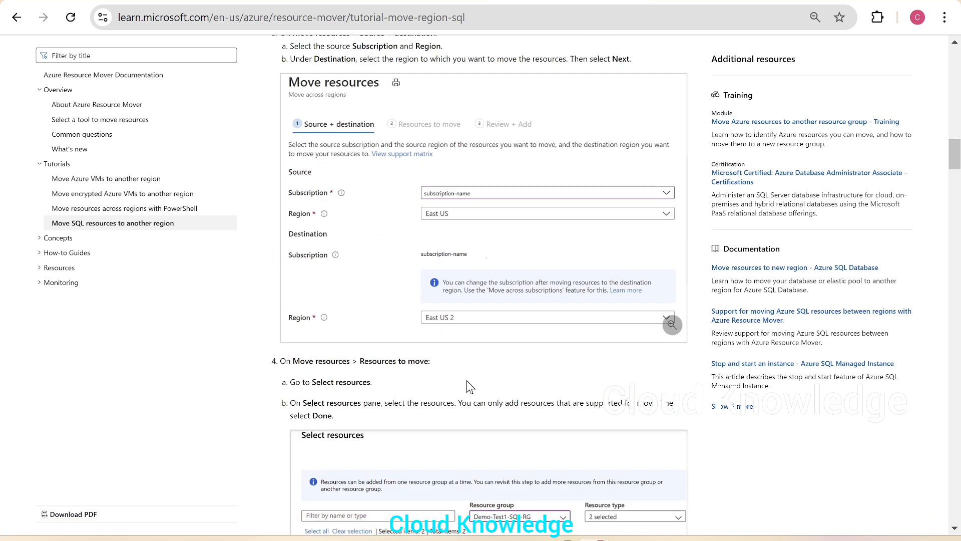
scroll(468, 384, down, 6)
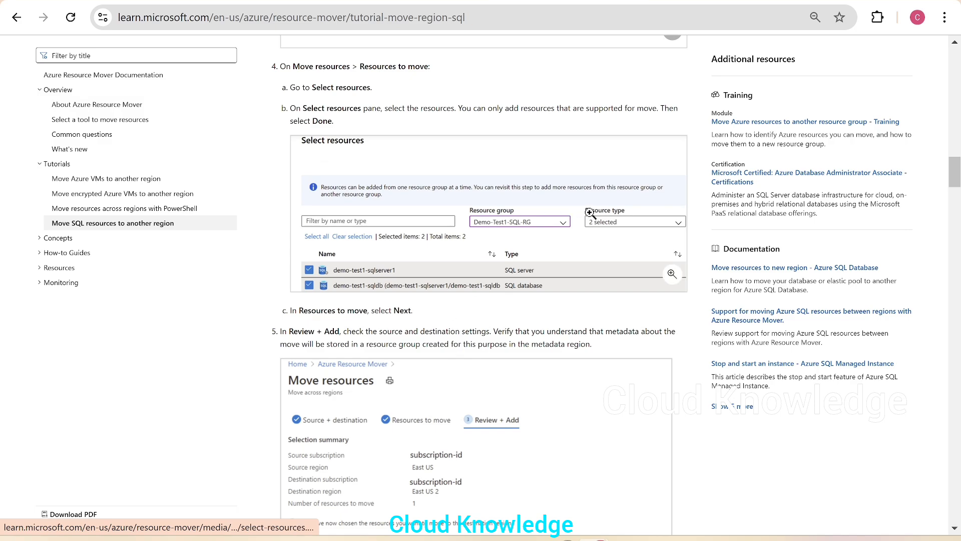
scroll(488, 343, down, 12)
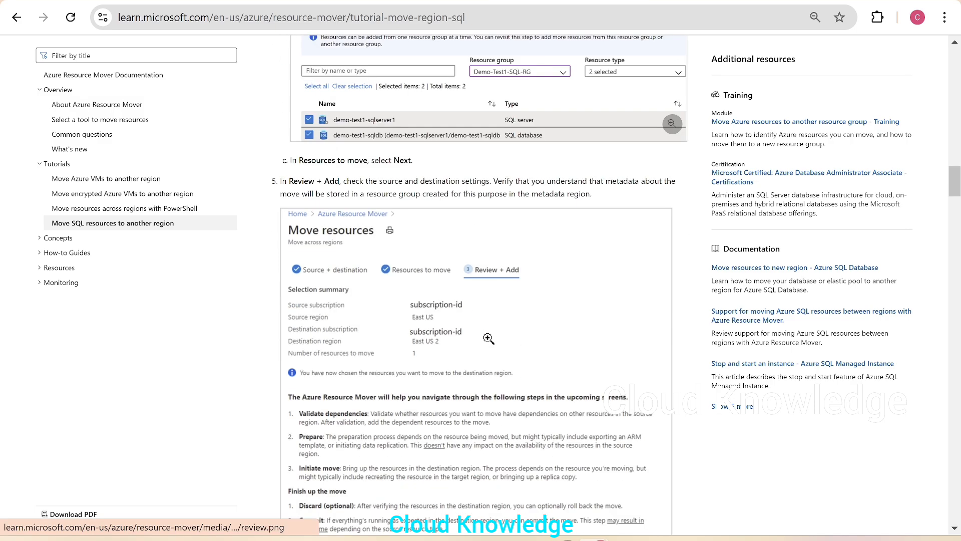
scroll(488, 343, down, 5)
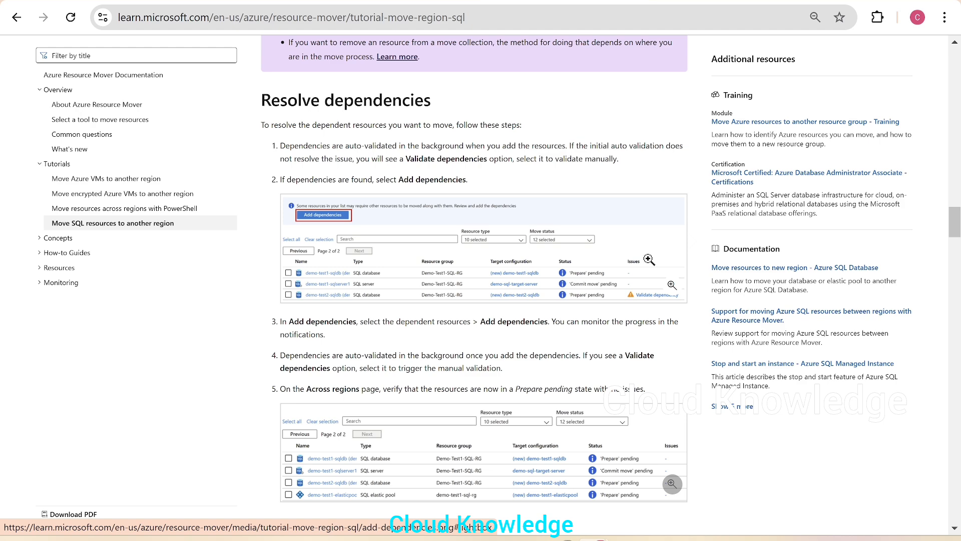
scroll(540, 296, down, 3)
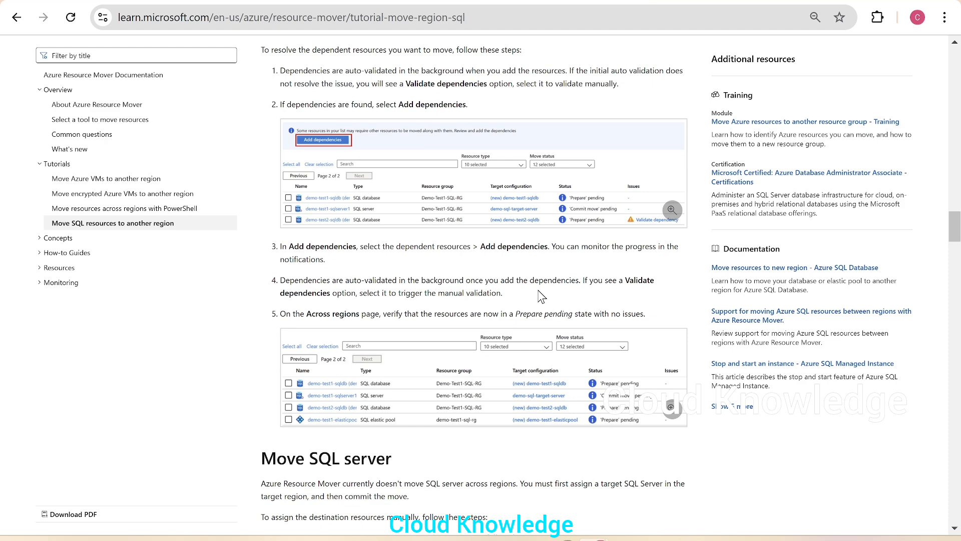
scroll(541, 296, down, 3)
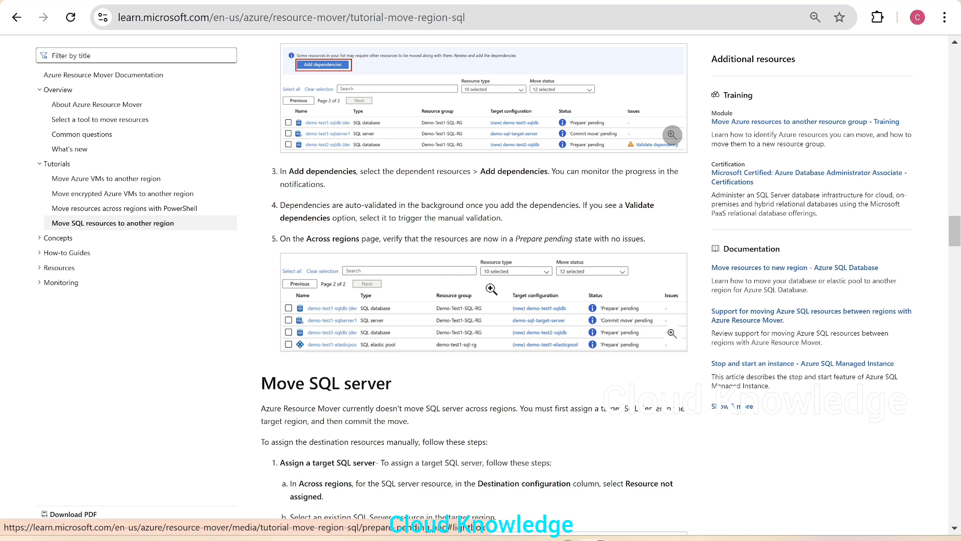
Examine the tutorial's sections on moving the SQL server, preparing databases and elastic pools, and committing or discarding the move
scroll(491, 289, down, 5)
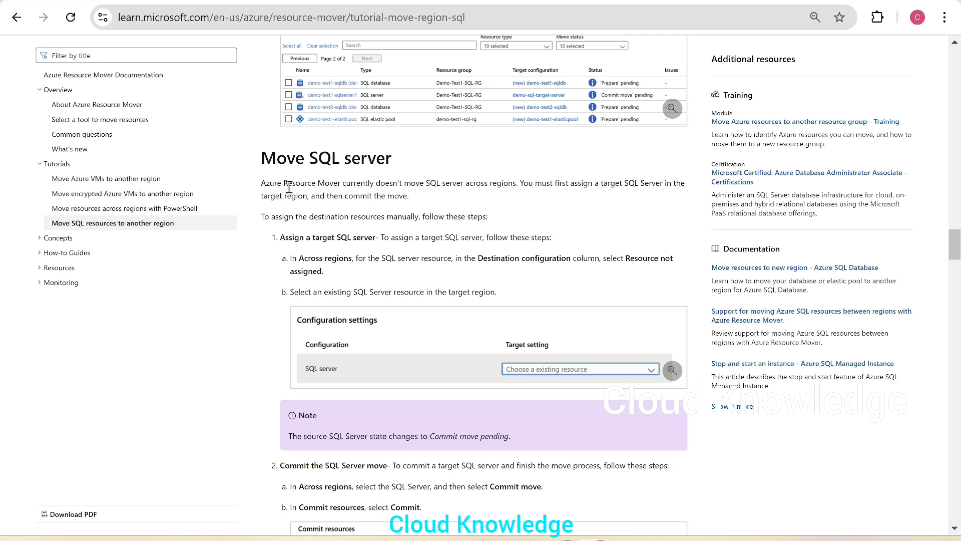
drag(261, 184, 520, 188)
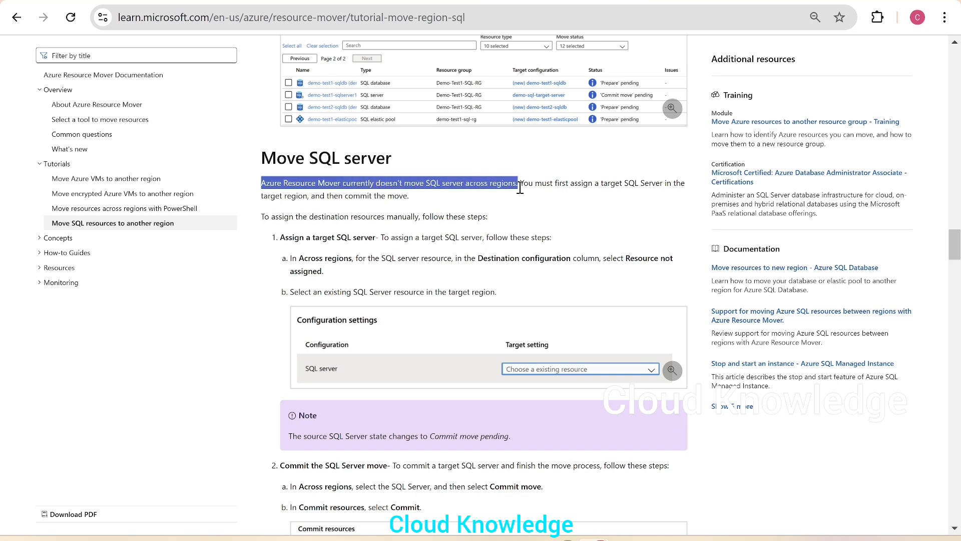
click(625, 208)
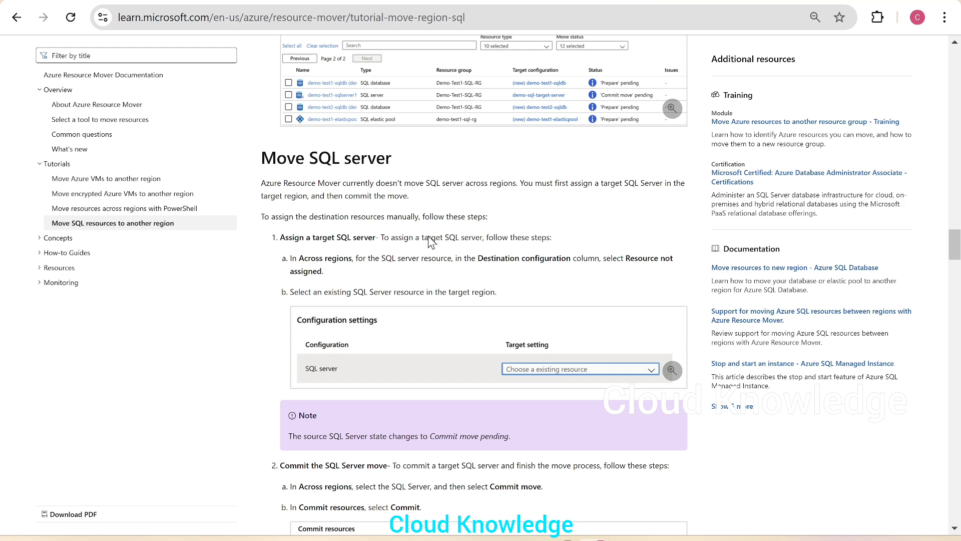
scroll(447, 290, down, 3)
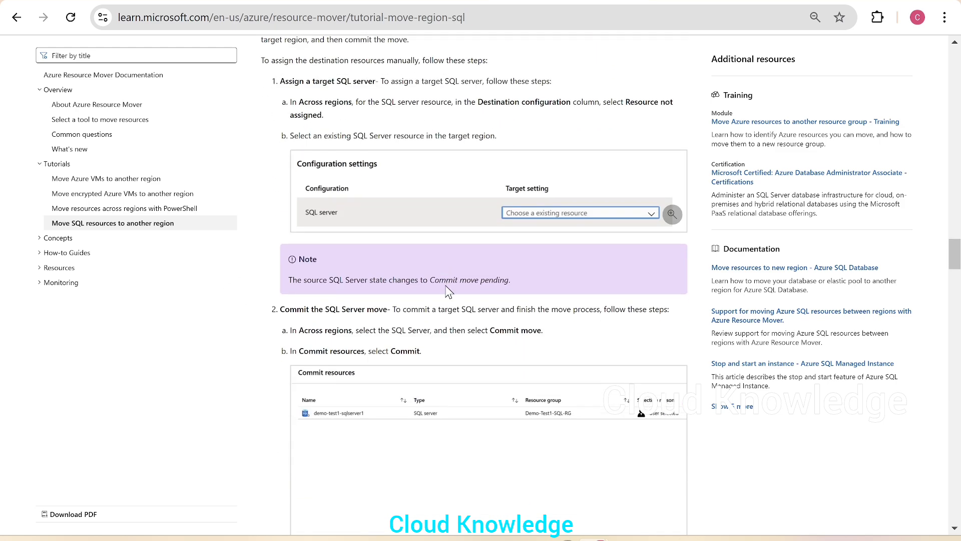
scroll(447, 290, down, 15)
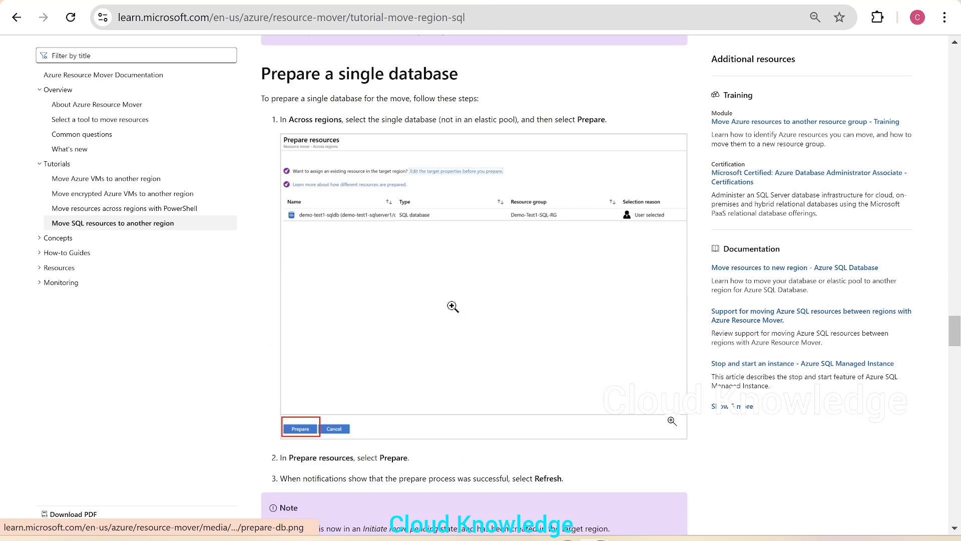
scroll(452, 306, down, 7)
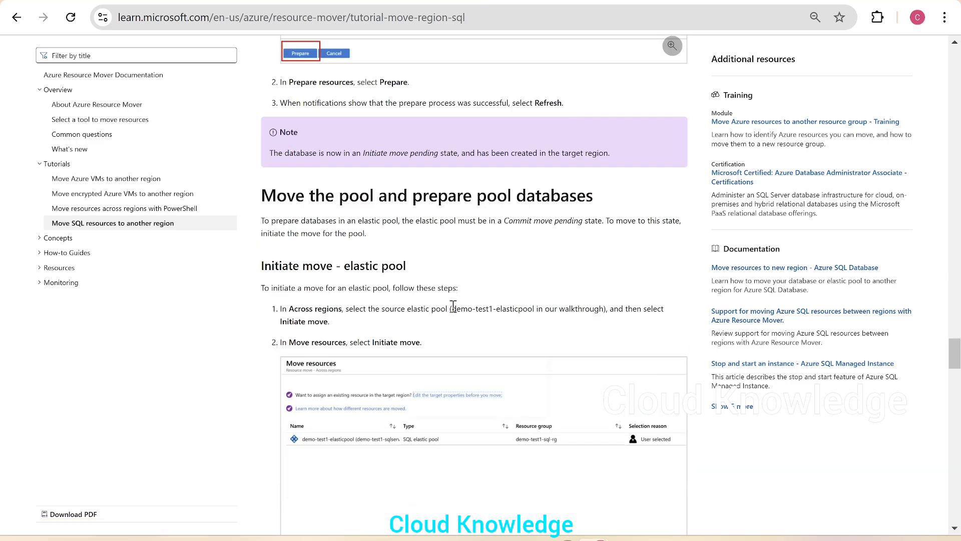
scroll(453, 306, down, 12)
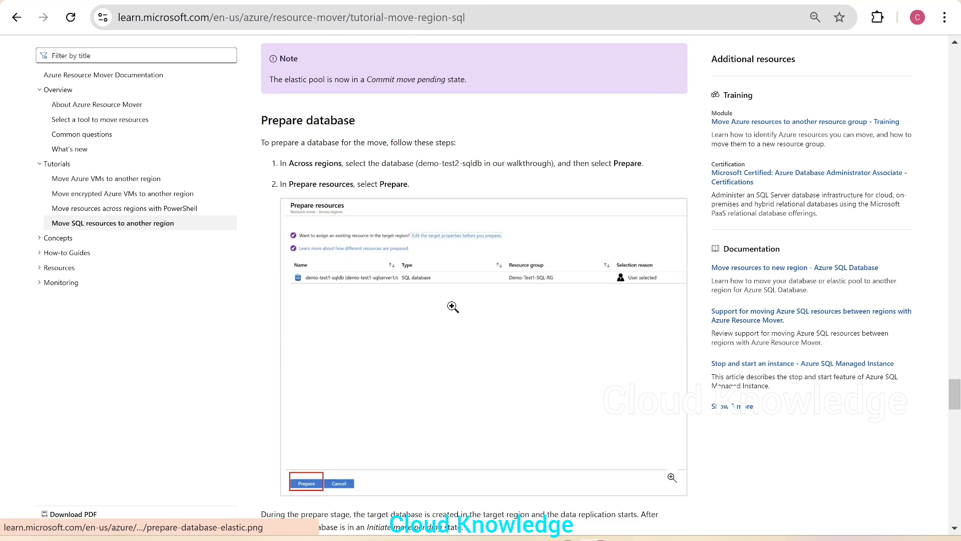
scroll(452, 306, down, 20)
scroll(520, 344, up, 5)
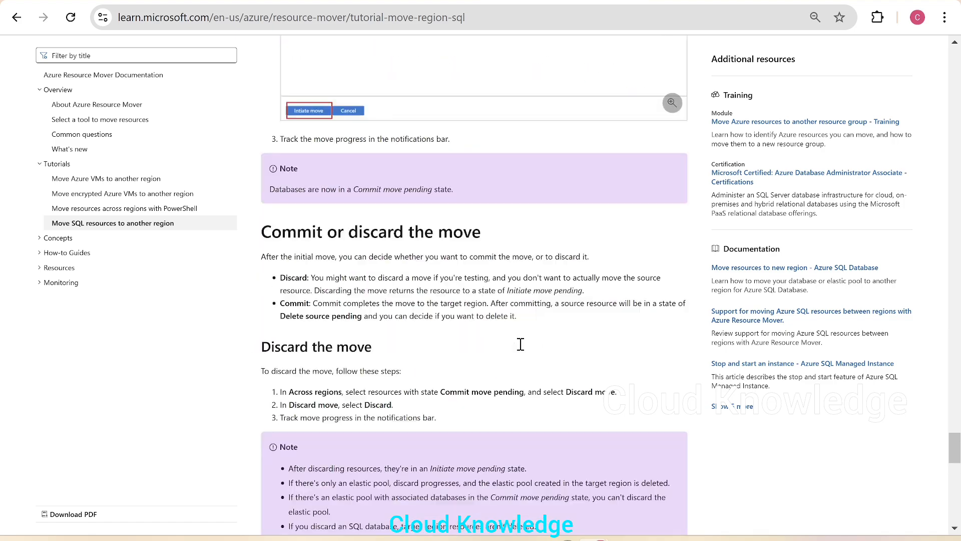
scroll(521, 344, up, 20)
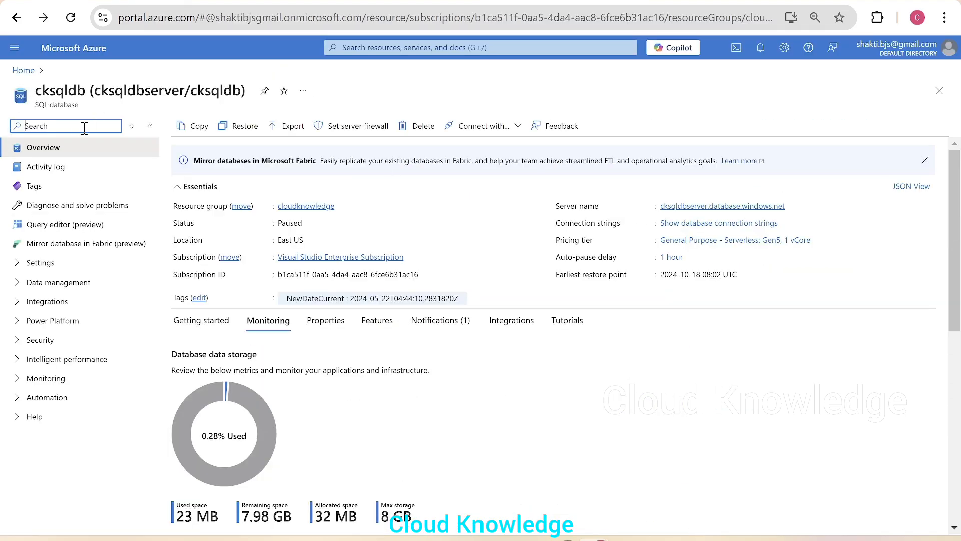
Switch to the Azure portal, check the location of the cksqldb database, and open its SQL server, cksqldbserver
click(70, 124)
drag(277, 241, 306, 244)
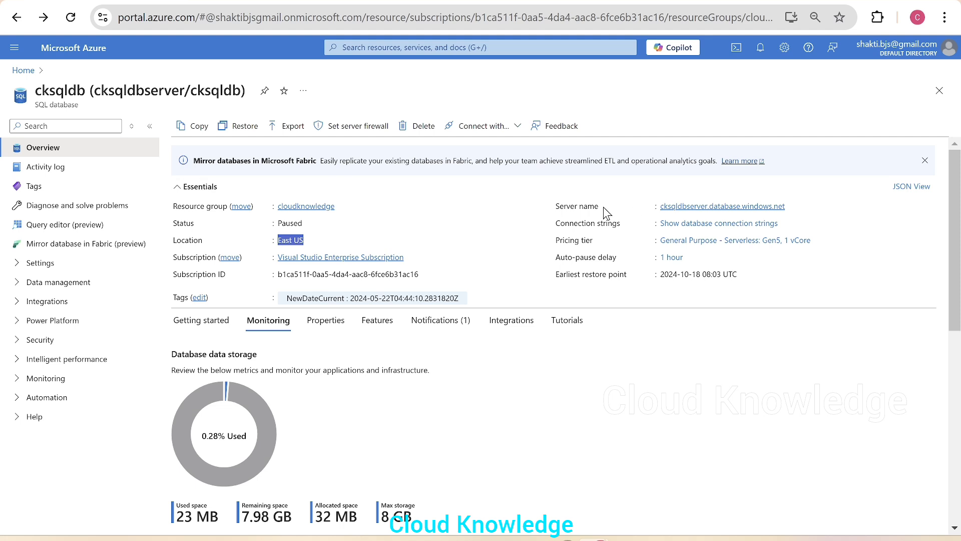
drag(559, 206, 603, 211)
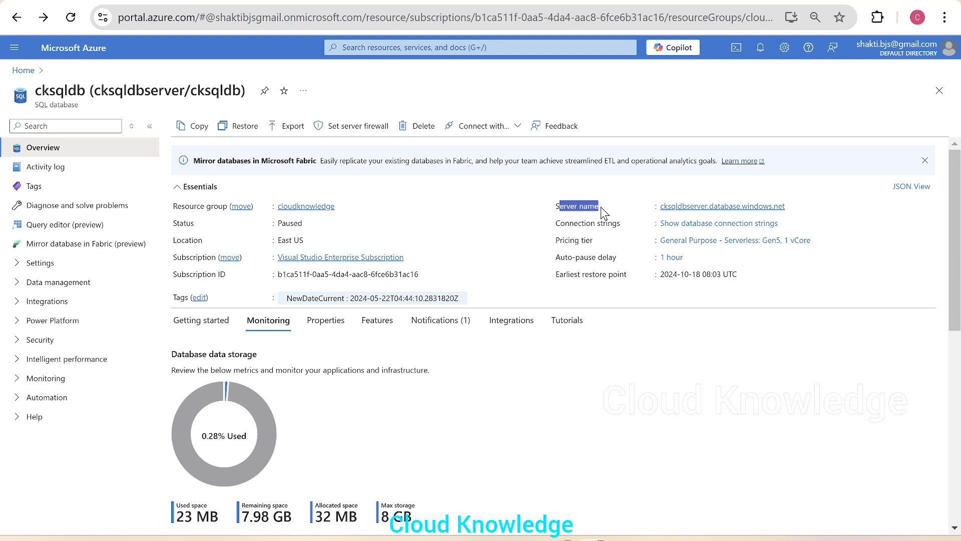
click(689, 206)
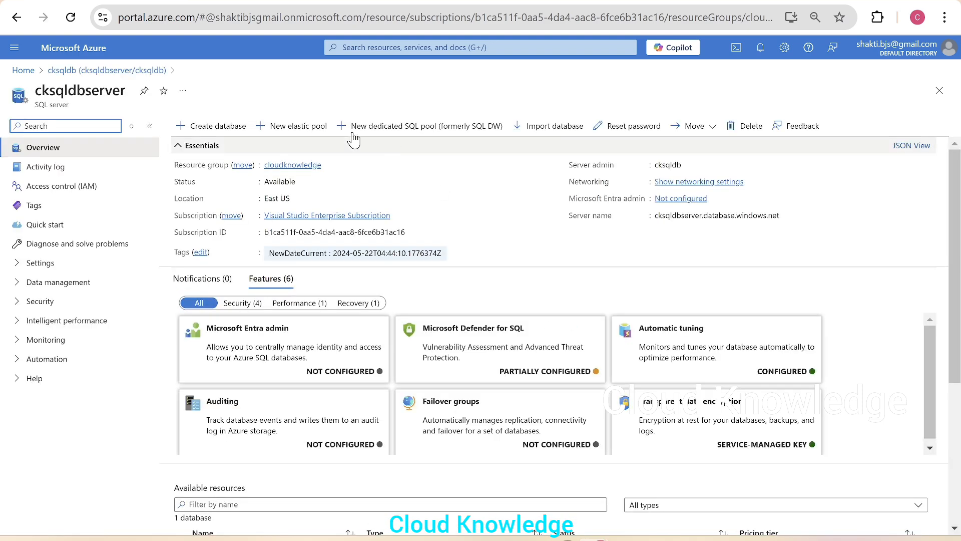
drag(40, 109, 70, 106)
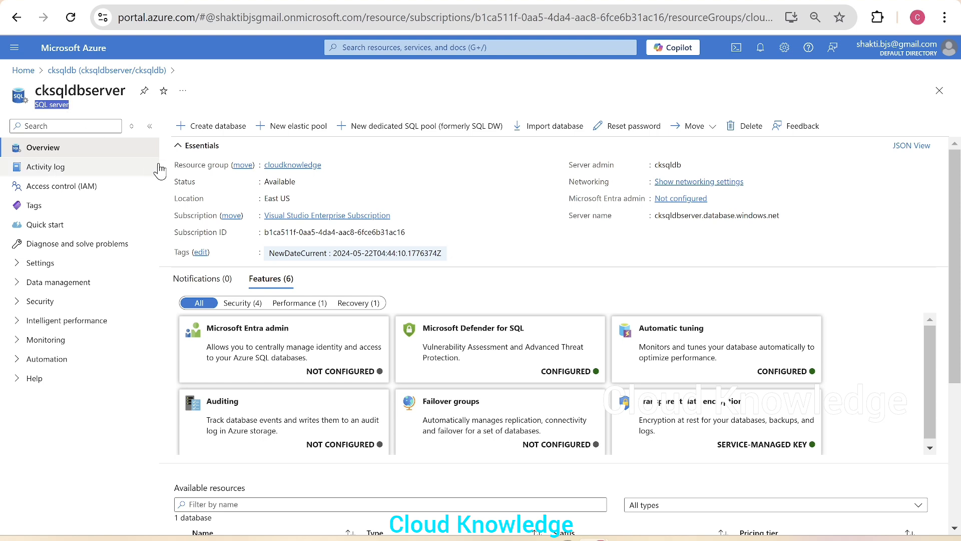
Check cksqldbserver's location, and review the tutorial's Move SQL server section on assigning a target server in the target region
drag(288, 201, 264, 201)
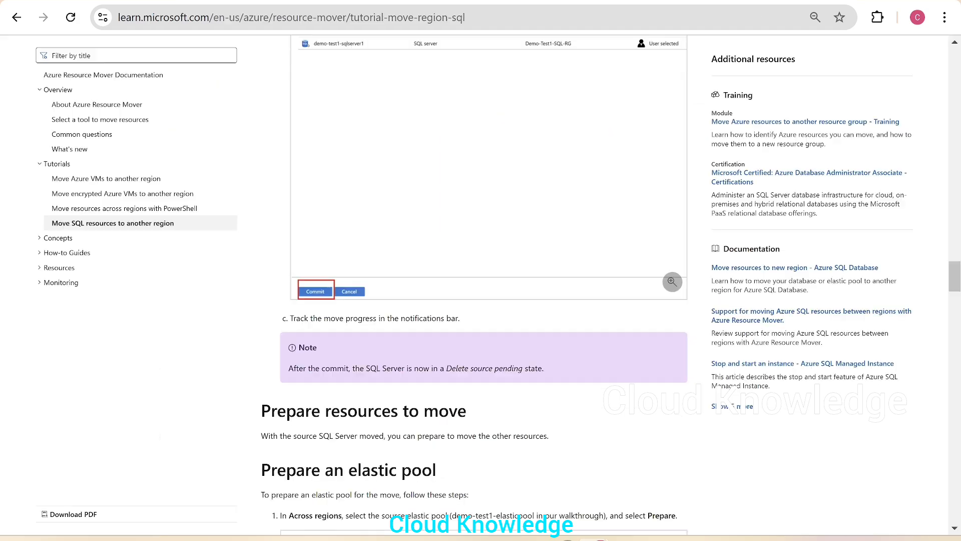
scroll(467, 242, up, 15)
scroll(468, 242, up, 10)
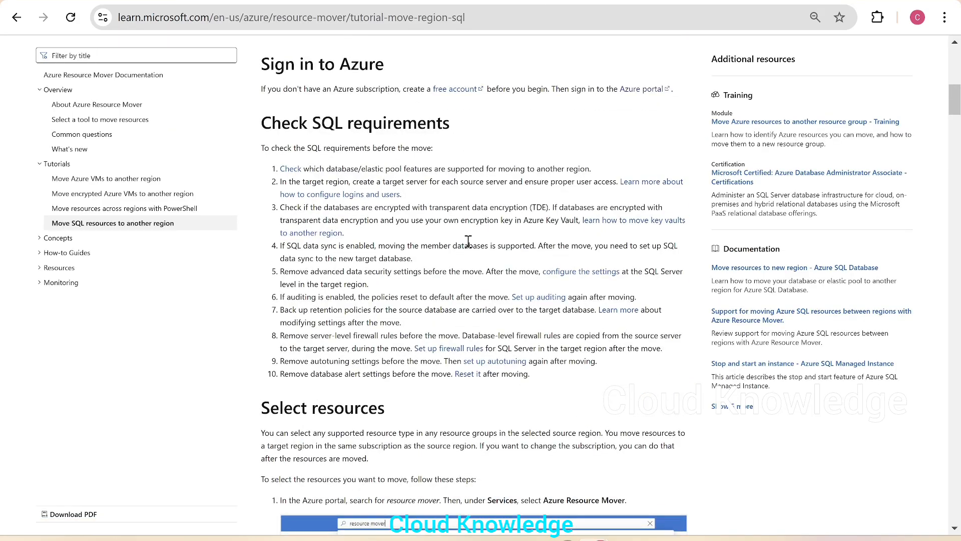
scroll(468, 242, down, 20)
scroll(468, 239, down, 15)
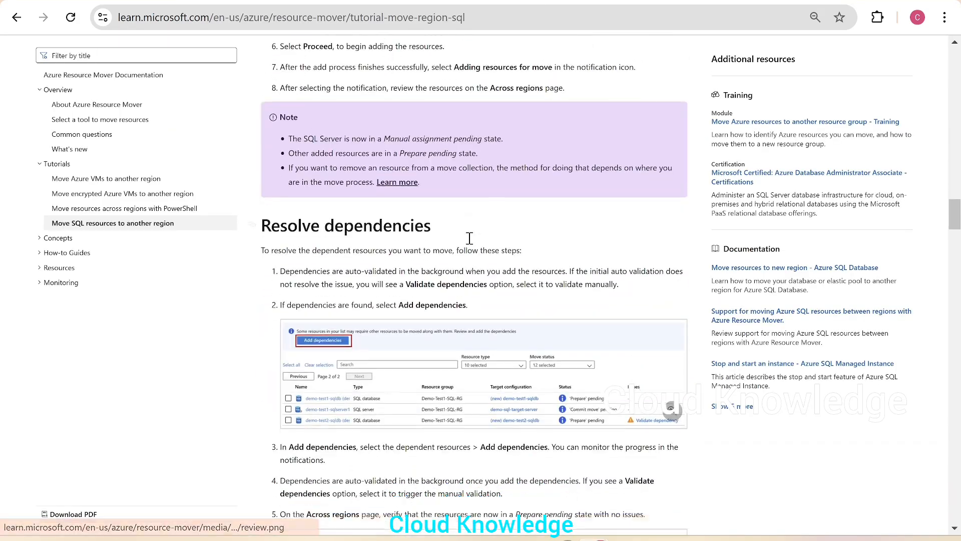
scroll(470, 244, down, 5)
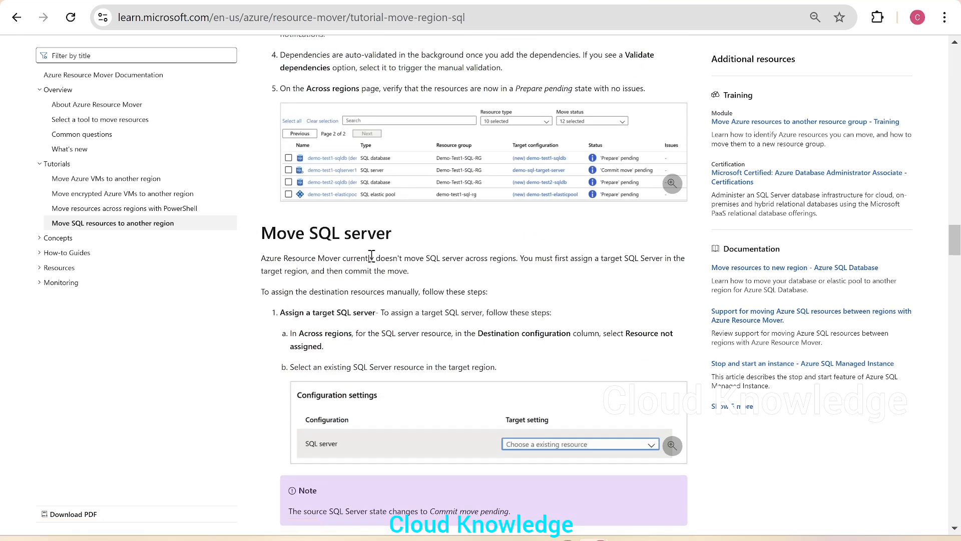
drag(476, 253, 663, 271)
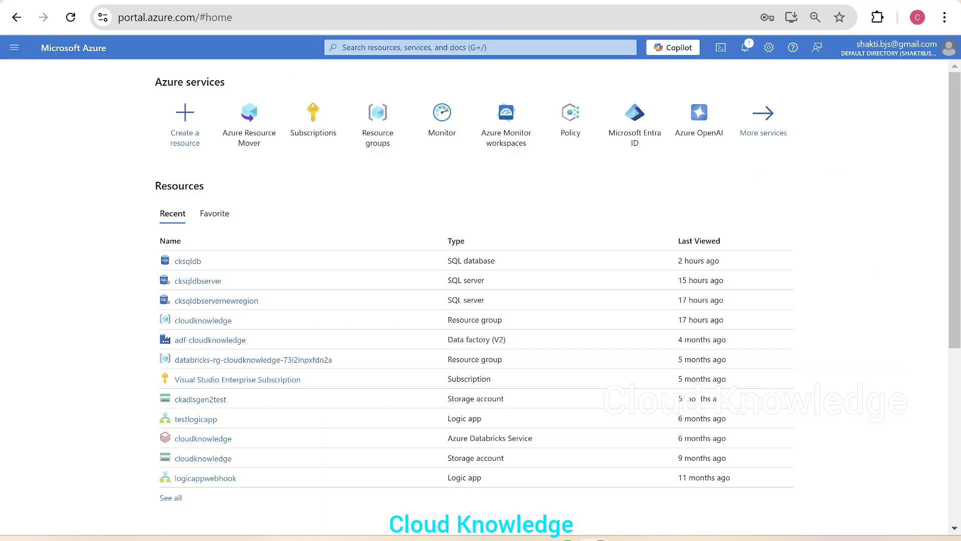
Begin creating a new resource in the Azure portal and search the marketplace for "sql server azure"
click(179, 129)
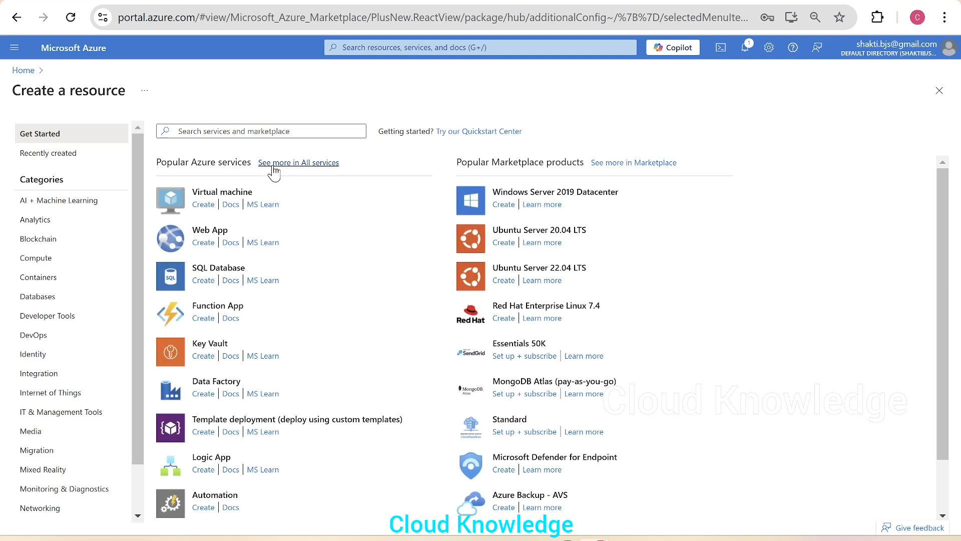
click(258, 137)
text(sql)
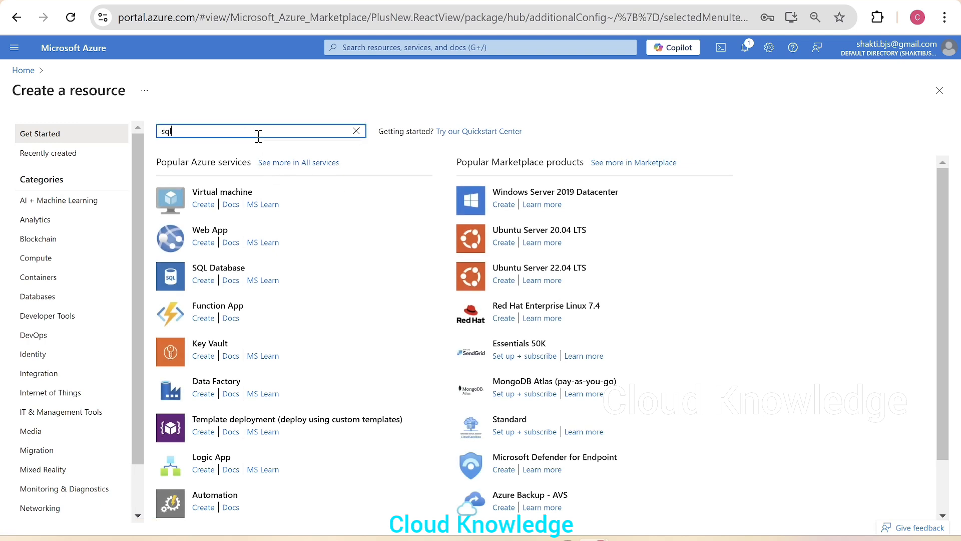
text( server azure)
key(Return)
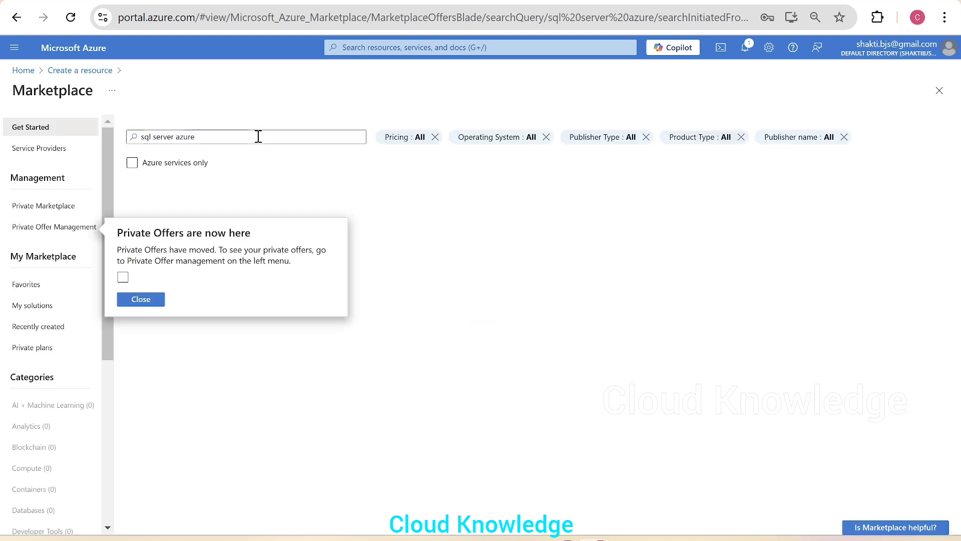
Dismiss the private offers notice and start creating a SQL server (logical server) from the marketplace results
click(141, 299)
scroll(235, 272, down, 3)
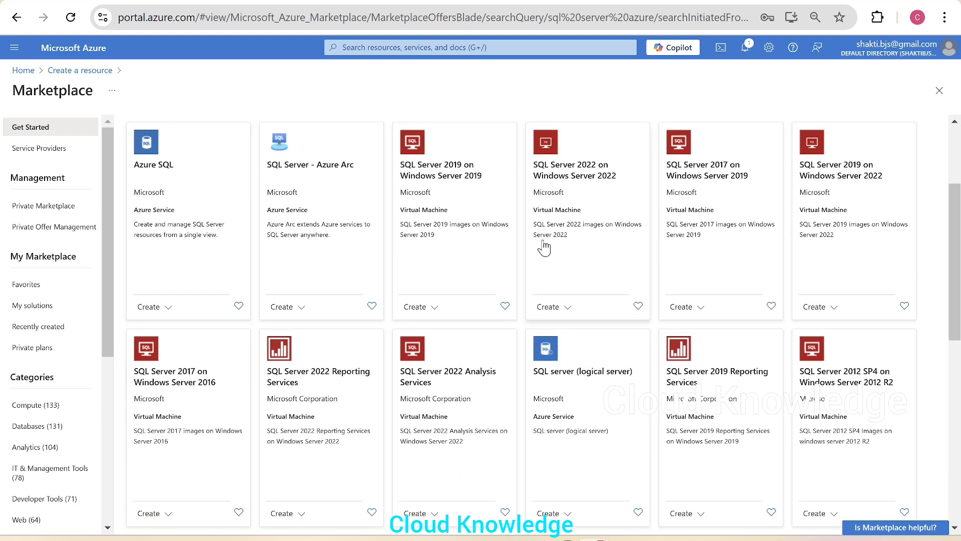
click(567, 382)
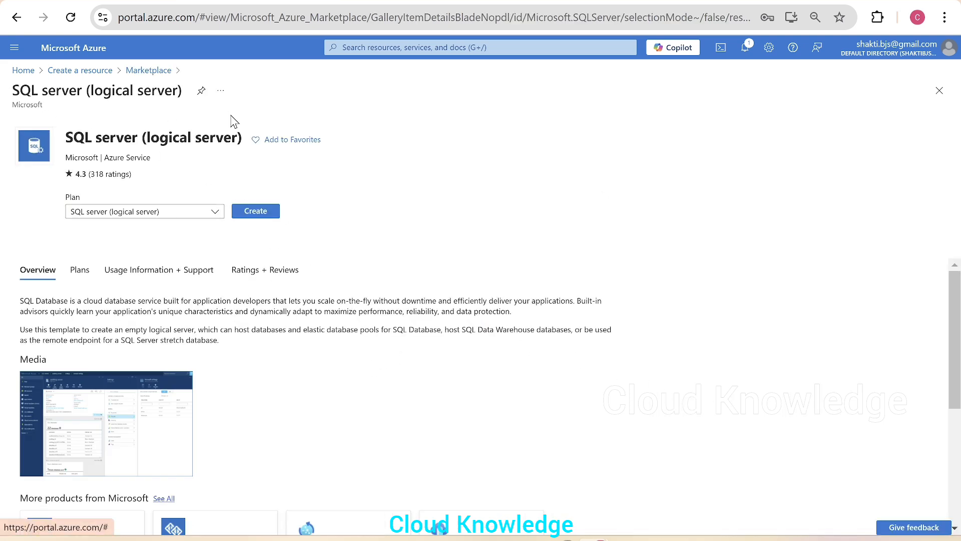
click(258, 218)
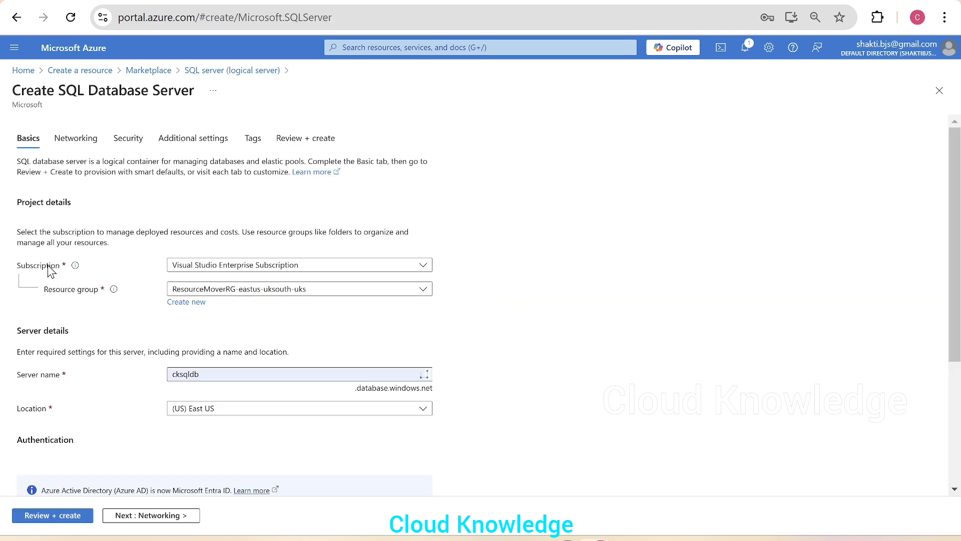
Set the new SQL server's resource group to cloudknowledge
scroll(300, 255, down, 2)
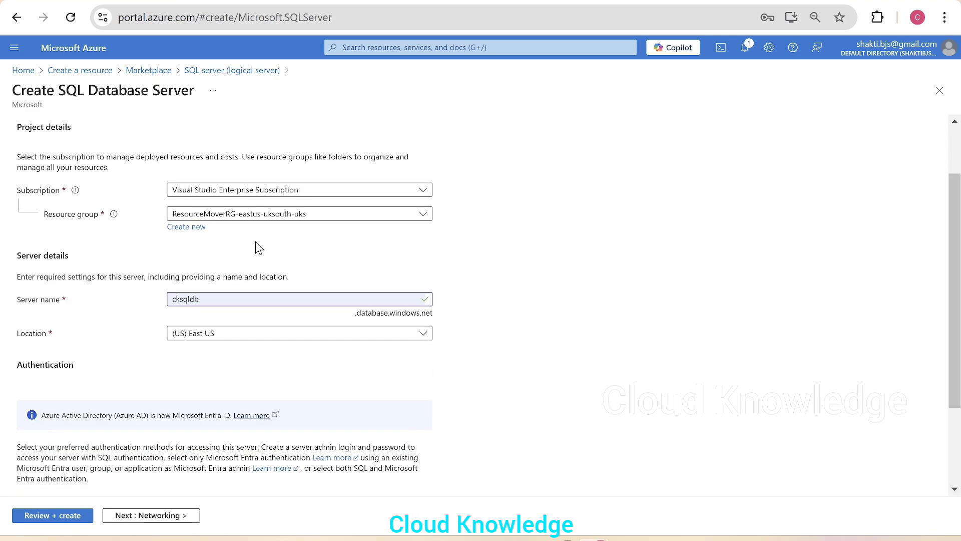
click(222, 217)
click(236, 259)
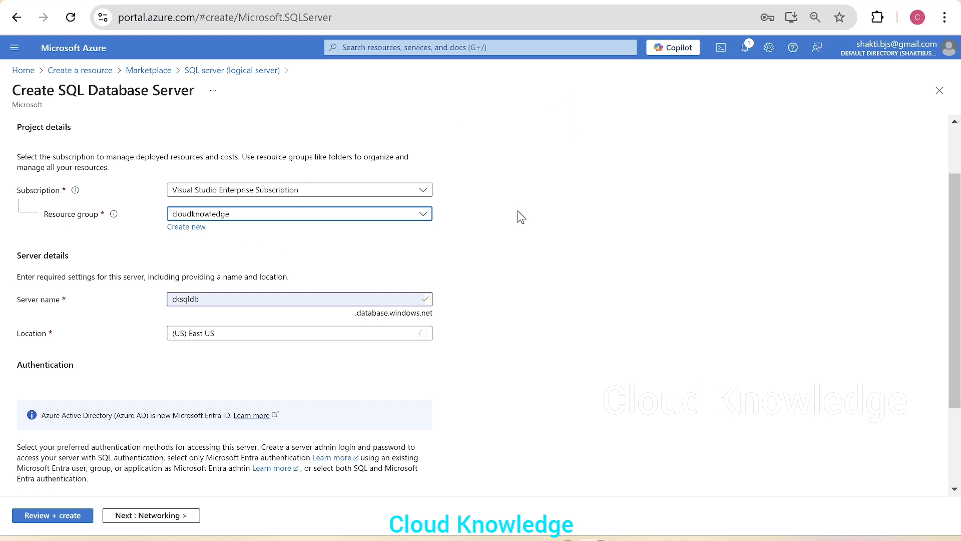
Name the server cksqldbtargetserver and set its location to (Europe) UK South
click(223, 298)
text(tage)
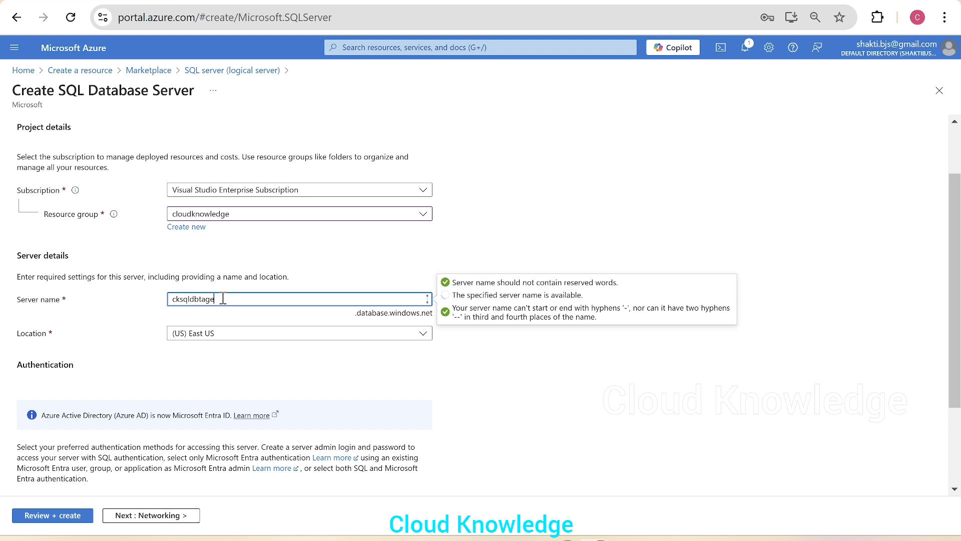
key(BackSpace)
text(server)
click(264, 347)
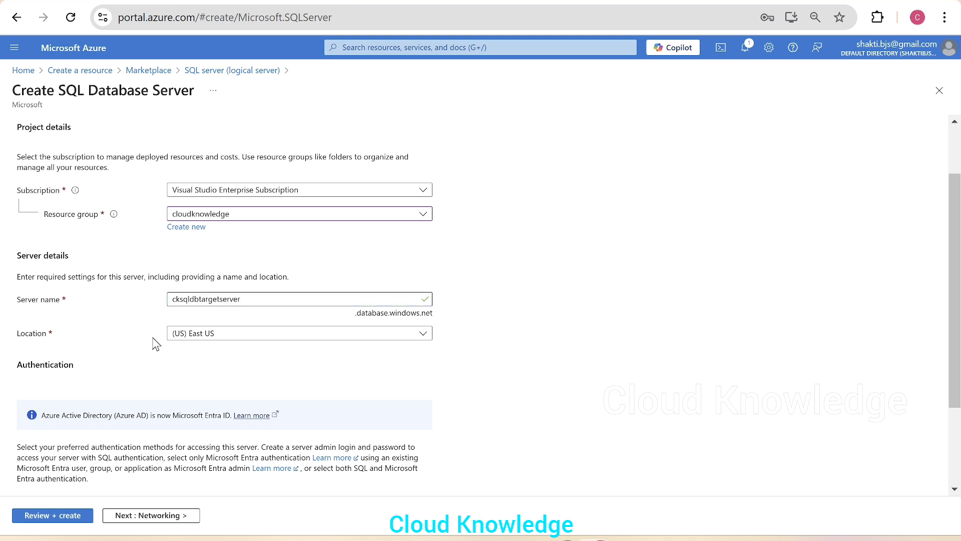
click(243, 335)
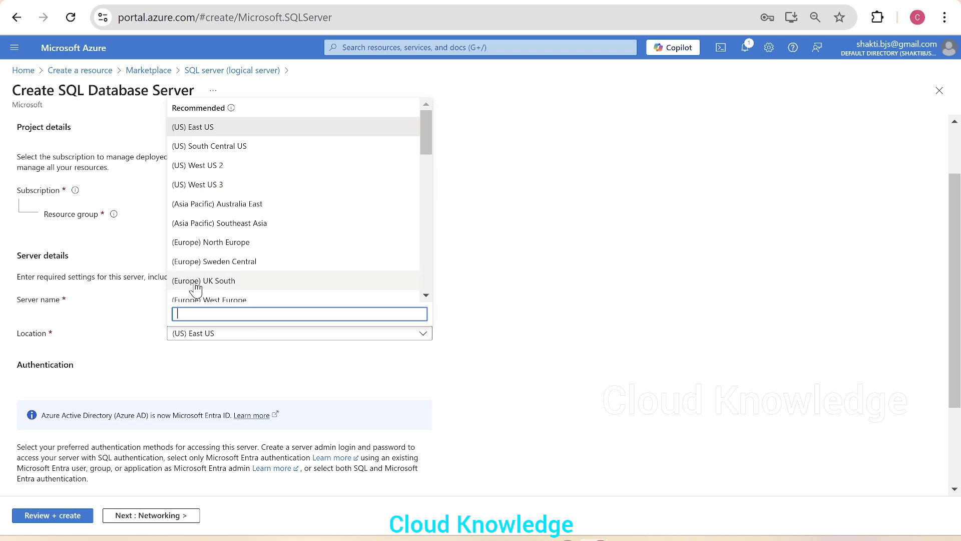
click(228, 283)
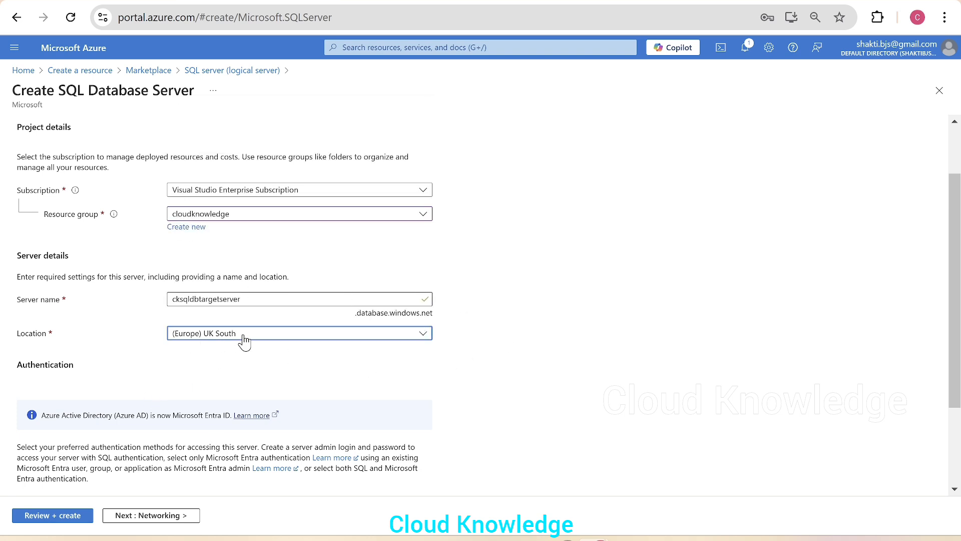
Choose SQL authentication for the server, with cksqldb as the admin login, and enter and confirm the admin password
scroll(245, 340, down, 3)
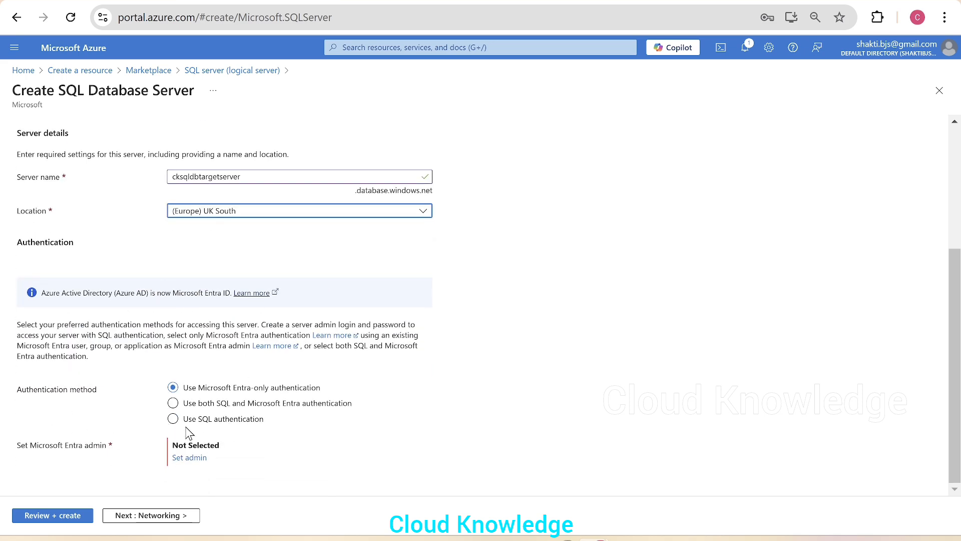
click(174, 423)
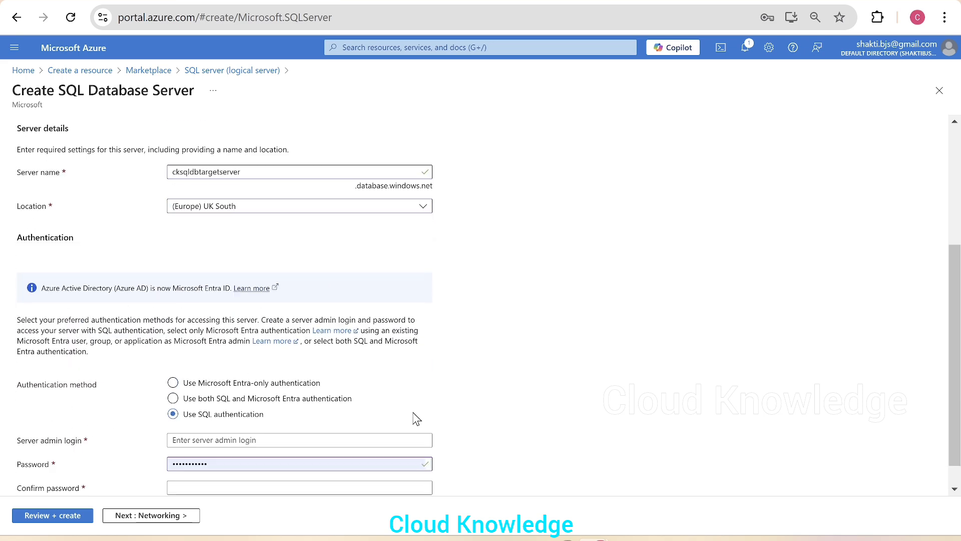
scroll(300, 411, down, 1)
click(201, 411)
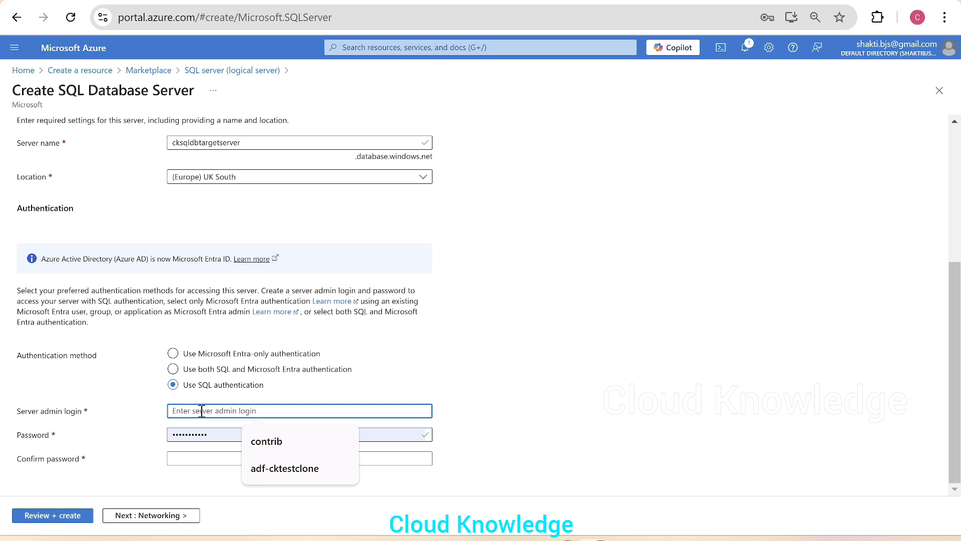
text(cksql)
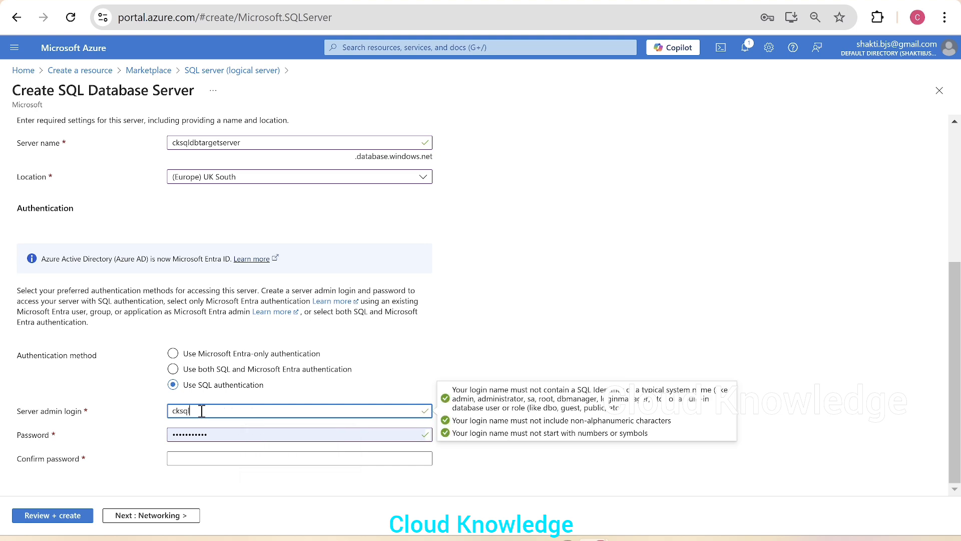
text(db)
key(Tab)
text(•)
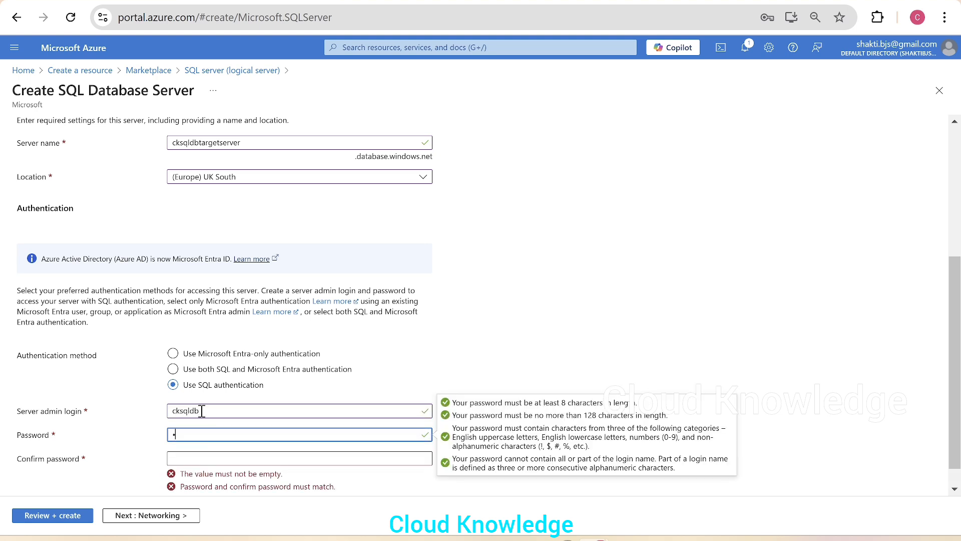
text(••••••••••••••••••)
key(Tab)
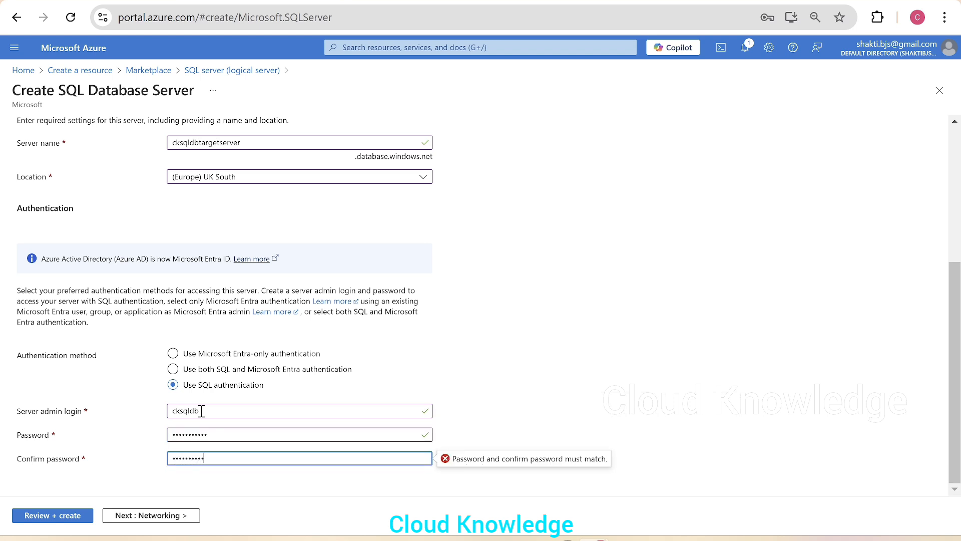
Allow Azure services and resources to access the server, keep the remaining settings at their defaults, and create it
click(190, 517)
click(198, 206)
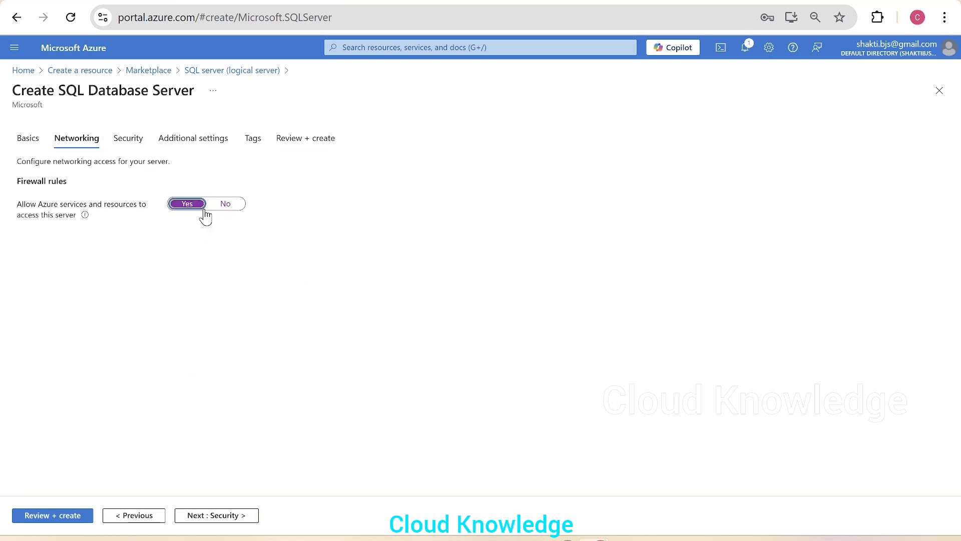
click(206, 520)
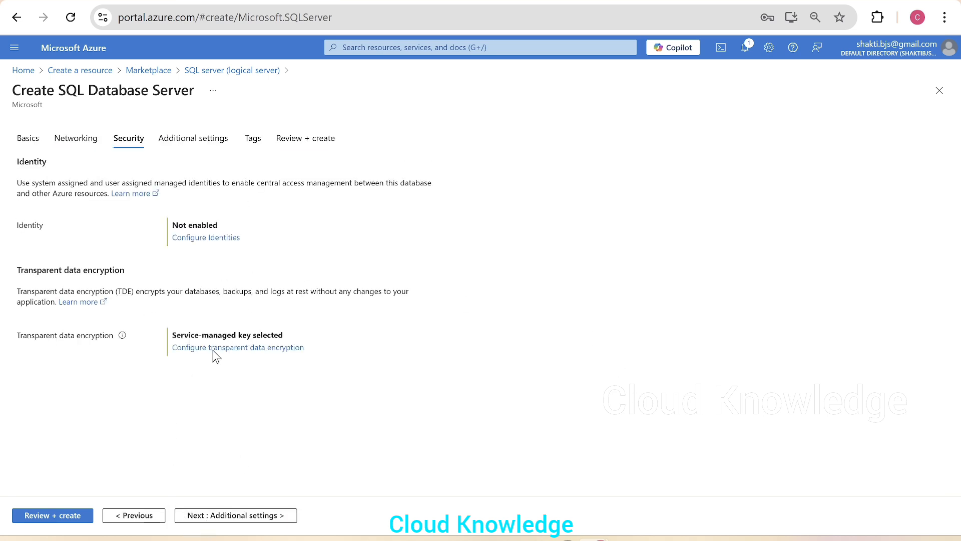
click(252, 518)
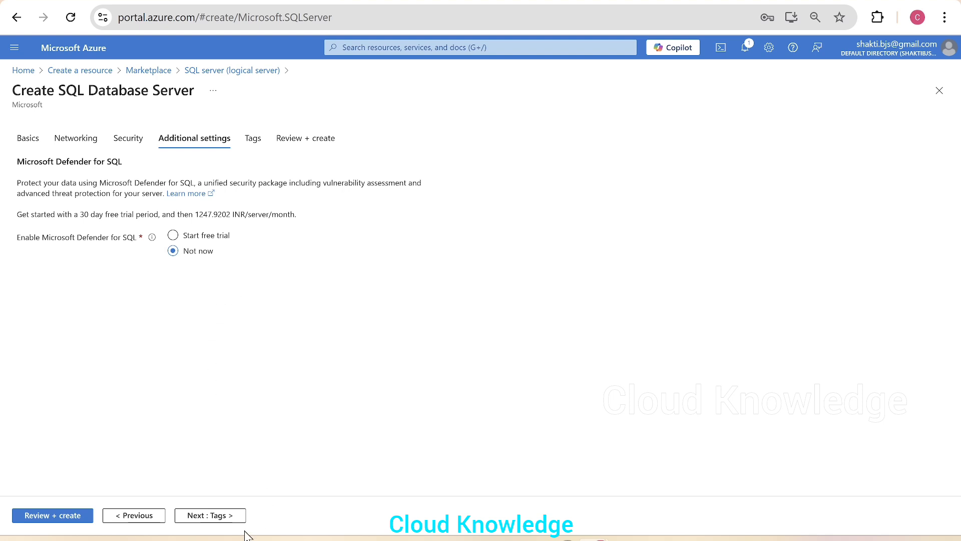
click(228, 520)
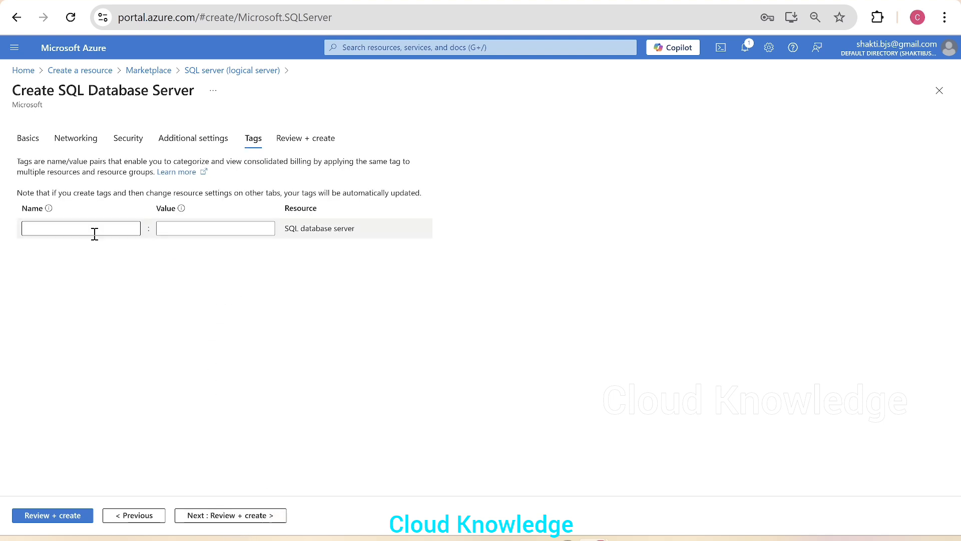
click(59, 516)
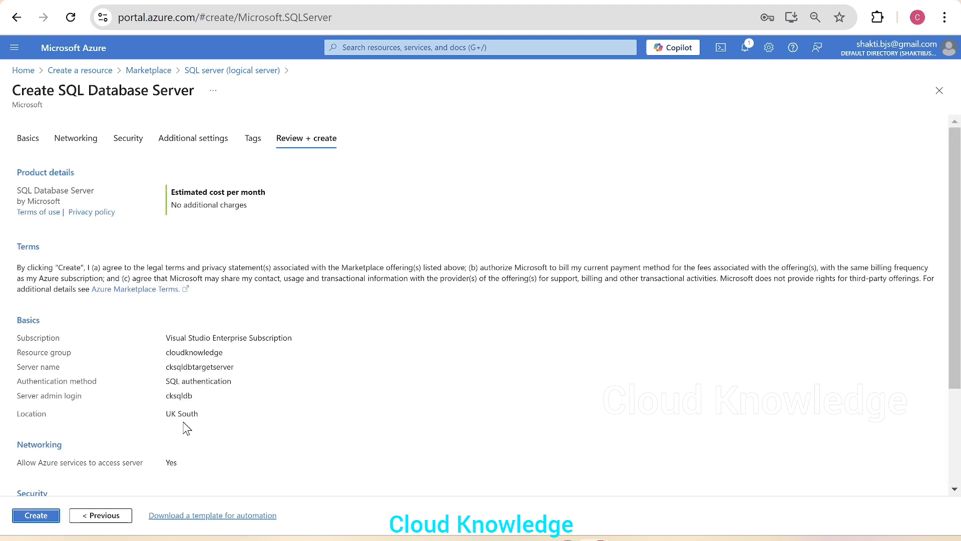
click(36, 516)
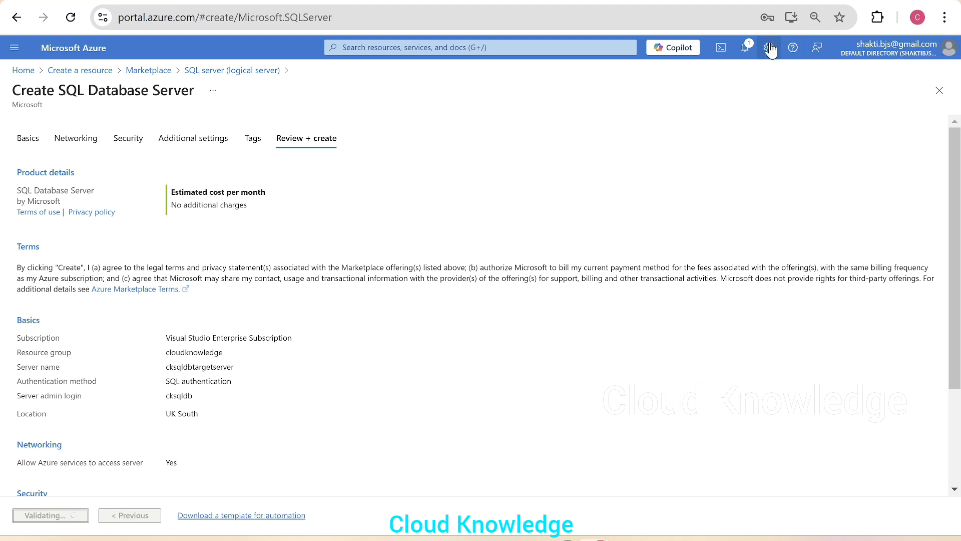
Check the portal notifications for the progress of the cksqldbtargetserver deployment
click(745, 47)
click(500, 145)
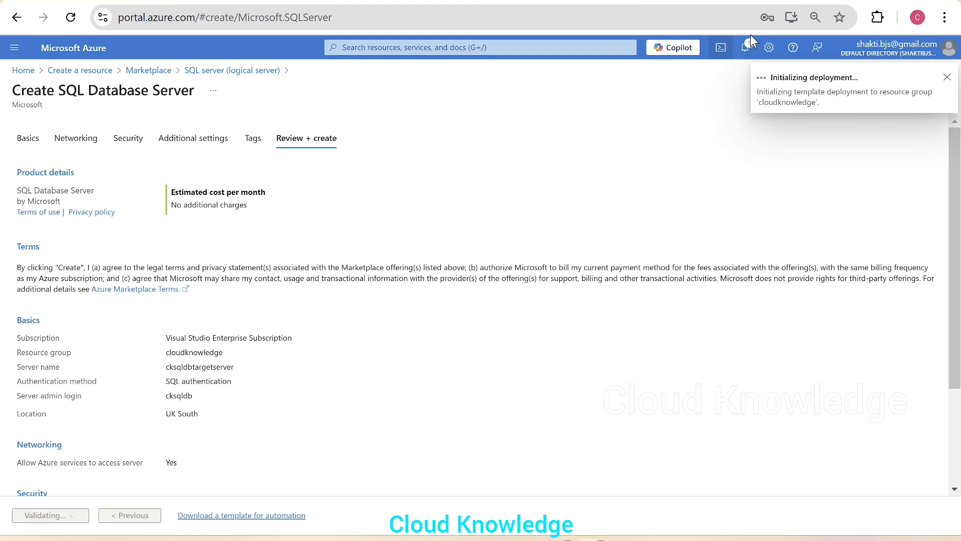
click(745, 47)
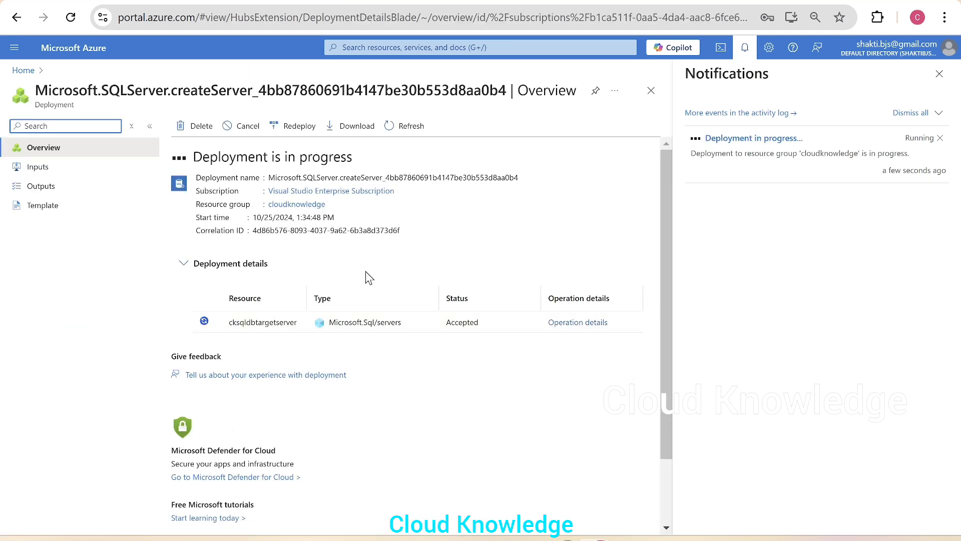
Switch to the "Move Azure SQL DB to Another Region" whiteboard, handwrite "Sql server" above "East US", and outline the region name
click(661, 538)
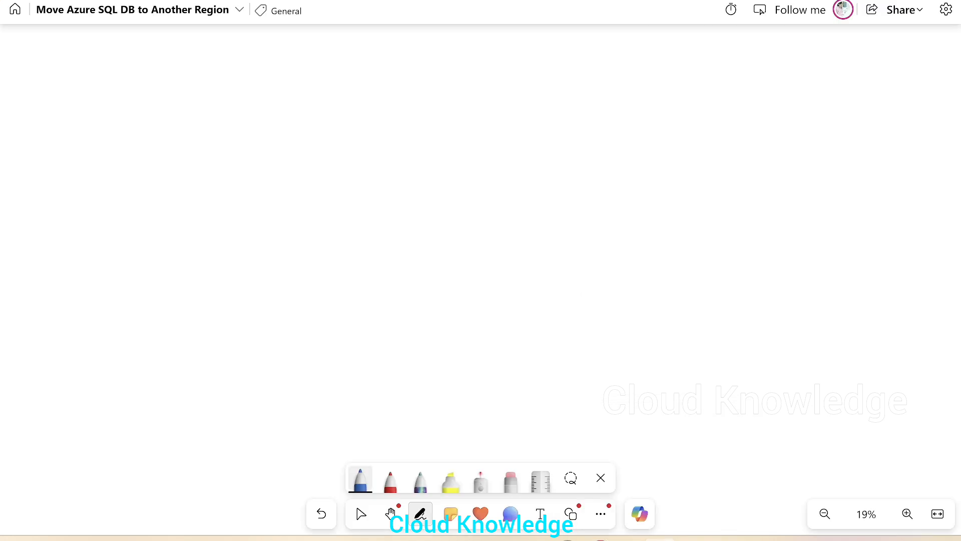
drag(95, 144, 77, 171)
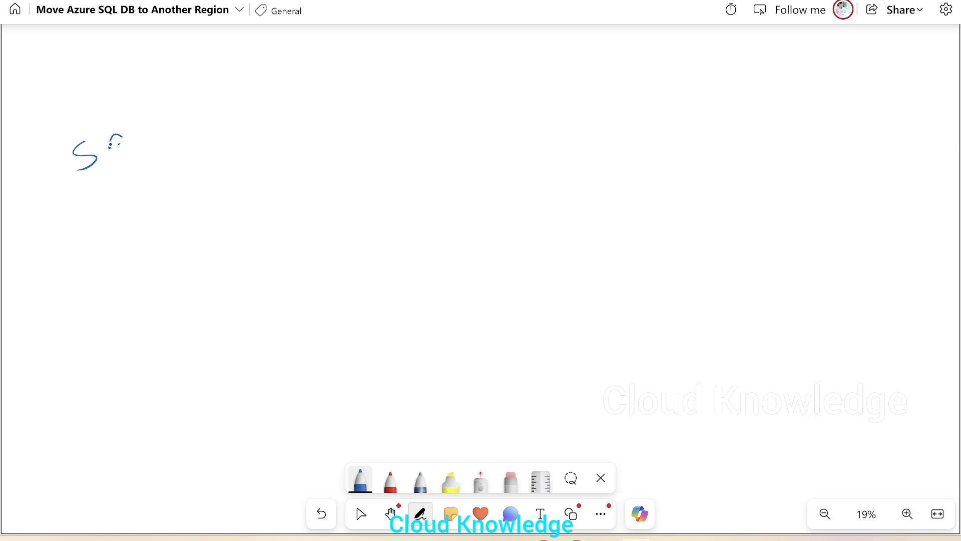
drag(111, 141, 120, 168)
drag(118, 120, 131, 172)
mouse_move(171, 116)
mouse_down()
mouse_move(183, 125)
mouse_move(210, 102)
mouse_move(256, 92)
mouse_up()
mouse_move(134, 191)
mouse_down()
mouse_move(170, 205)
mouse_move(210, 196)
mouse_up()
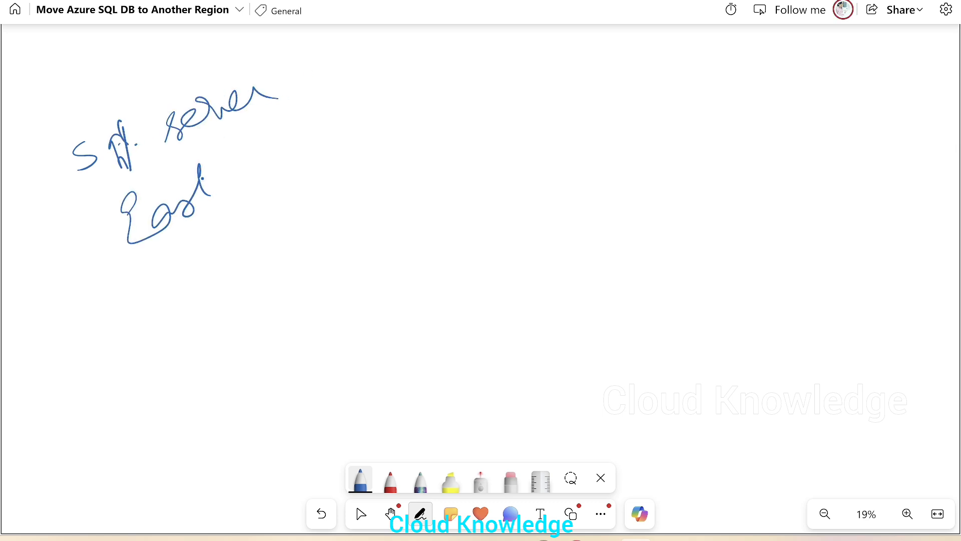
mouse_move(231, 155)
mouse_down()
mouse_move(260, 148)
mouse_move(278, 166)
mouse_up()
mouse_move(124, 297)
mouse_down()
mouse_move(320, 106)
mouse_move(124, 286)
mouse_up()
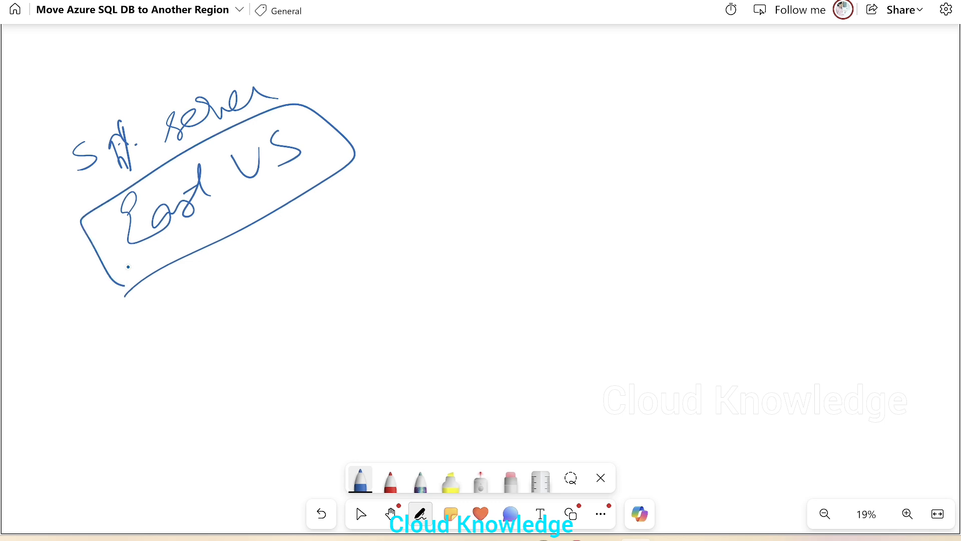
Handwrite "Region" below "East US", circle "Sql server", and draw an arrow from it to a handwritten "DB 1"
mouse_move(98, 334)
mouse_down()
mouse_move(134, 408)
mouse_move(151, 378)
mouse_move(205, 385)
mouse_move(219, 348)
mouse_move(314, 290)
mouse_up()
mouse_move(239, 48)
mouse_down()
mouse_move(351, 55)
mouse_move(70, 189)
mouse_up()
mouse_move(284, 85)
mouse_down()
mouse_move(351, 72)
mouse_move(366, 88)
mouse_up()
drag(405, 51, 411, 86)
mouse_move(399, 56)
mouse_down()
mouse_move(427, 69)
mouse_move(410, 93)
mouse_up()
drag(439, 38, 450, 75)
drag(491, 53, 491, 81)
click(491, 88)
Draw an arrow from the East US side towards a handwritten and circled "UK South"
mouse_move(450, 226)
mouse_down()
mouse_move(601, 213)
mouse_move(568, 256)
mouse_up()
mouse_move(781, 60)
mouse_down()
mouse_move(799, 63)
mouse_move(806, 94)
mouse_up()
drag(828, 66, 838, 94)
mouse_move(810, 119)
mouse_down()
mouse_move(783, 163)
mouse_move(832, 149)
mouse_move(843, 165)
mouse_up()
drag(857, 122, 884, 160)
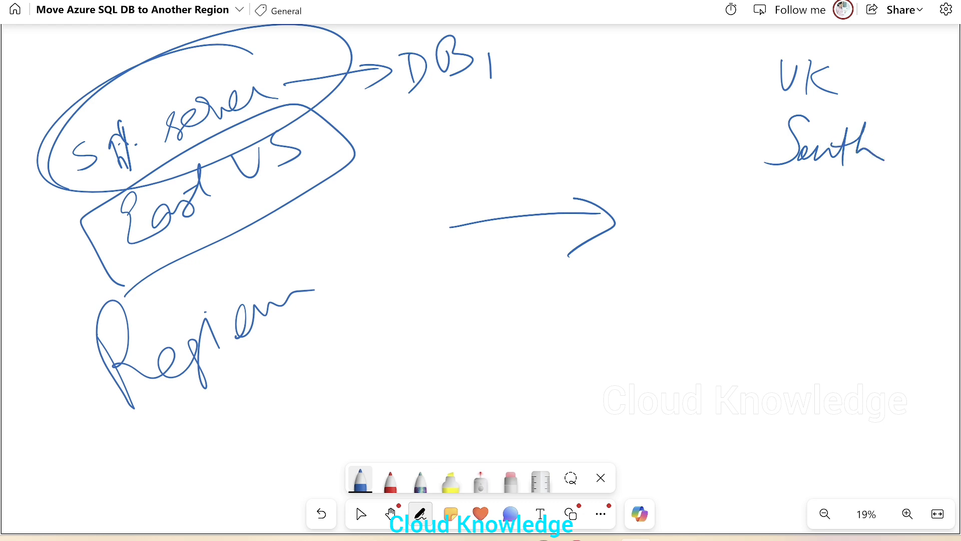
mouse_move(828, 31)
mouse_down()
mouse_move(729, 116)
mouse_move(796, 31)
mouse_up()
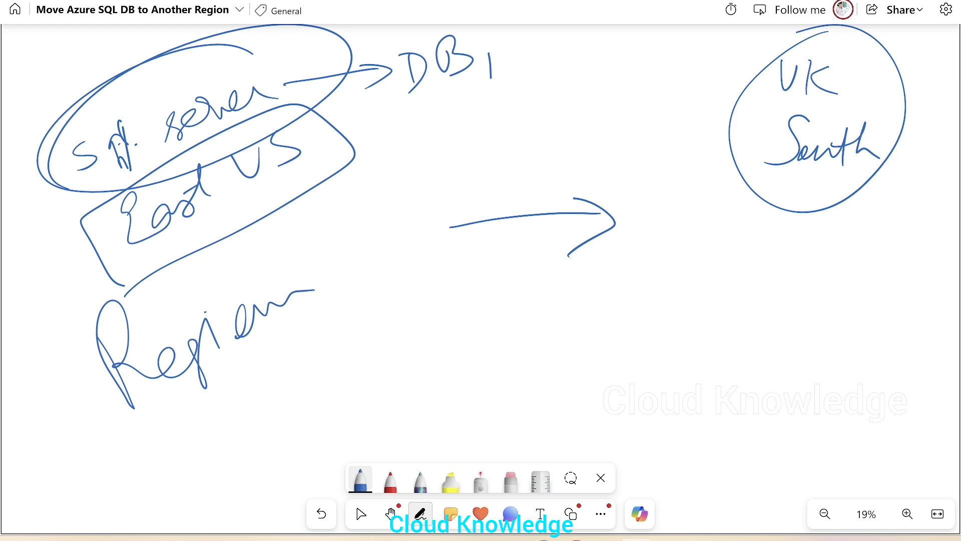
Handwrite "Azure Resource Mover" beneath the arrow, and sketch a longer arrow towards "UK South" and a box below that region name
mouse_move(377, 383)
mouse_down()
mouse_move(463, 320)
mouse_move(526, 300)
mouse_move(549, 303)
mouse_up()
mouse_move(450, 407)
mouse_down()
mouse_move(466, 391)
mouse_move(576, 351)
mouse_move(631, 308)
mouse_move(554, 413)
mouse_move(708, 299)
mouse_move(748, 311)
mouse_up()
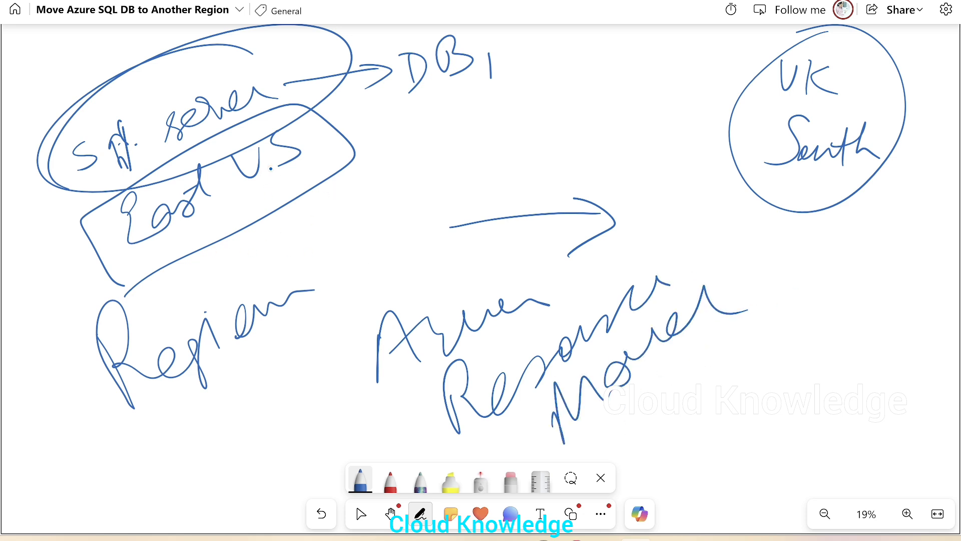
mouse_move(267, 233)
mouse_down()
mouse_move(554, 158)
mouse_move(635, 148)
mouse_move(631, 186)
mouse_up()
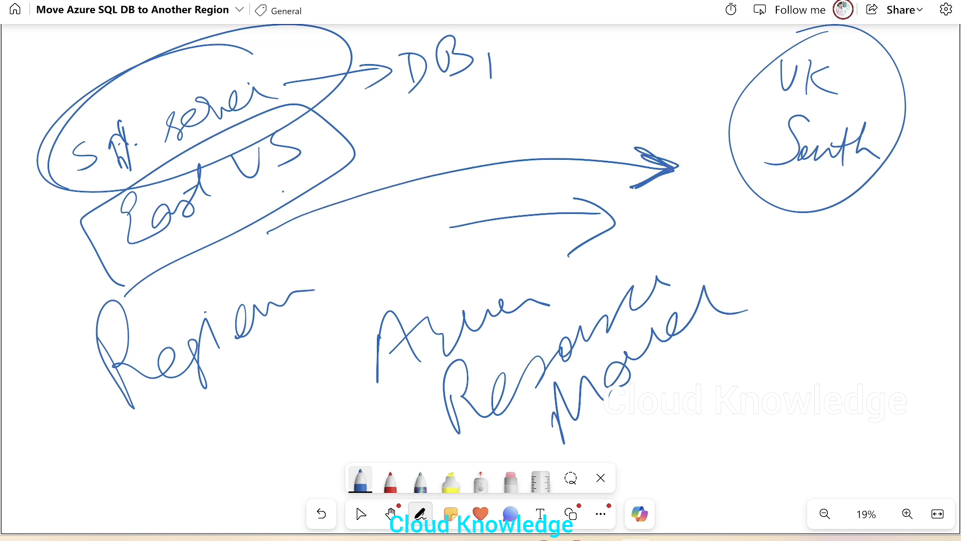
mouse_move(757, 250)
mouse_down()
mouse_move(834, 233)
mouse_move(711, 447)
mouse_move(752, 271)
mouse_move(870, 295)
mouse_move(795, 271)
mouse_move(769, 429)
mouse_up()
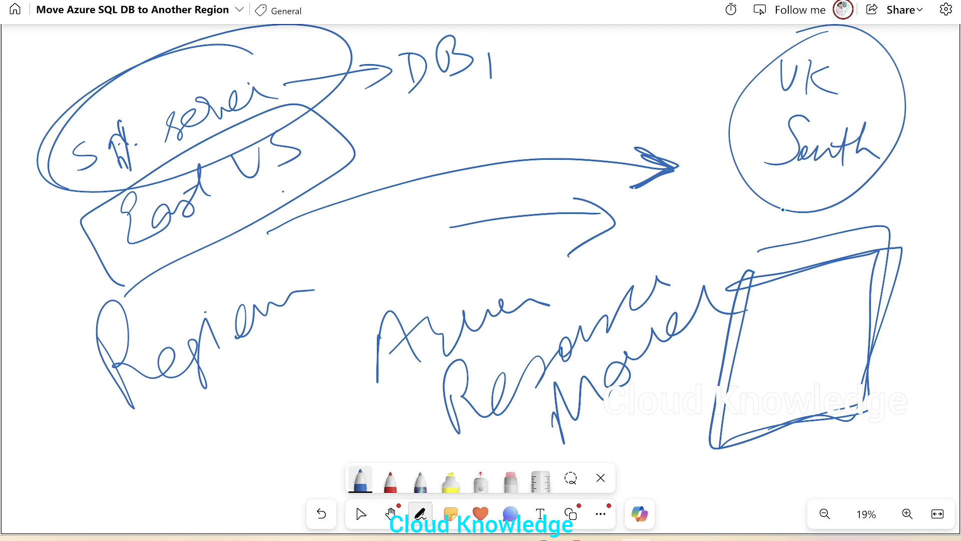
mouse_move(780, 214)
mouse_down()
mouse_move(810, 226)
mouse_move(924, 157)
mouse_move(898, 182)
mouse_move(942, 166)
mouse_up()
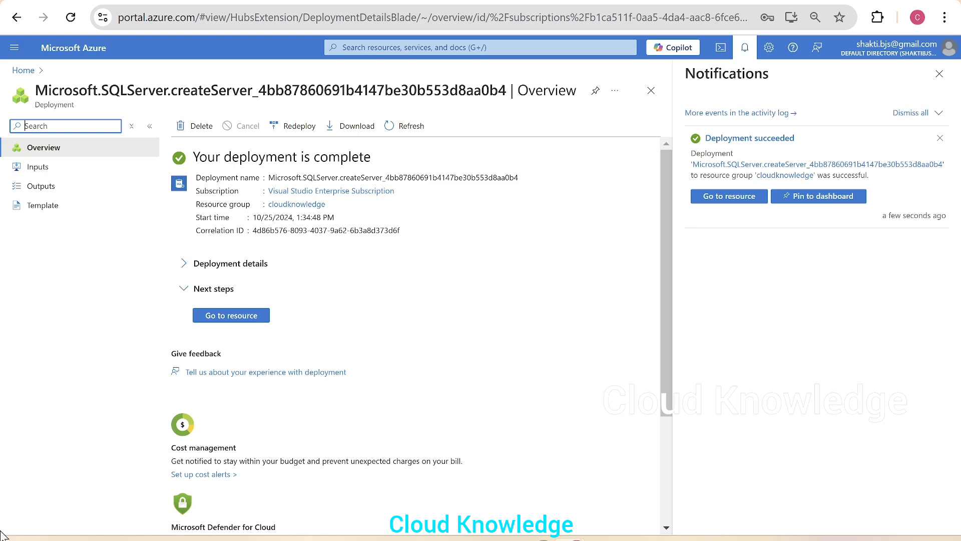
Switch back to the Azure portal, open the newly deployed cksqldbtargetserver, and check its location
click(232, 317)
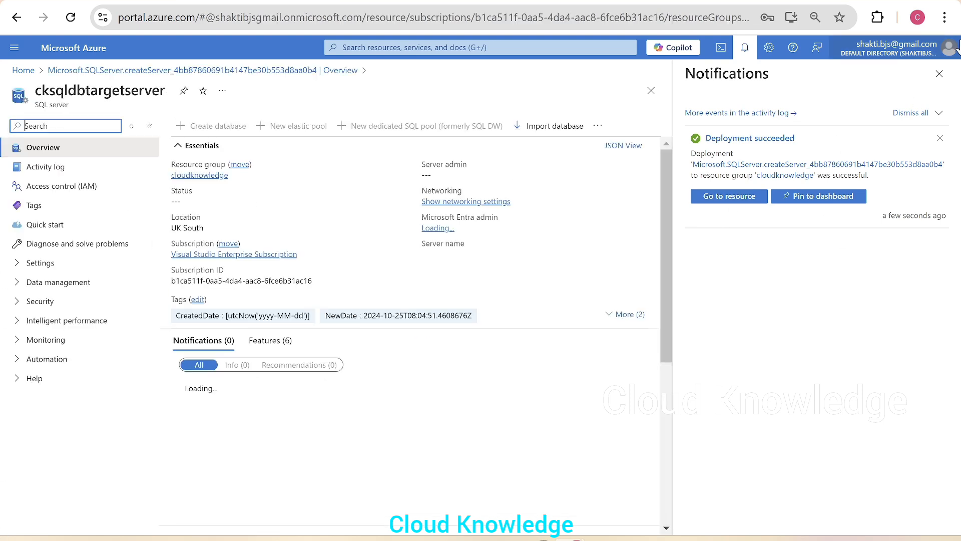
click(939, 74)
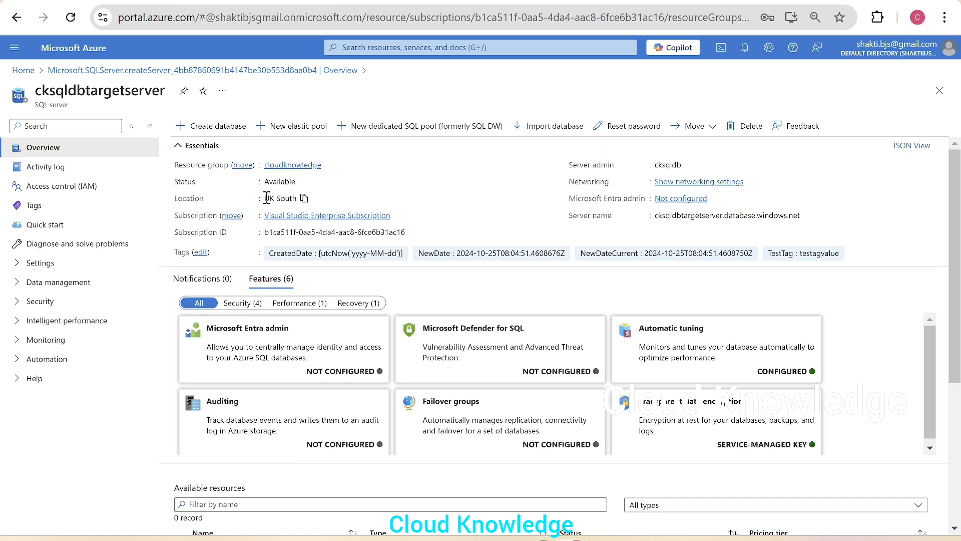
drag(267, 198, 303, 199)
Search the portal for "resource mover", open Azure Resource Mover, and start a move across regions
click(371, 1)
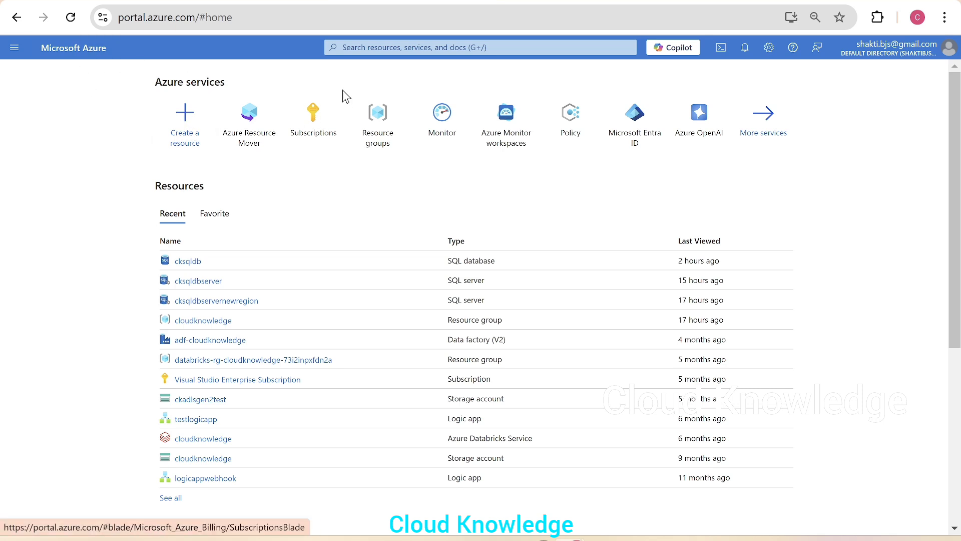
click(349, 47)
text(re)
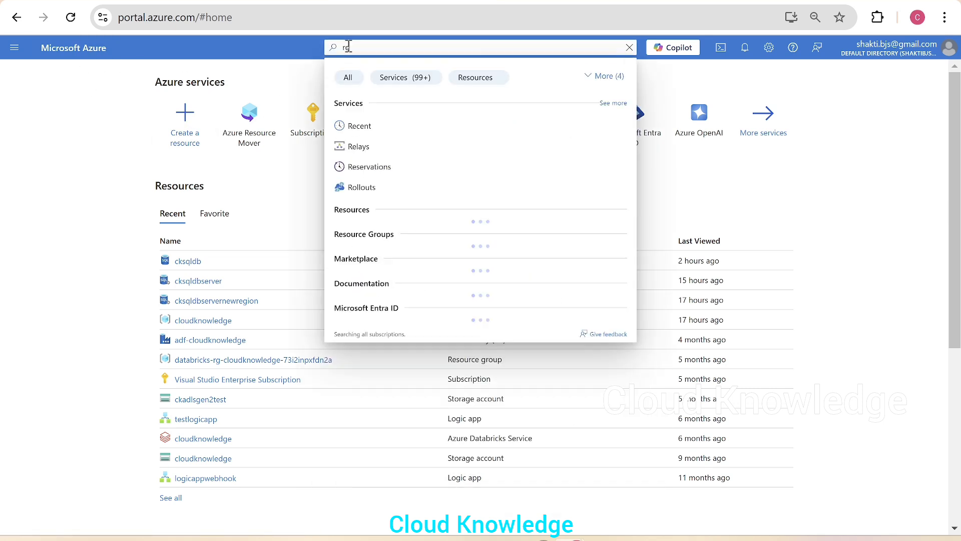
text(source m)
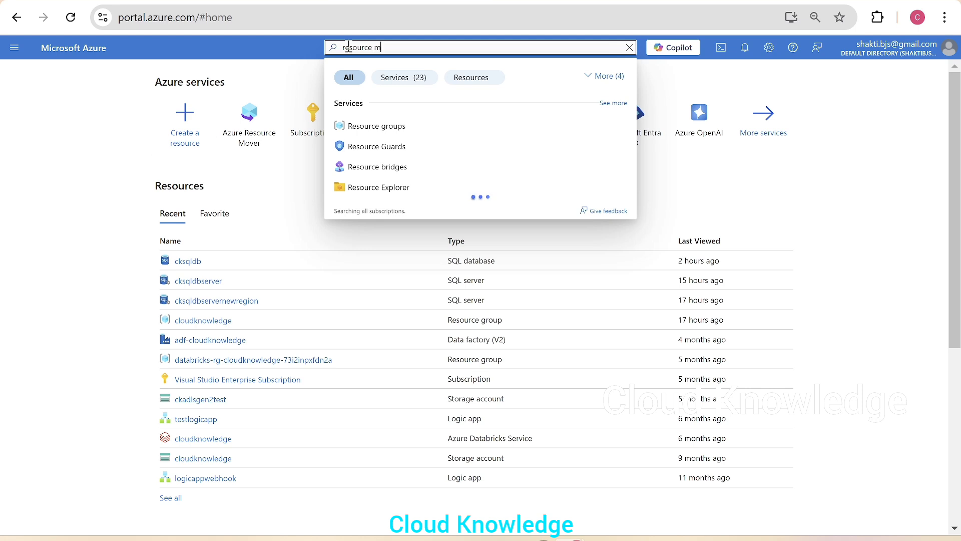
text(over)
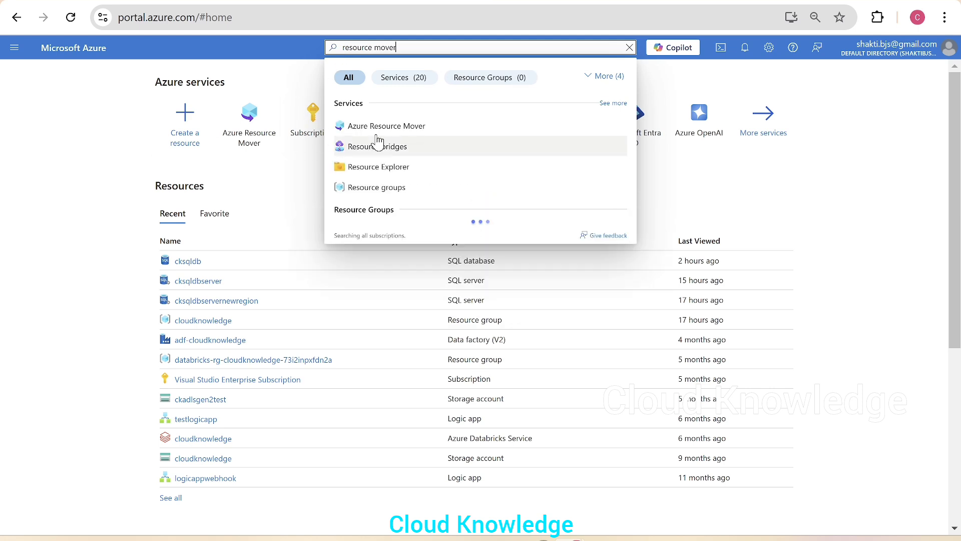
click(378, 129)
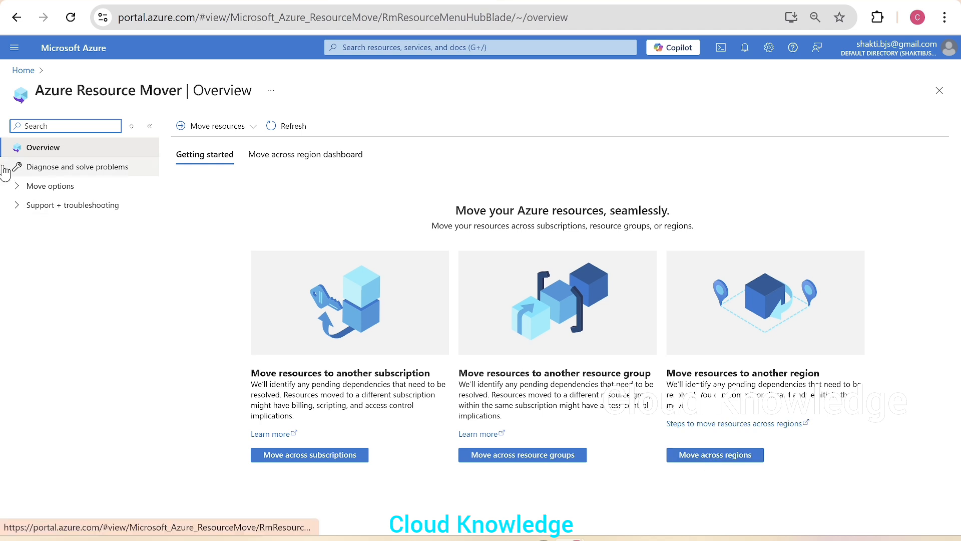
click(20, 189)
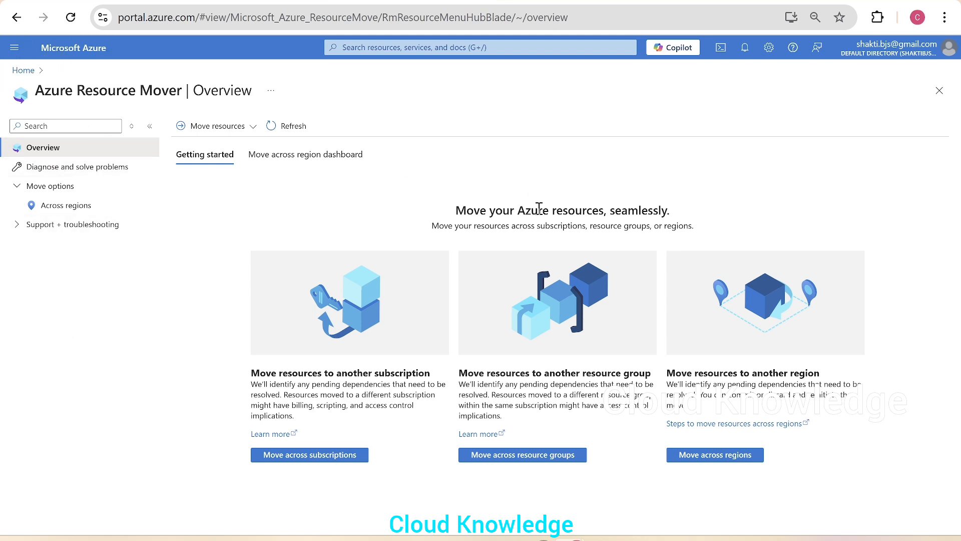
click(713, 457)
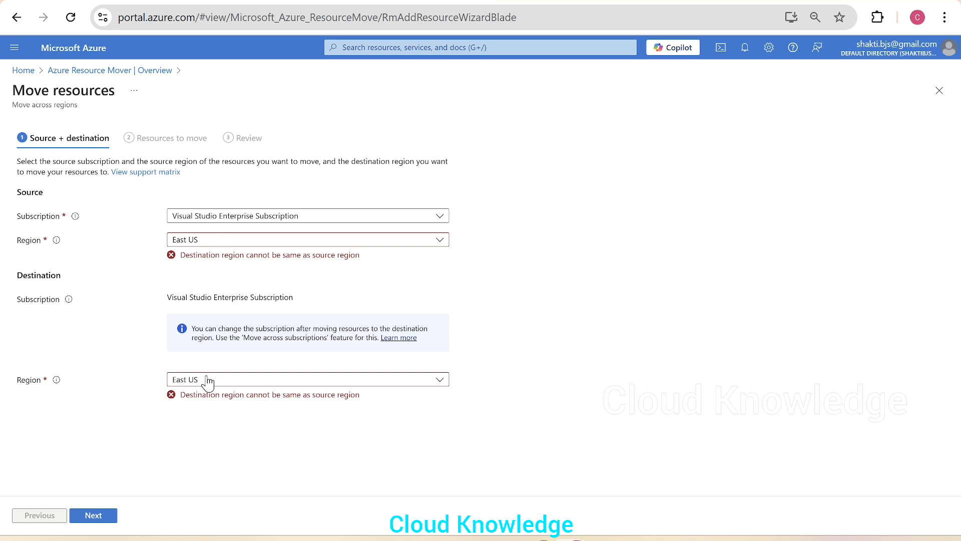
Set the destination region to UK South and check it against the location of cksqldbtargetserver
drag(11, 276, 53, 285)
click(216, 384)
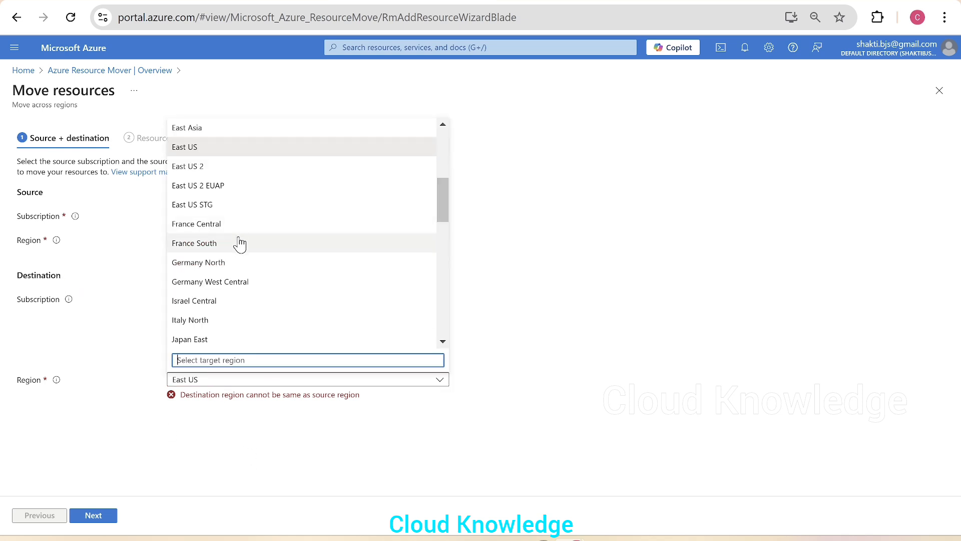
scroll(239, 243, down, 10)
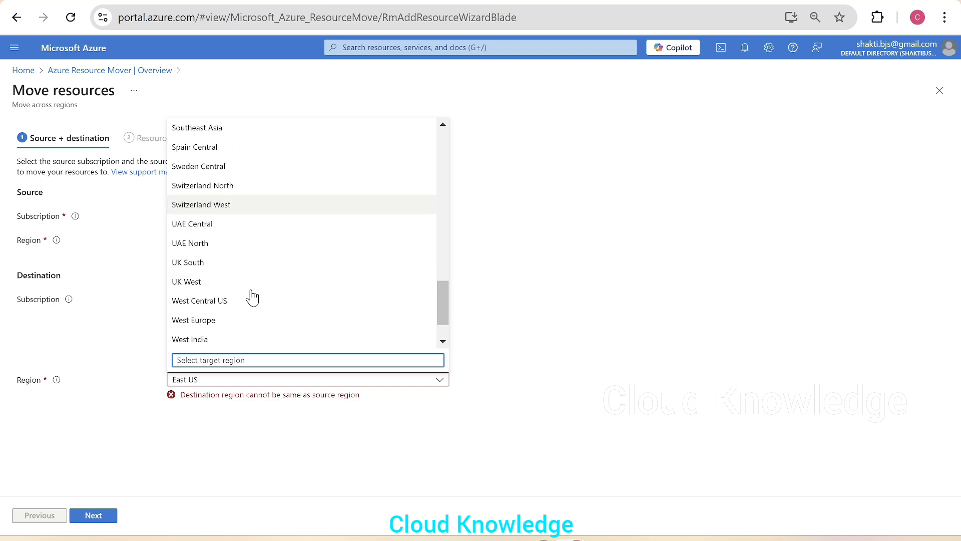
scroll(251, 298, down, 1)
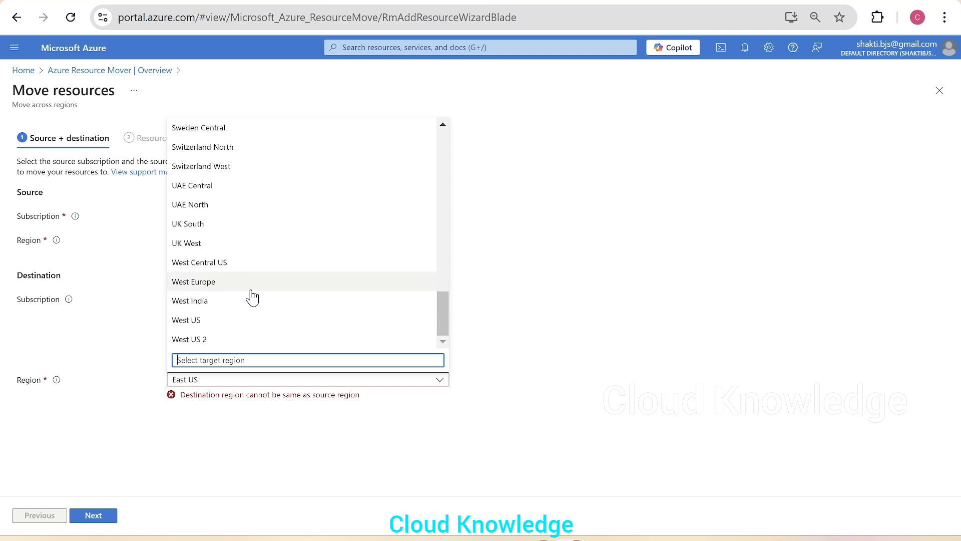
click(192, 234)
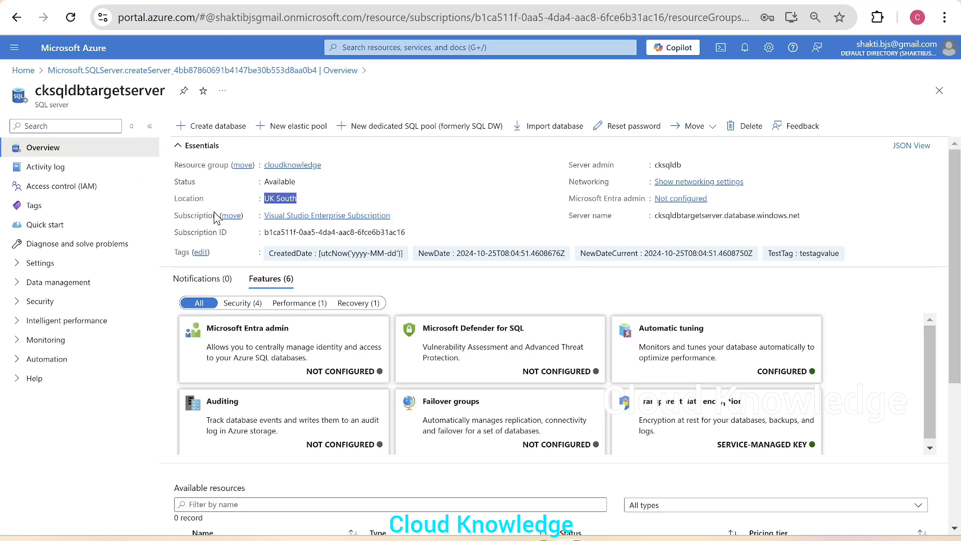
triple_click(265, 199)
click(520, 1)
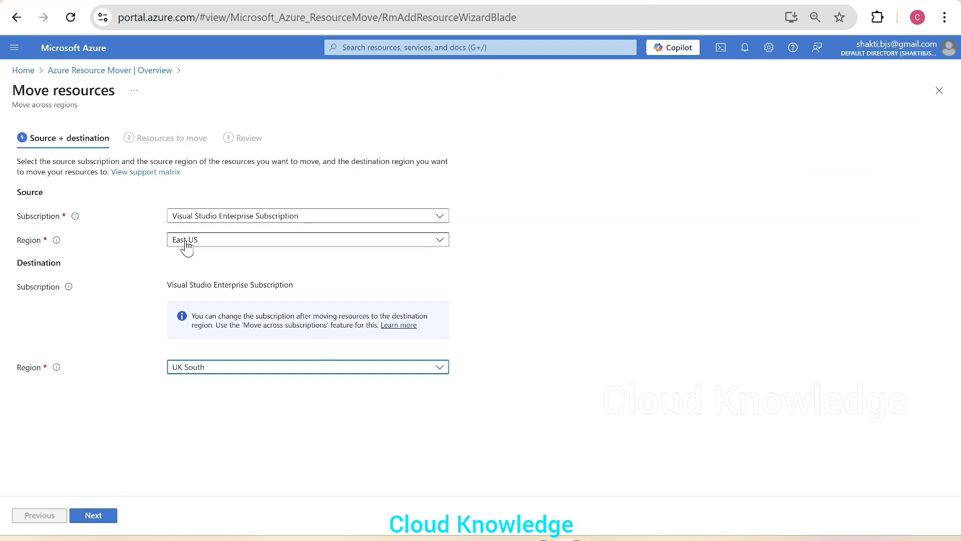
Select the cksqldb database and the cksqldbserver SQL server as the resources to move, and continue to the review
click(93, 515)
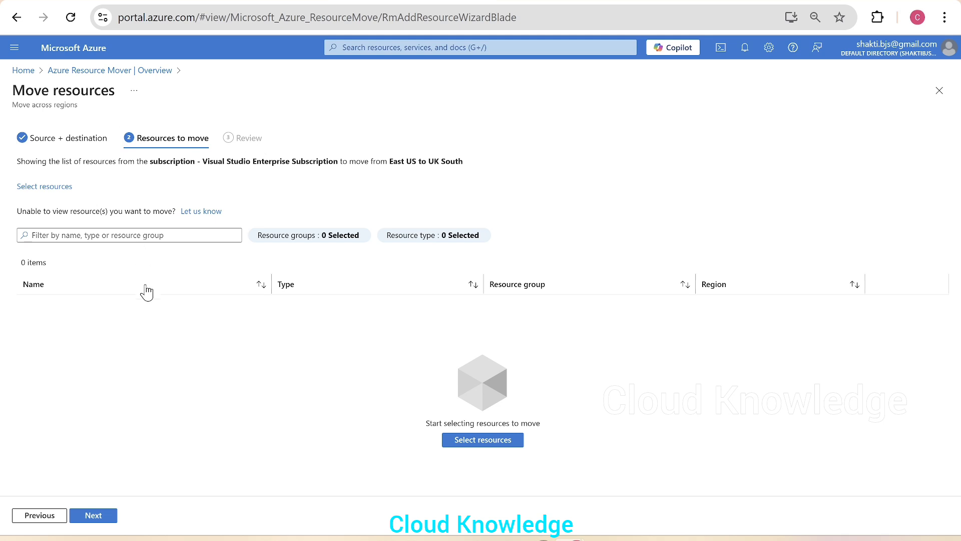
click(477, 448)
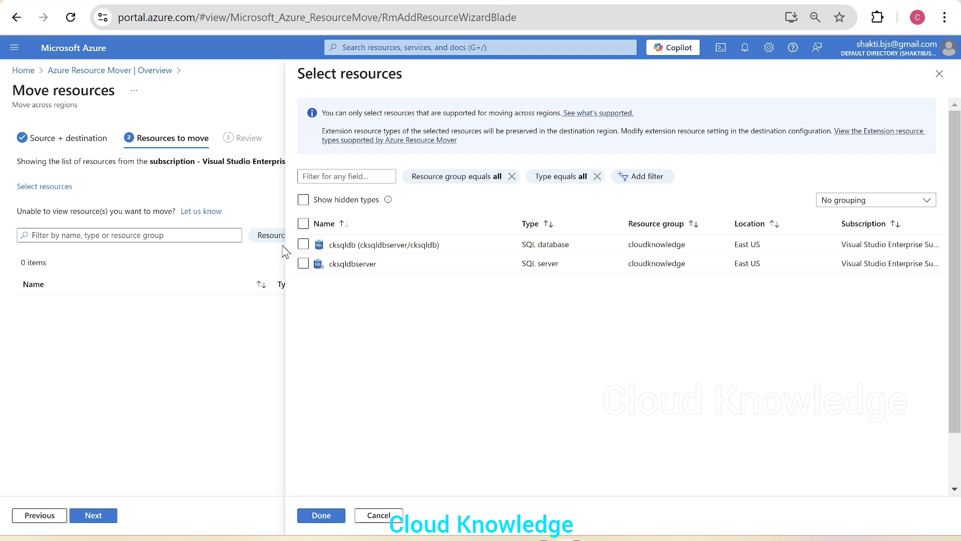
click(304, 244)
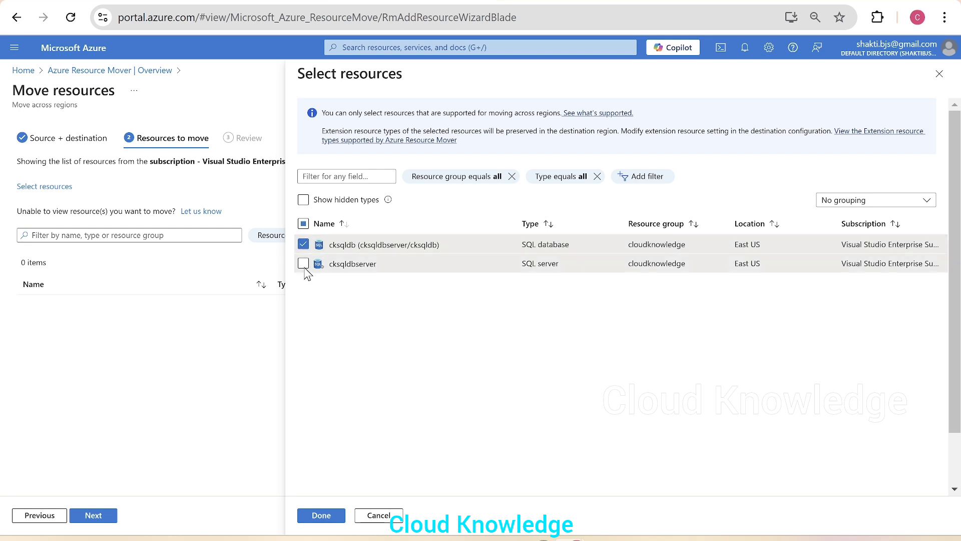
click(303, 263)
click(326, 521)
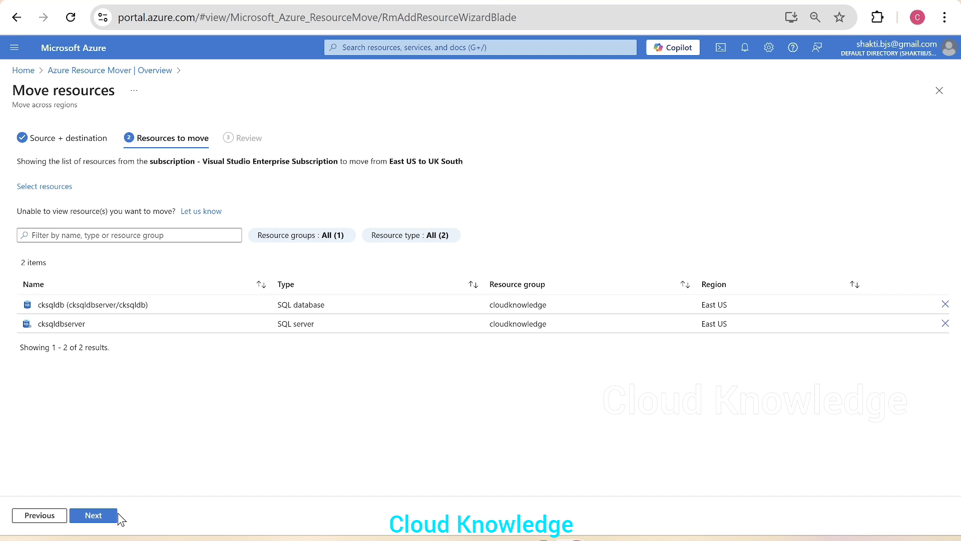
click(101, 522)
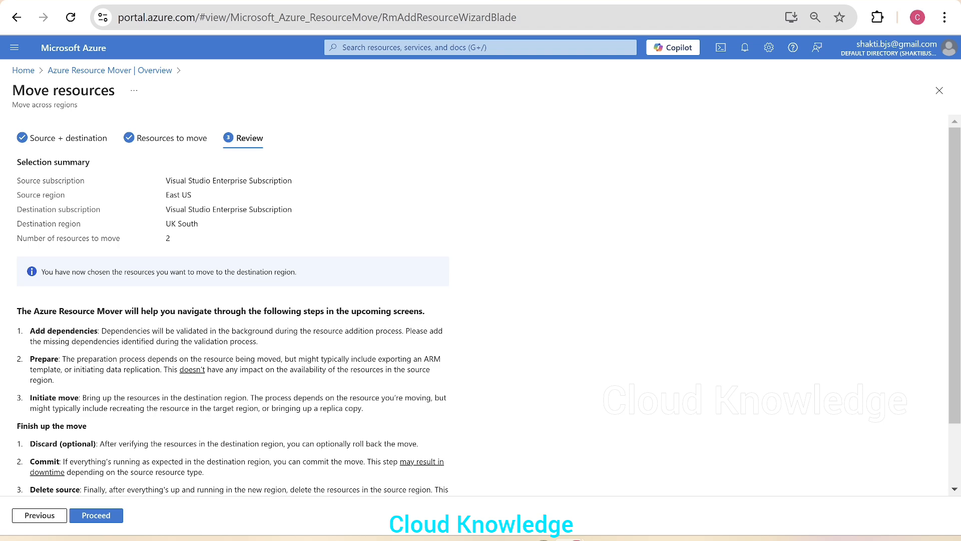
Read the move's selection summary and the explanations of adding dependencies, preparing, initiating and optionally discarding the move
scroll(393, 313, down, 2)
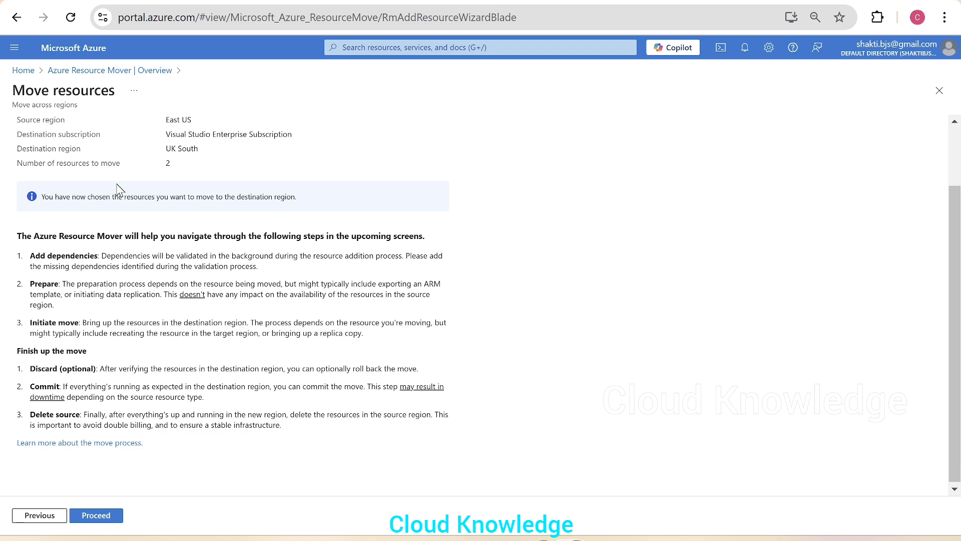
scroll(116, 184, up, 2)
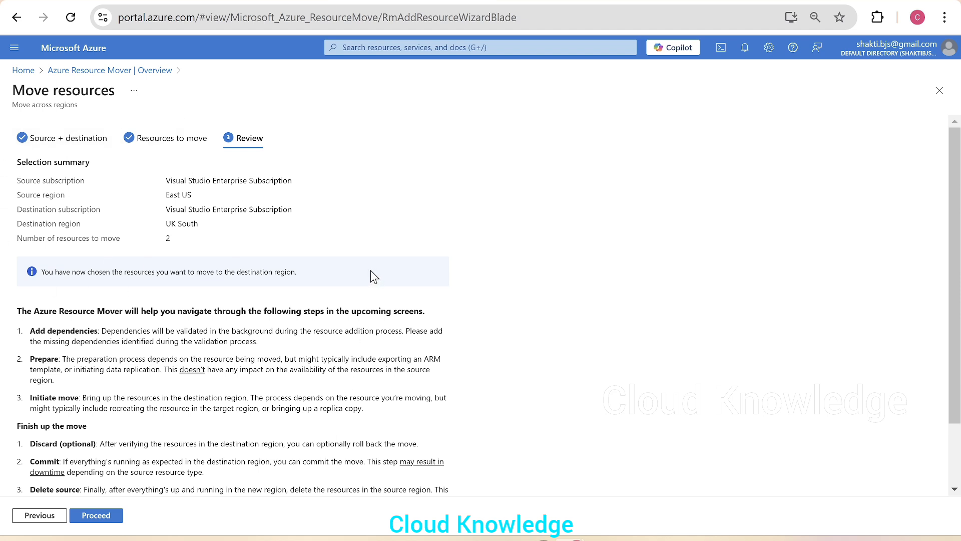
scroll(368, 276, down, 2)
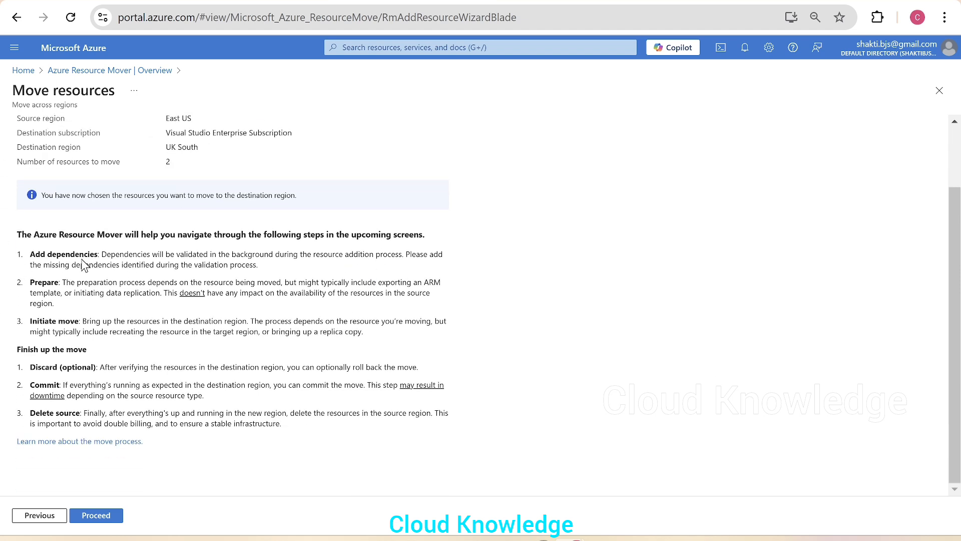
drag(105, 249, 409, 255)
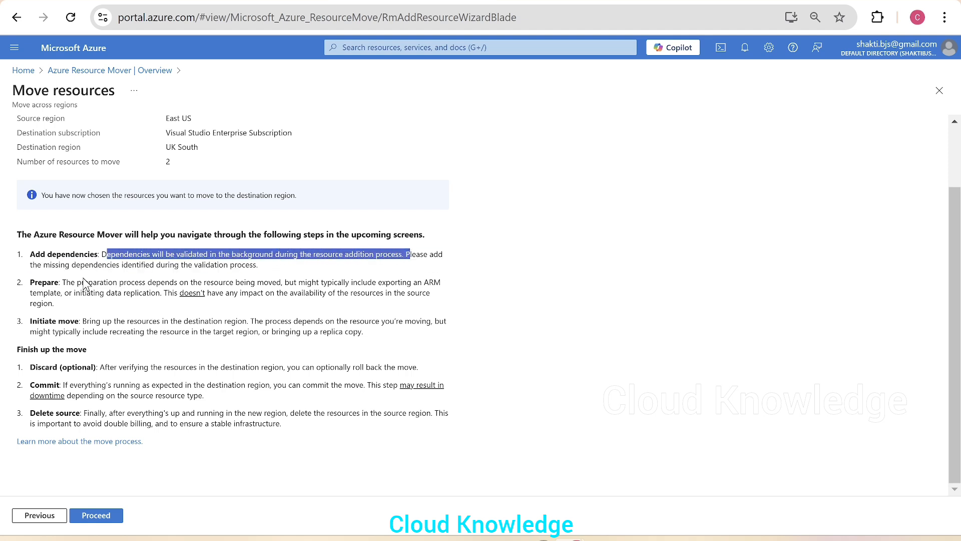
click(189, 274)
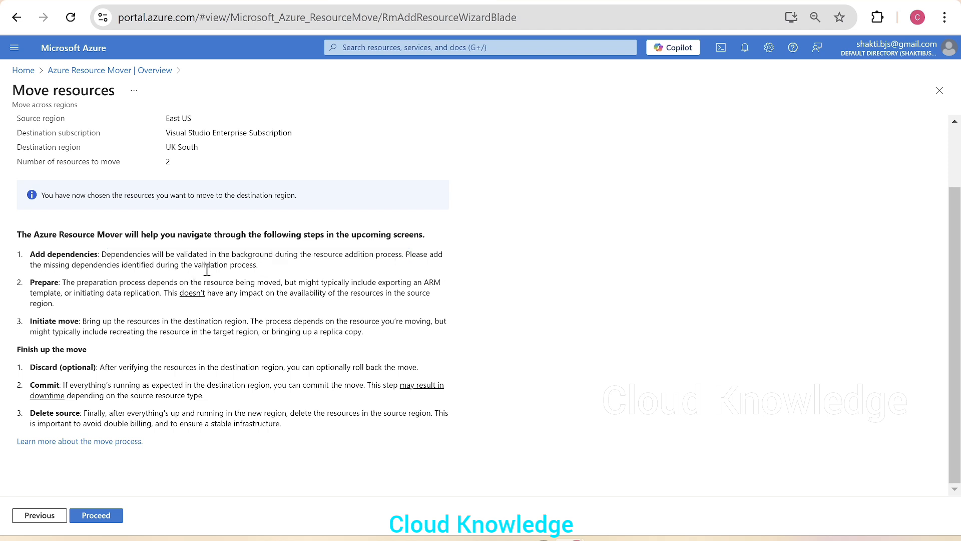
drag(258, 266, 194, 261)
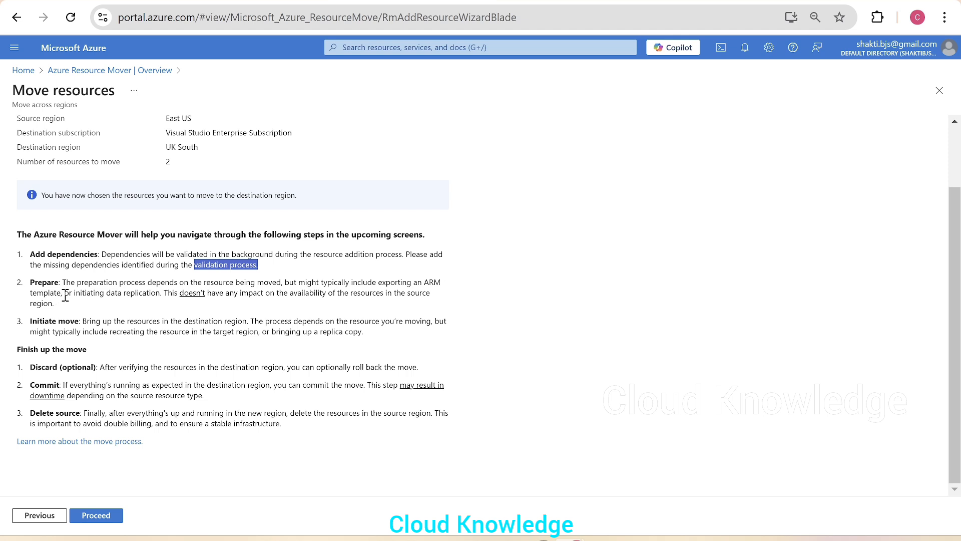
drag(65, 294, 170, 292)
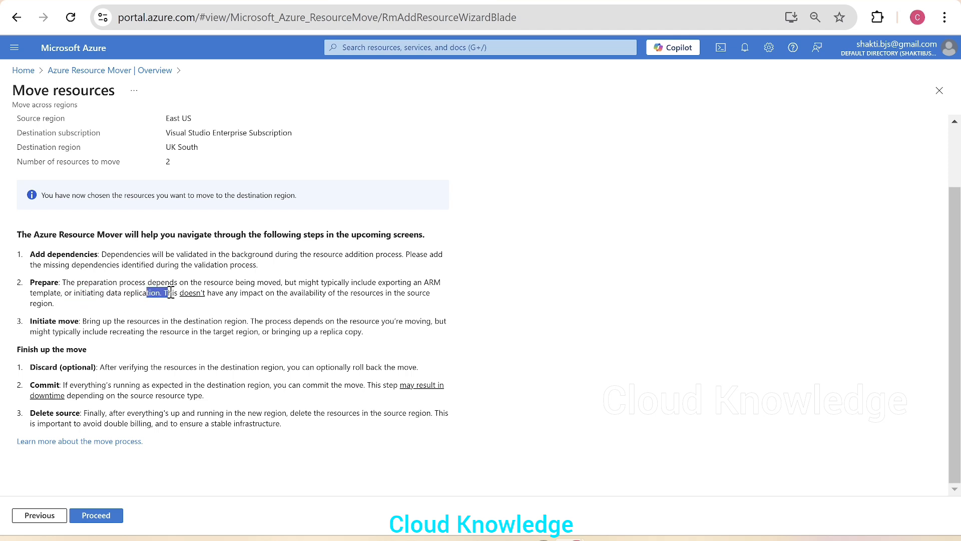
click(247, 308)
drag(78, 322, 249, 326)
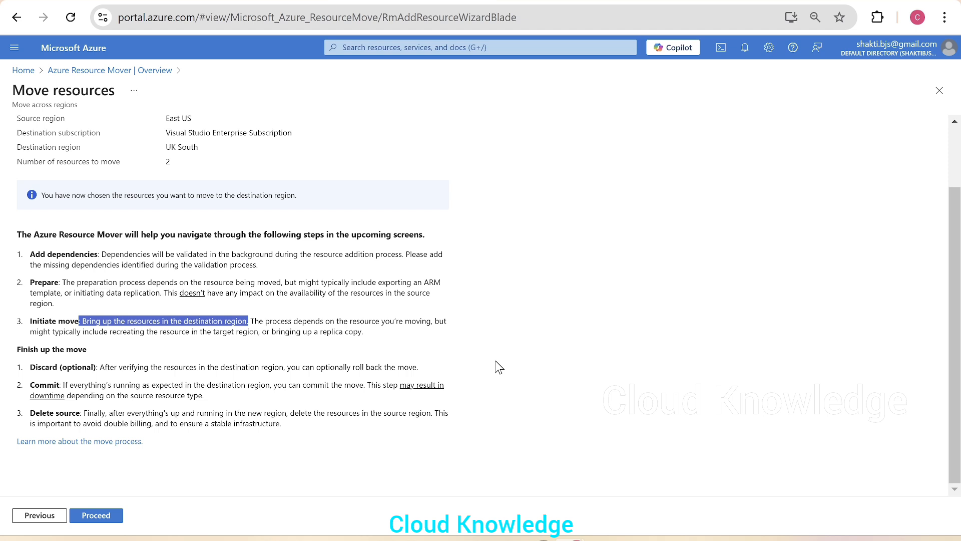
triple_click(25, 349)
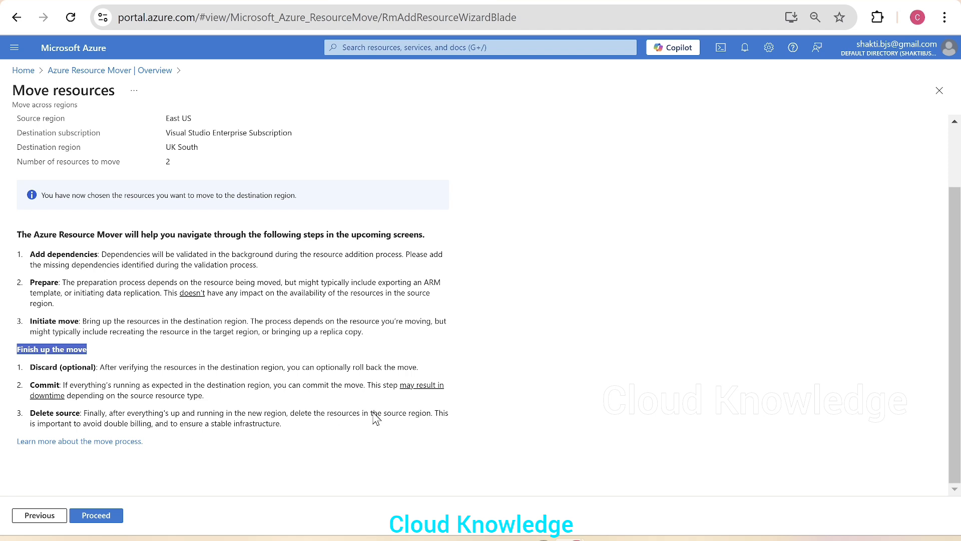
drag(311, 367, 423, 370)
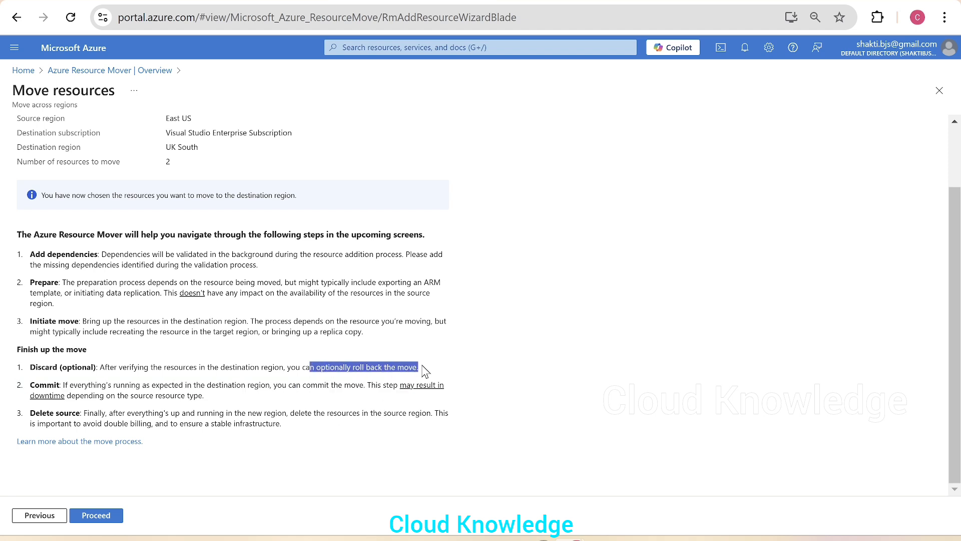
Read the explanations of committing the move and deleting the source, and proceed with adding the selected resources to the move
click(66, 386)
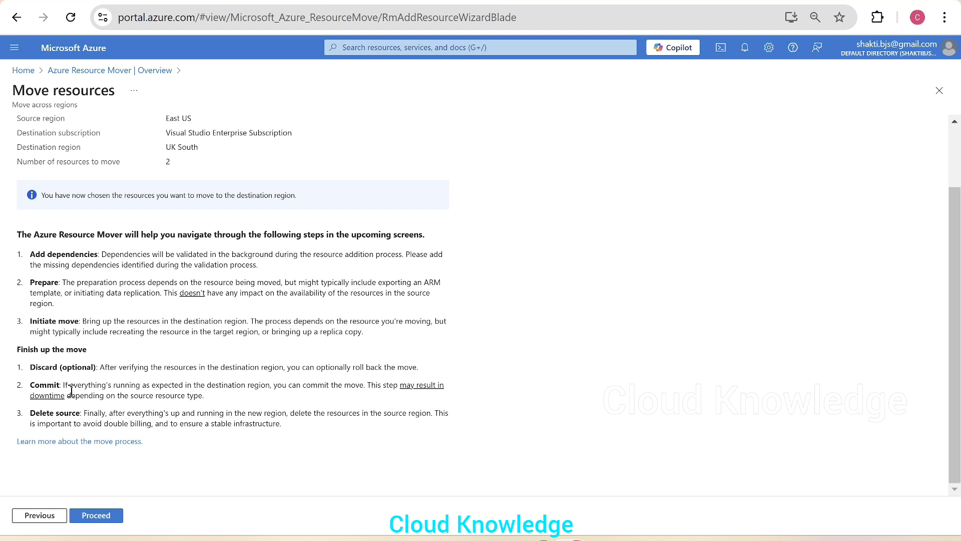
drag(68, 395, 210, 401)
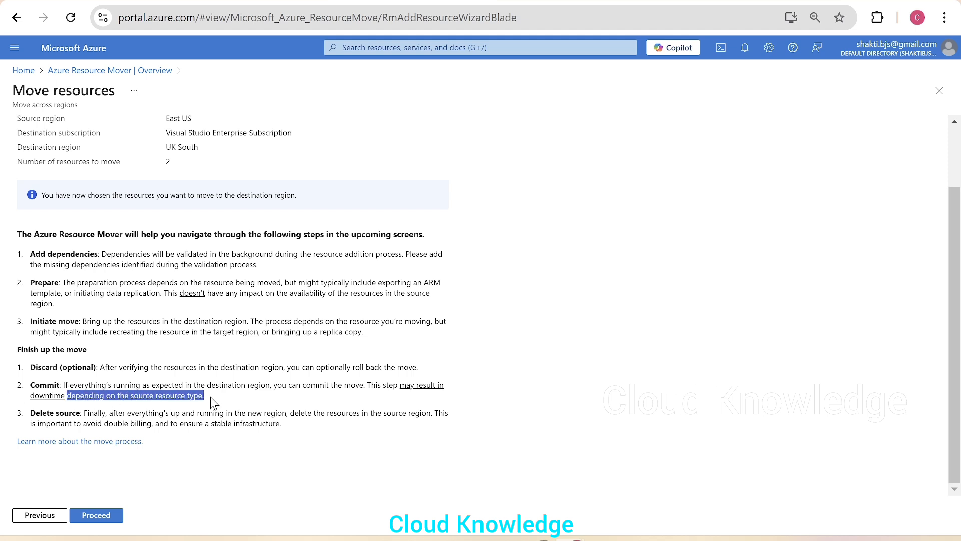
click(418, 385)
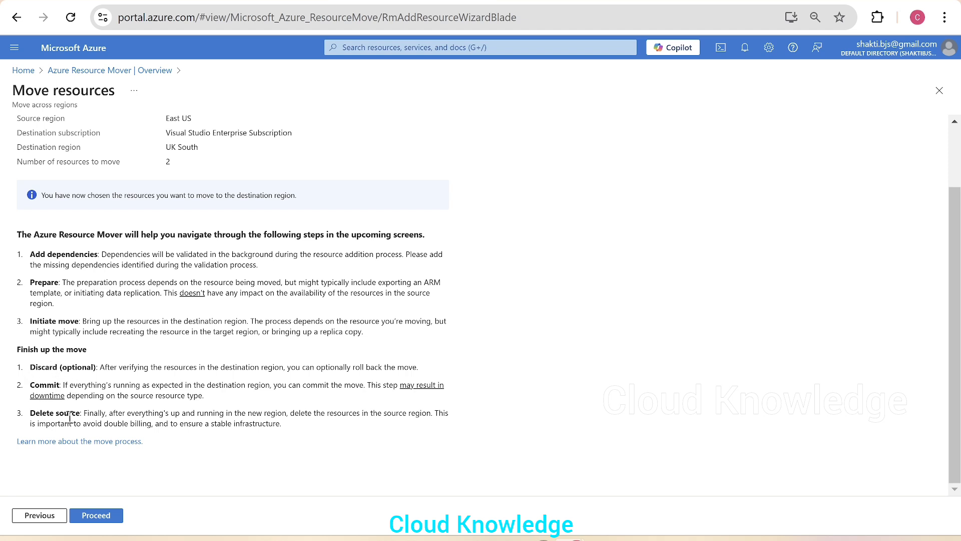
drag(87, 416, 285, 409)
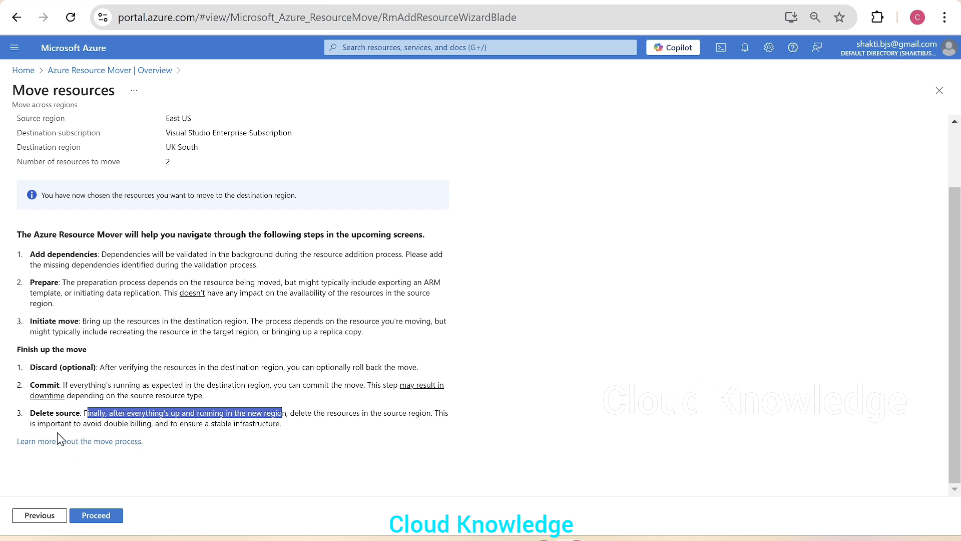
drag(104, 422, 319, 431)
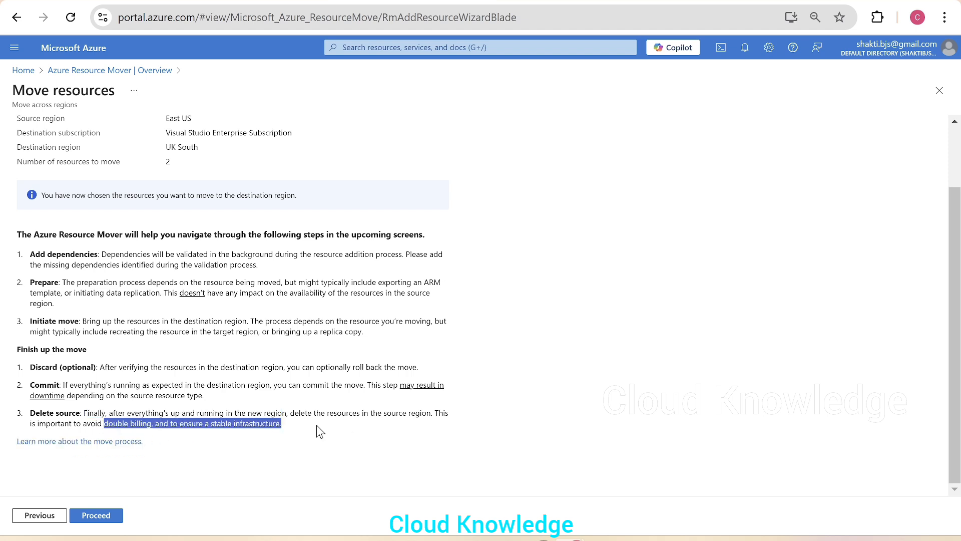
click(143, 458)
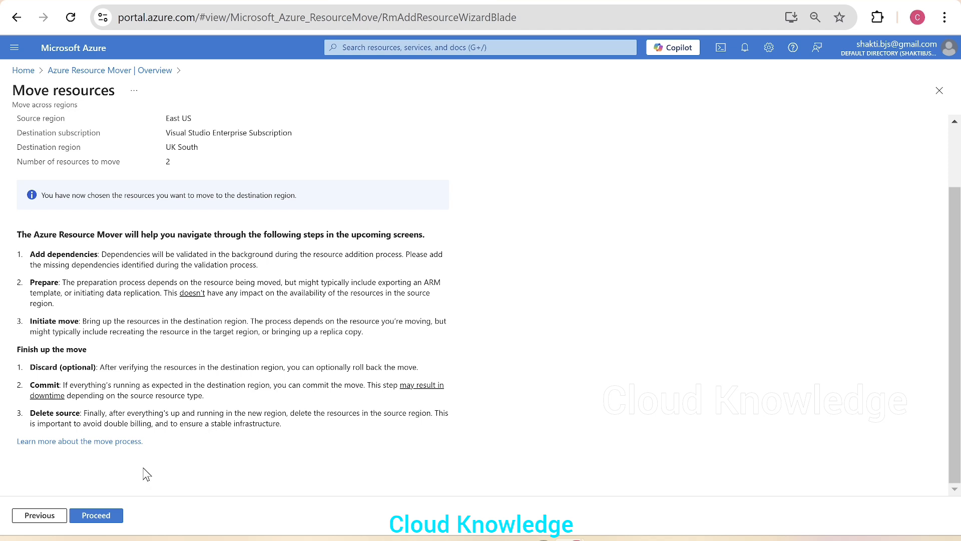
click(97, 521)
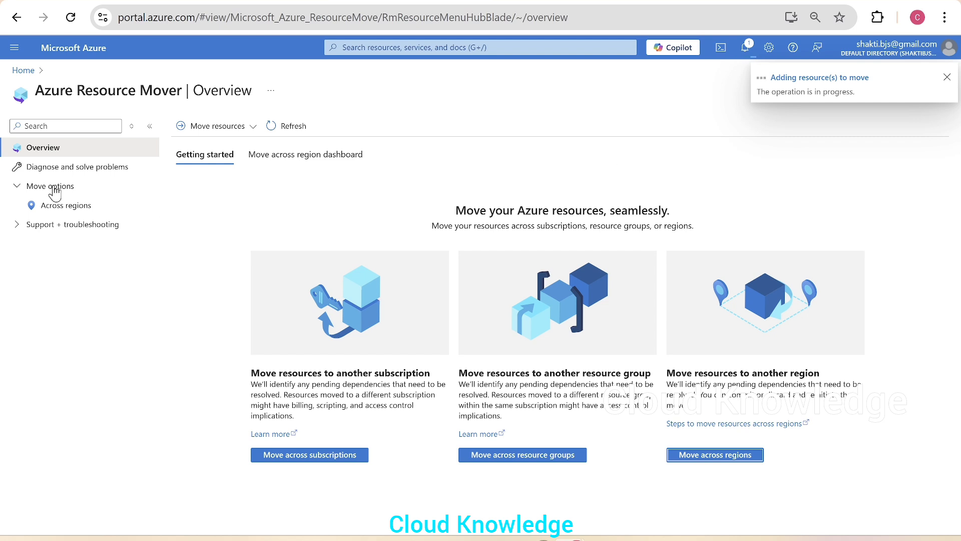
Open the across-regions resource list from the dependency validation notification and read the error details for cksqldbserver
click(745, 47)
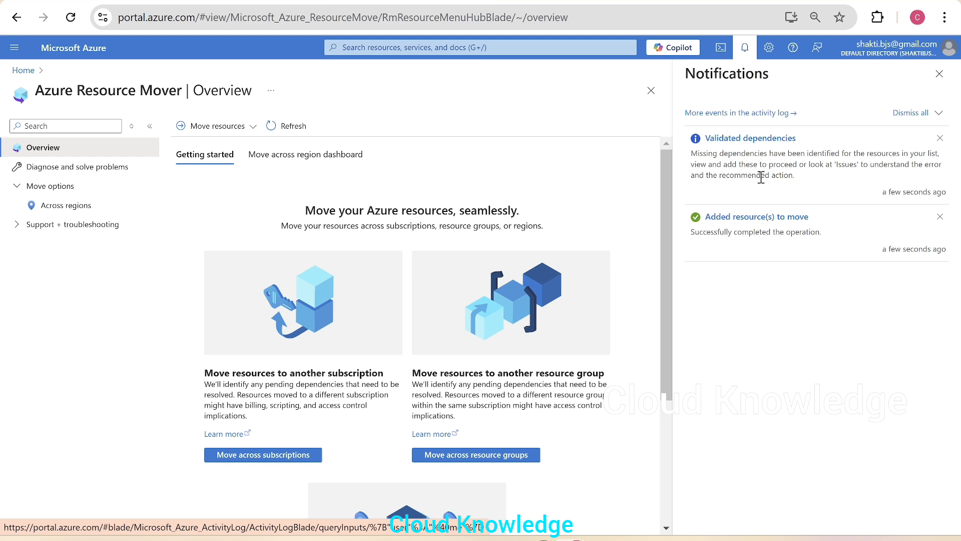
click(745, 144)
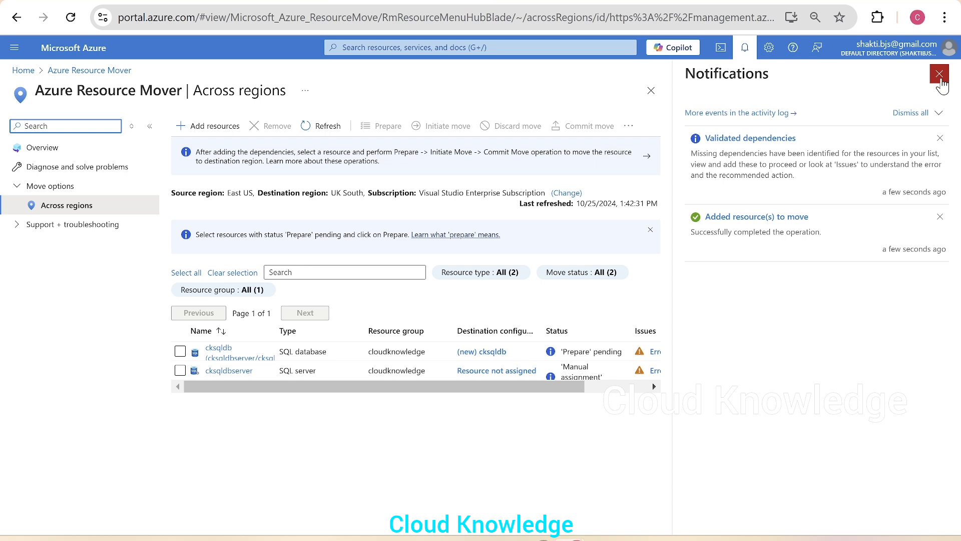
click(939, 74)
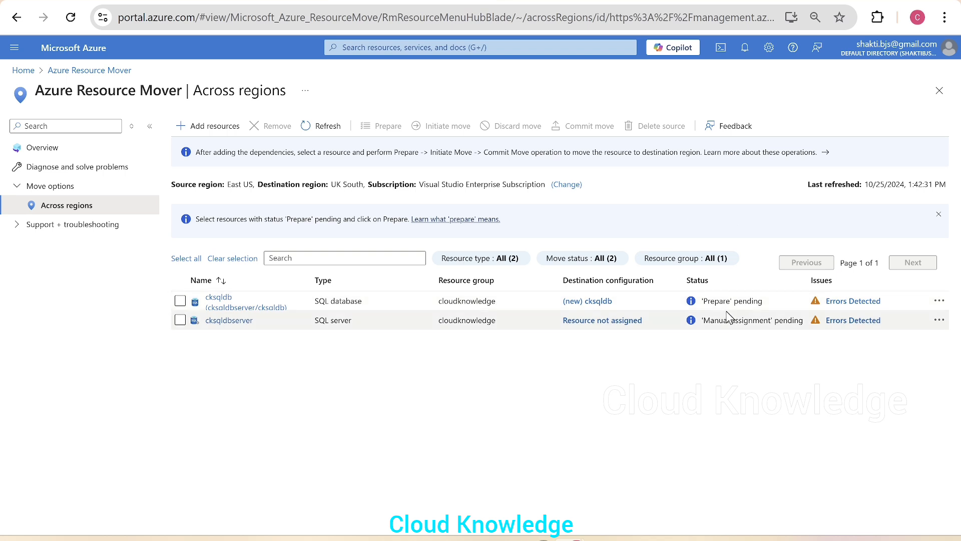
click(861, 322)
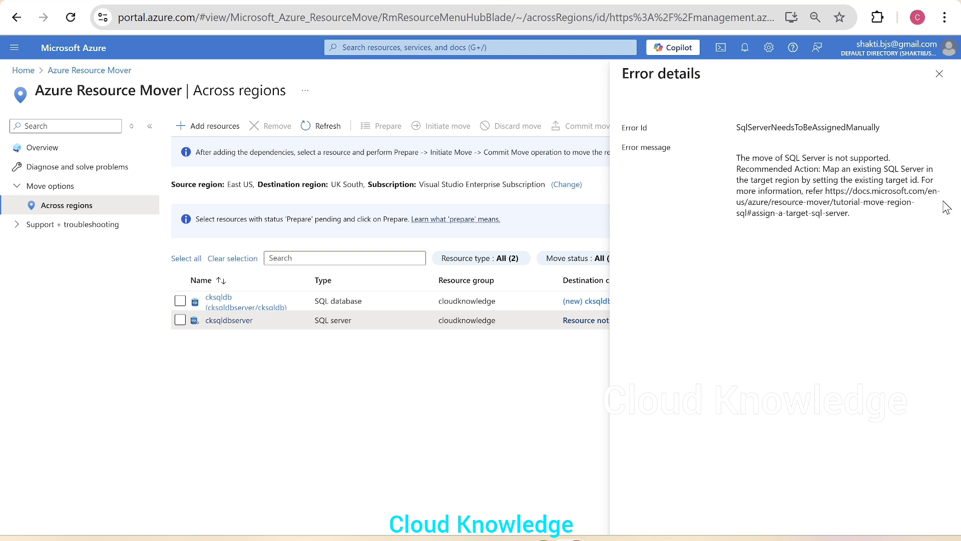
click(938, 76)
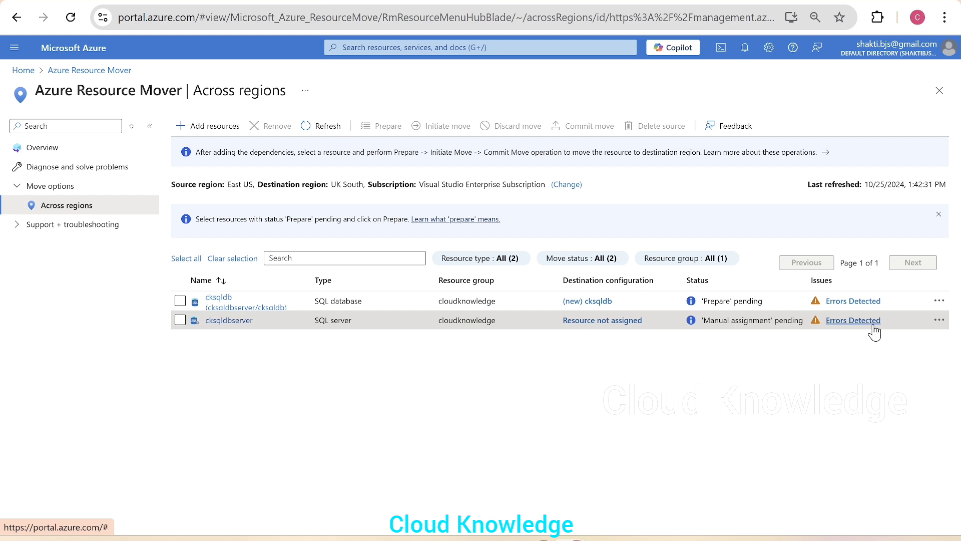
Assign cksqldbtargetserver as the destination for cksqldbserver, save and validate dependencies, and check the notifications
click(593, 323)
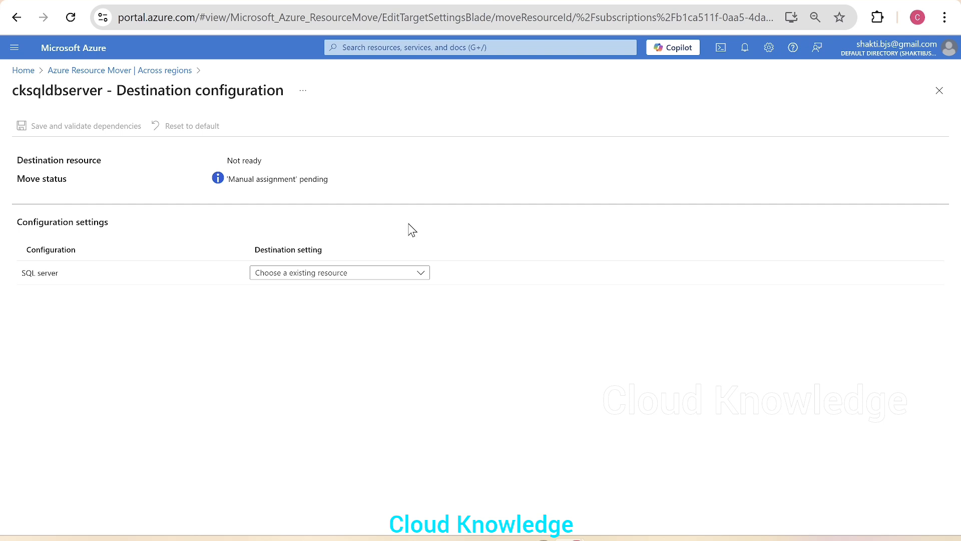
click(337, 275)
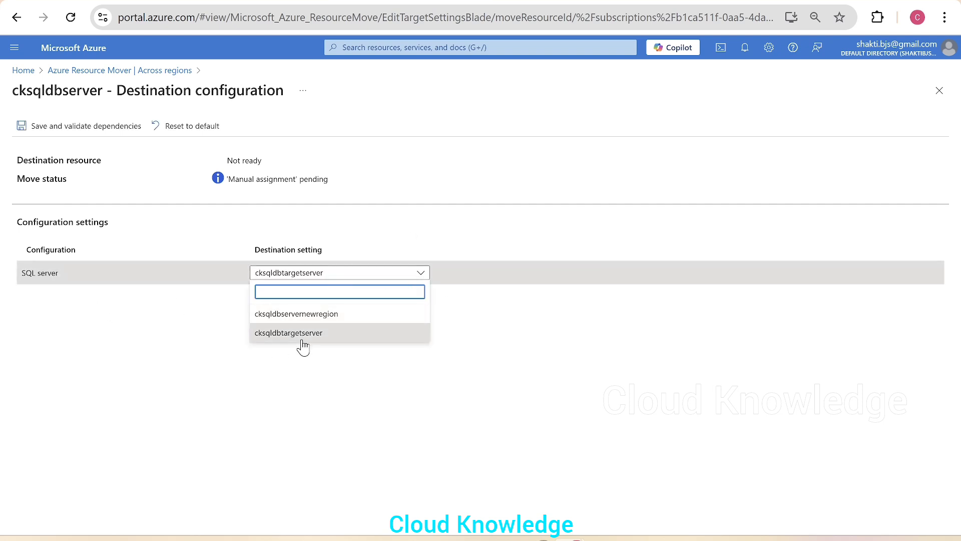
click(325, 279)
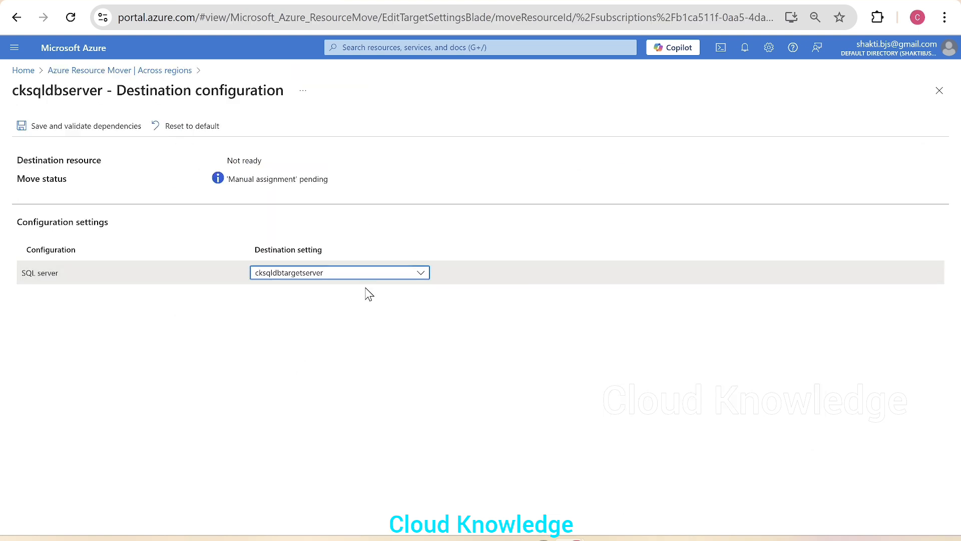
click(89, 130)
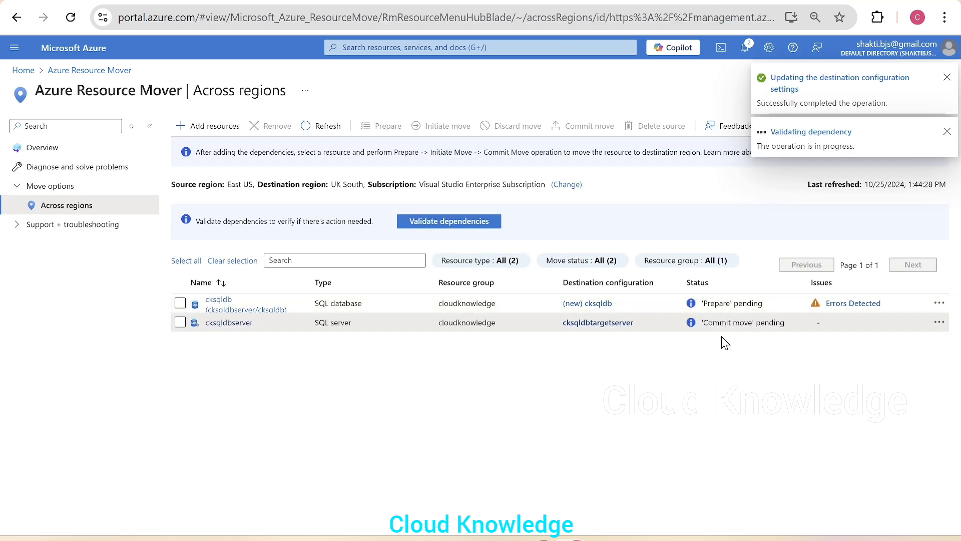
click(745, 47)
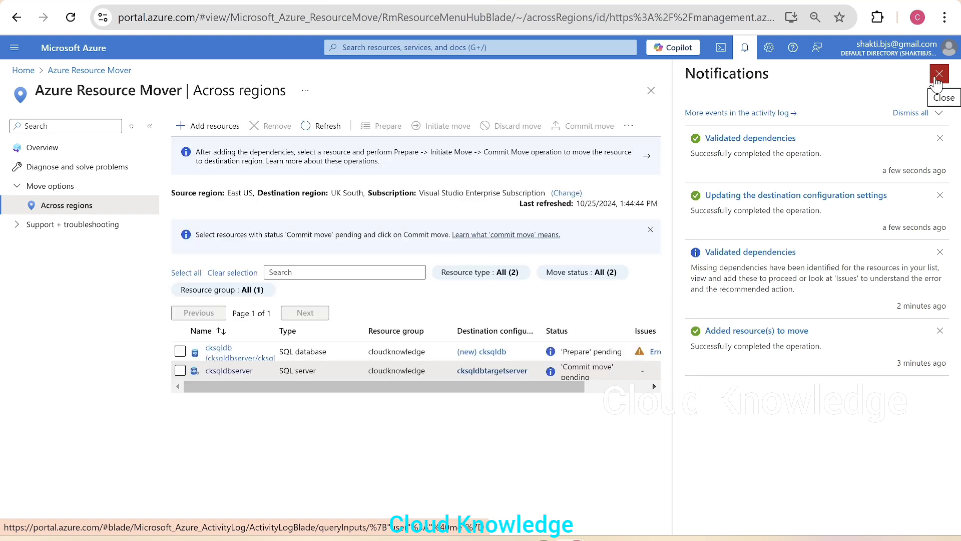
click(938, 75)
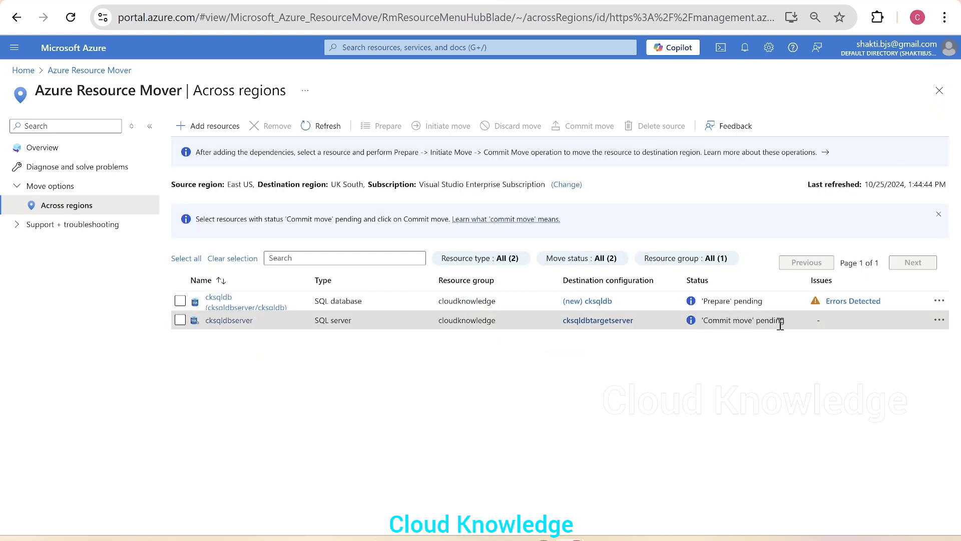
Commit the move of the cksqldbserver SQL server and check the commit's progress in the notifications
click(939, 320)
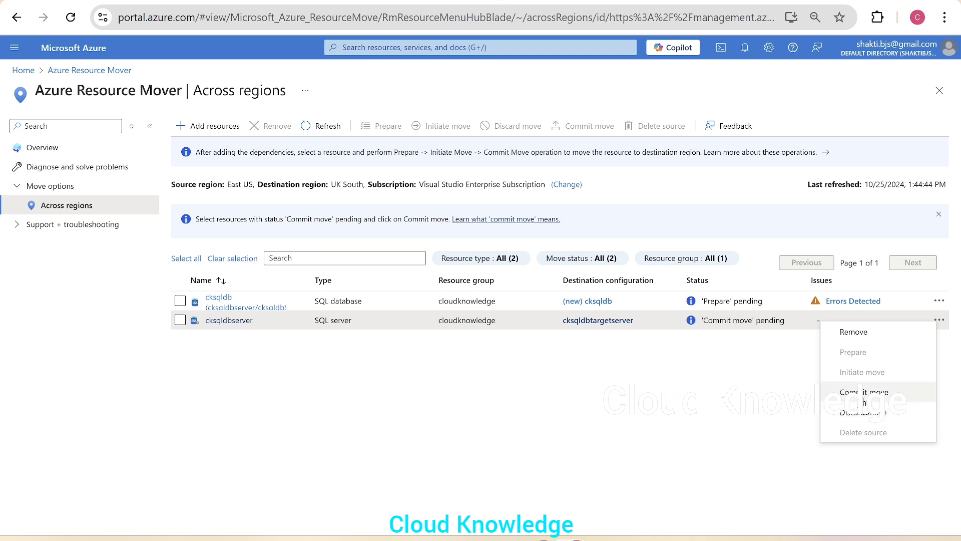
click(863, 395)
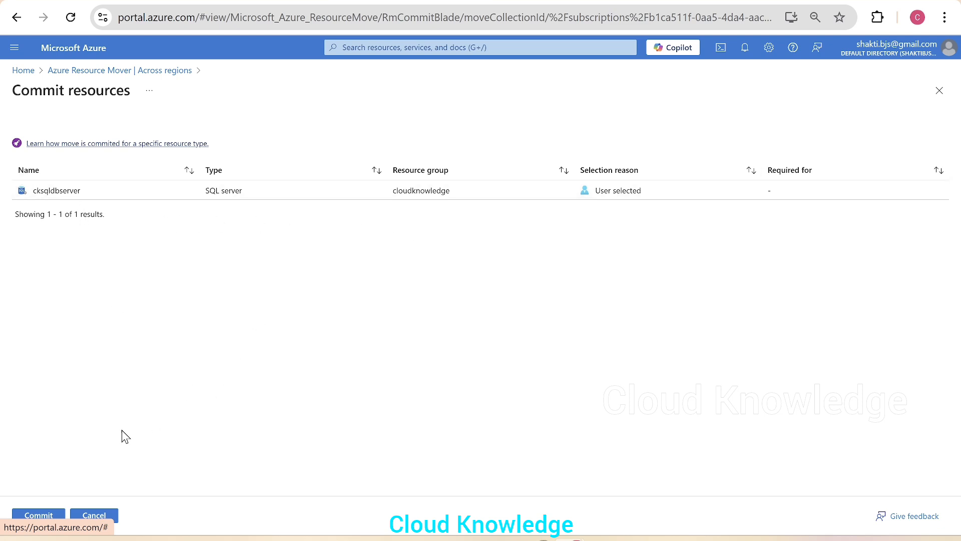
click(41, 515)
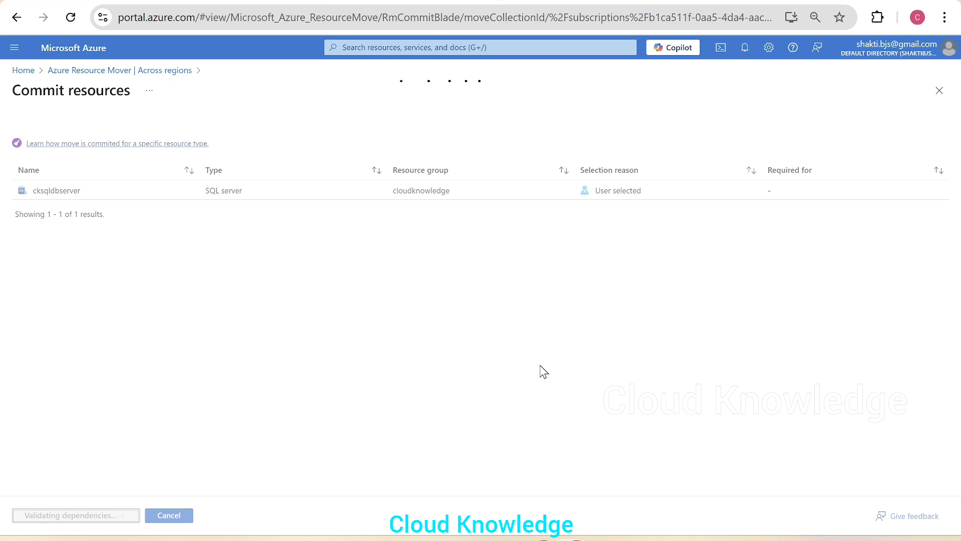
click(745, 50)
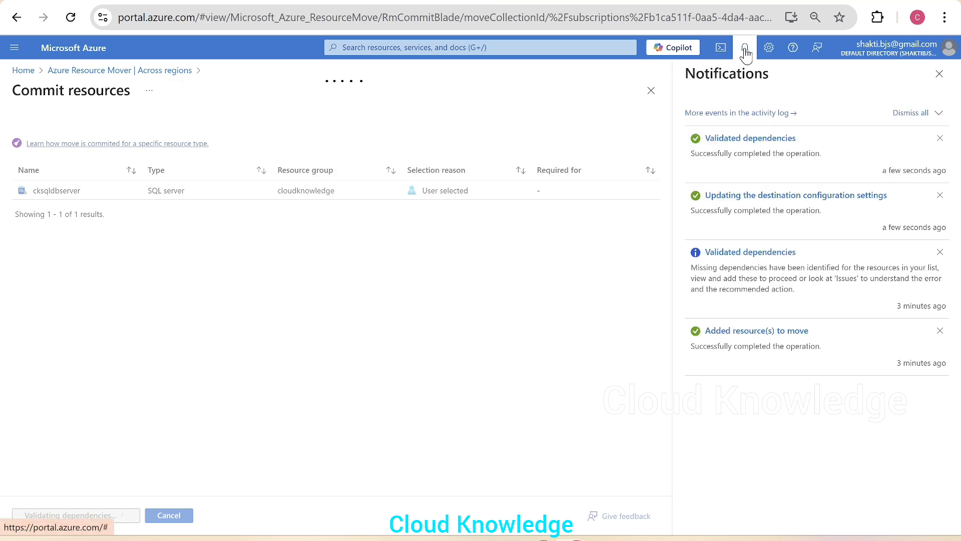
click(939, 74)
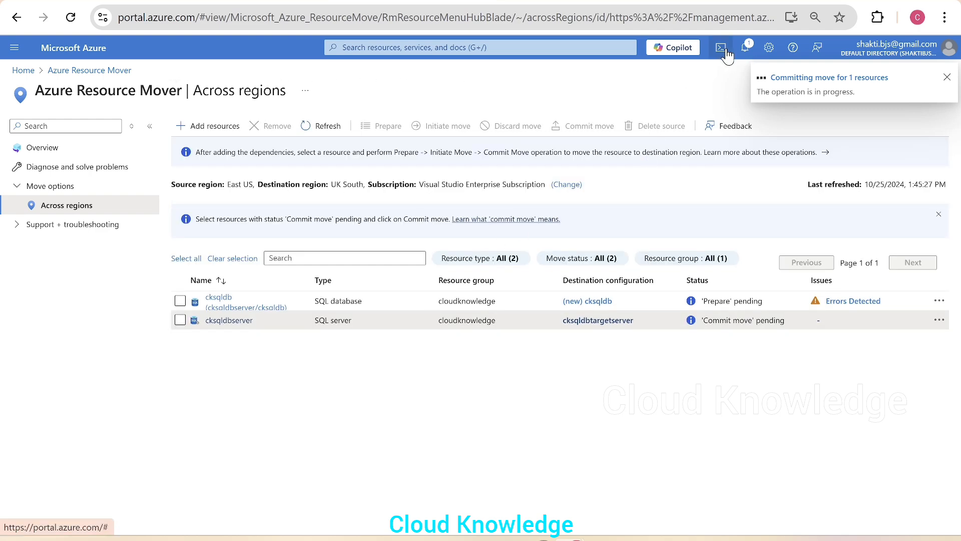
click(745, 47)
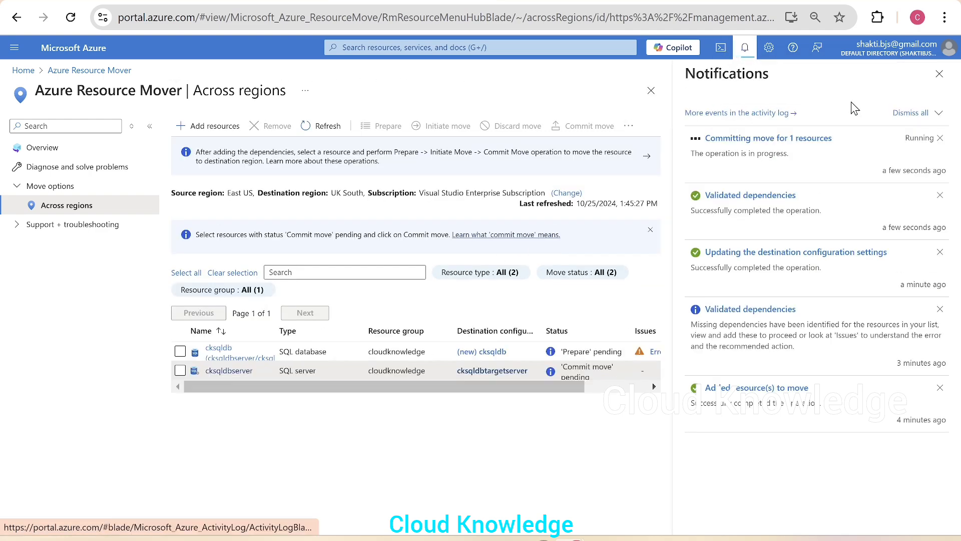
click(939, 73)
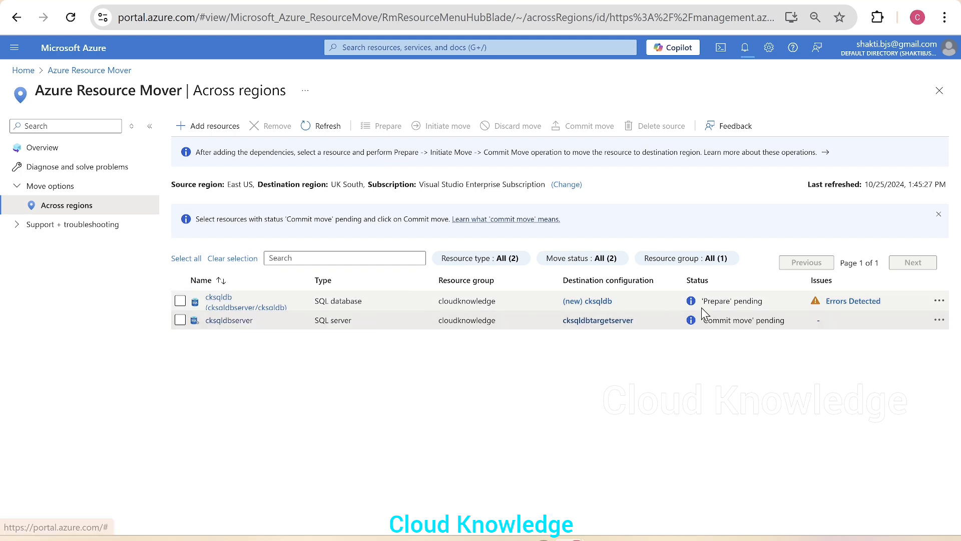
Read the error details for the cksqldb database, prepare it for the move, and check the preparation's progress
click(854, 302)
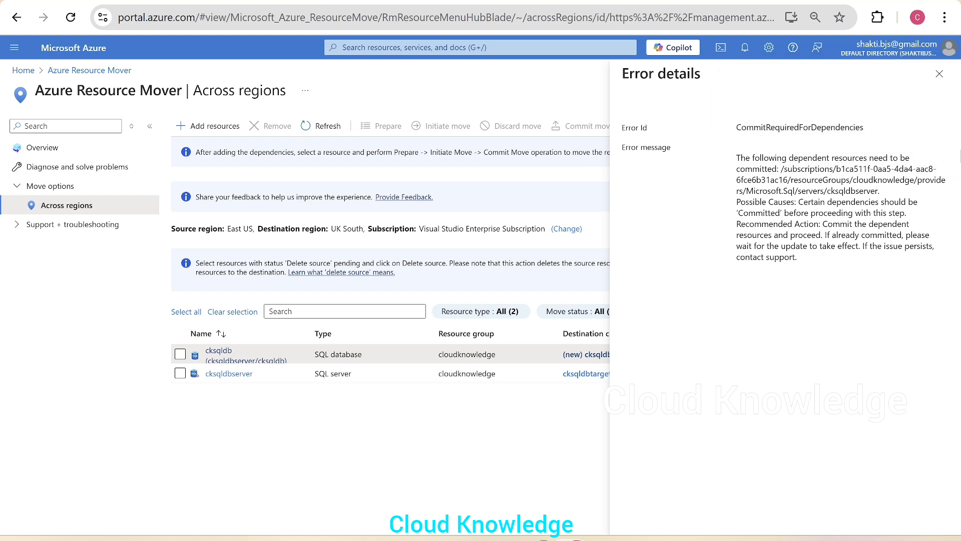
click(939, 74)
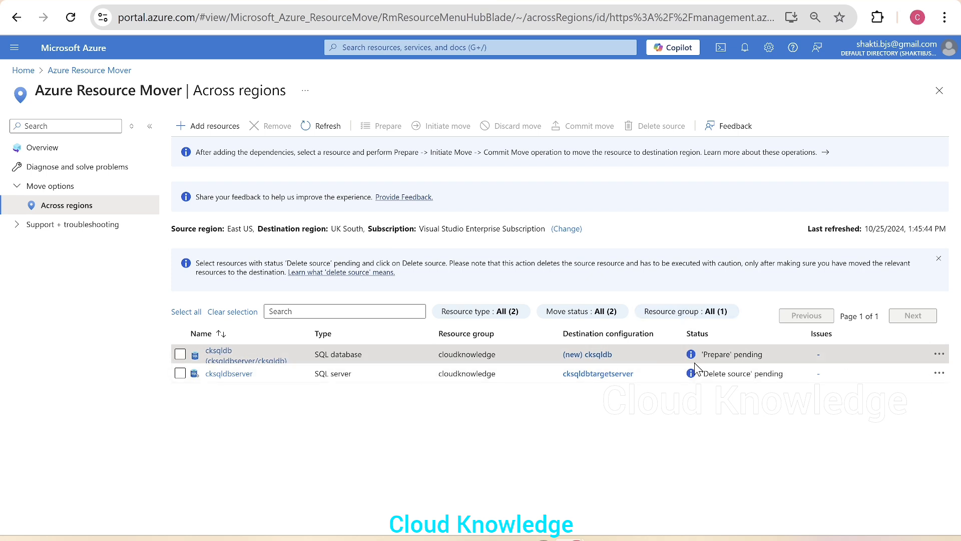
click(939, 355)
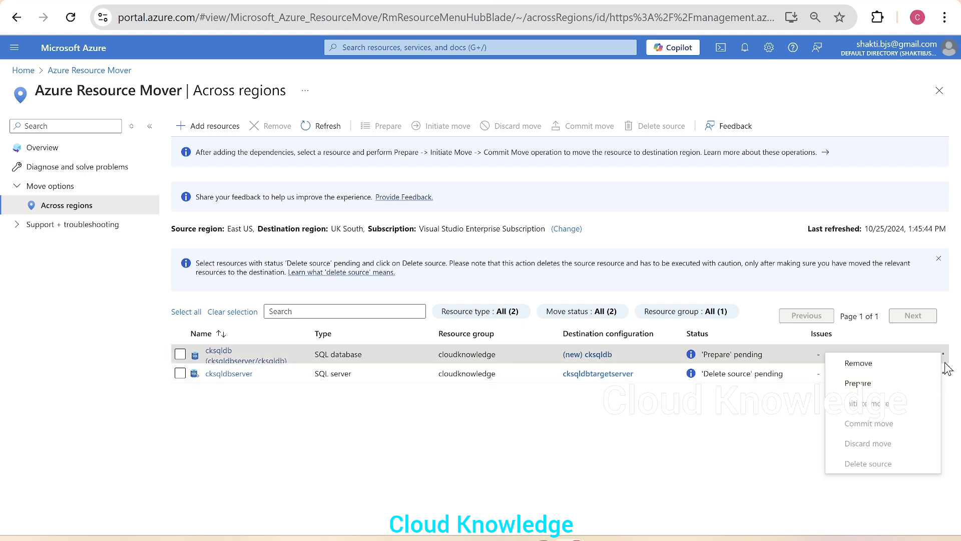
click(856, 385)
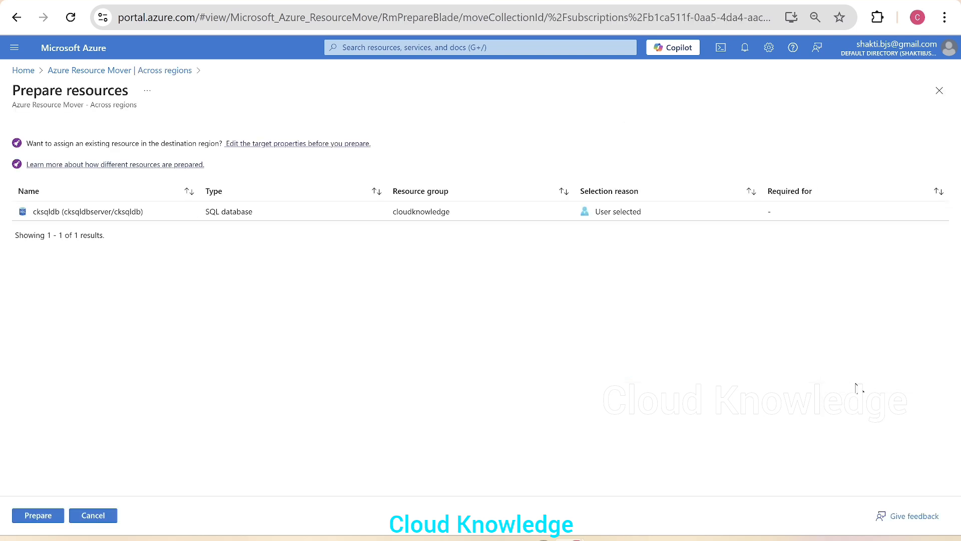
click(31, 518)
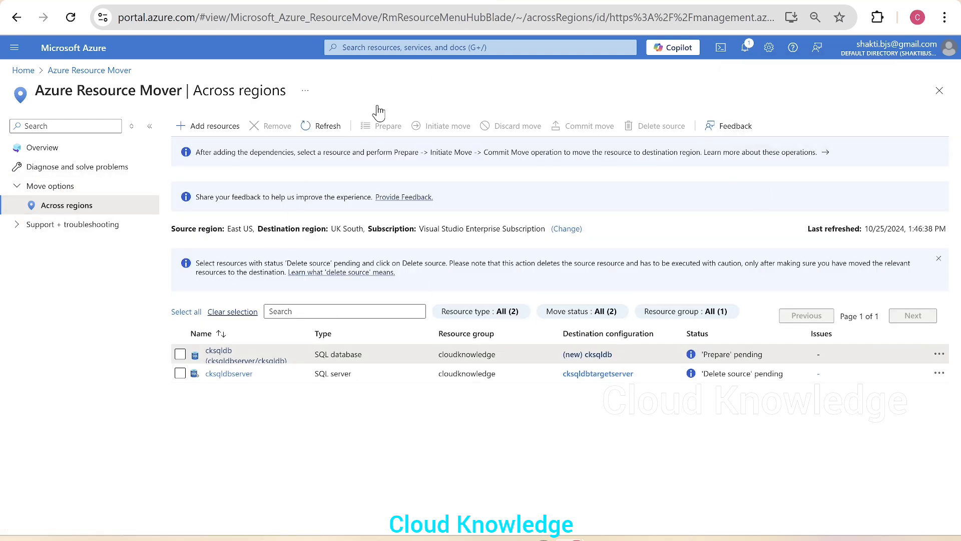
click(749, 48)
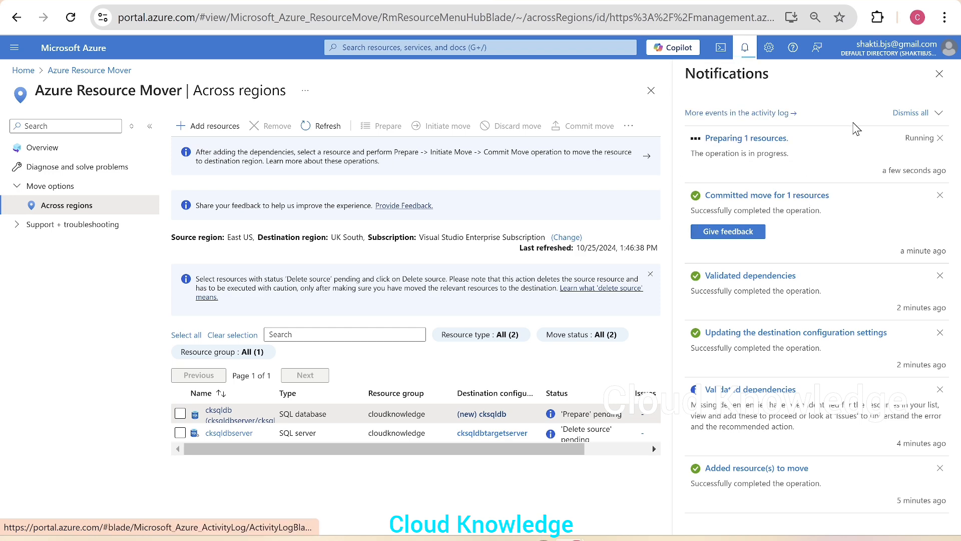
click(940, 74)
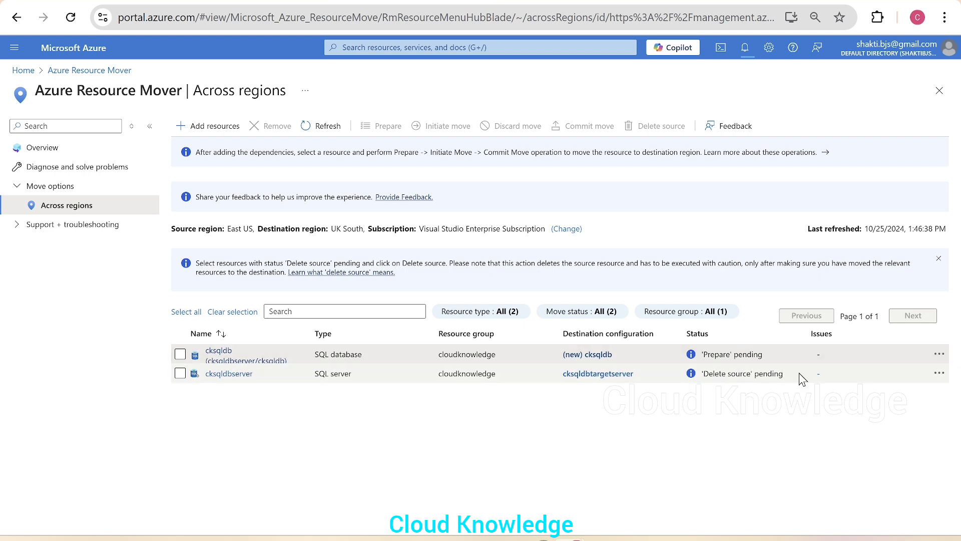
Examine which move actions are available for the cksqldbserver SQL server
click(939, 373)
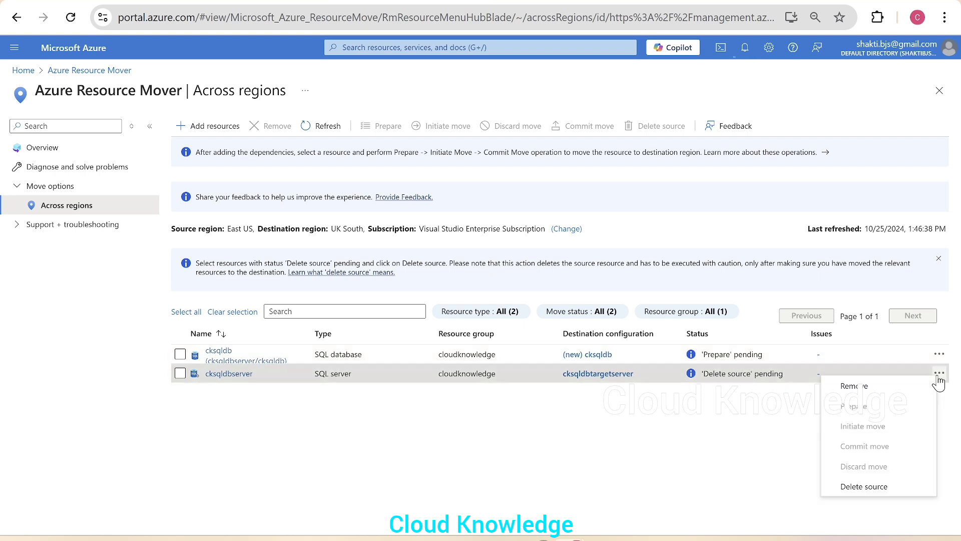
click(722, 457)
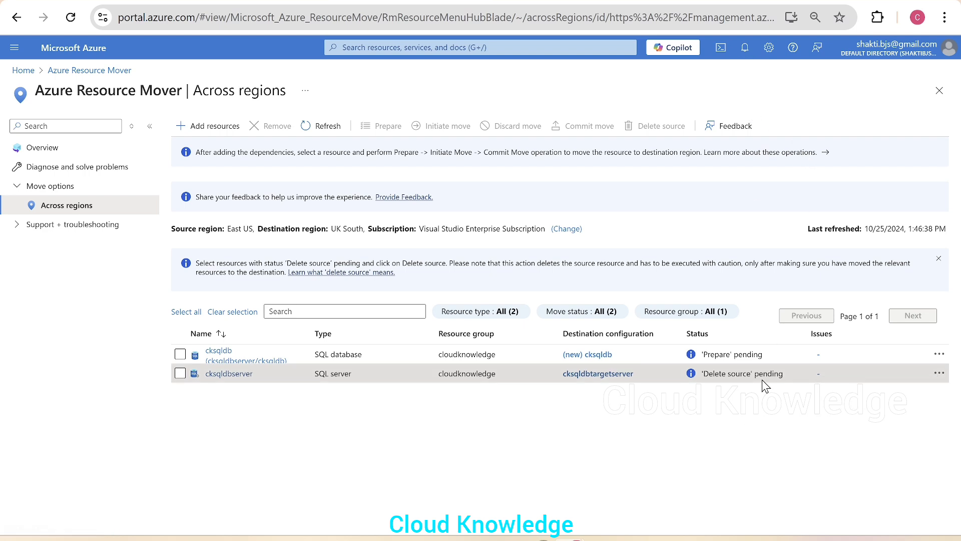
click(939, 373)
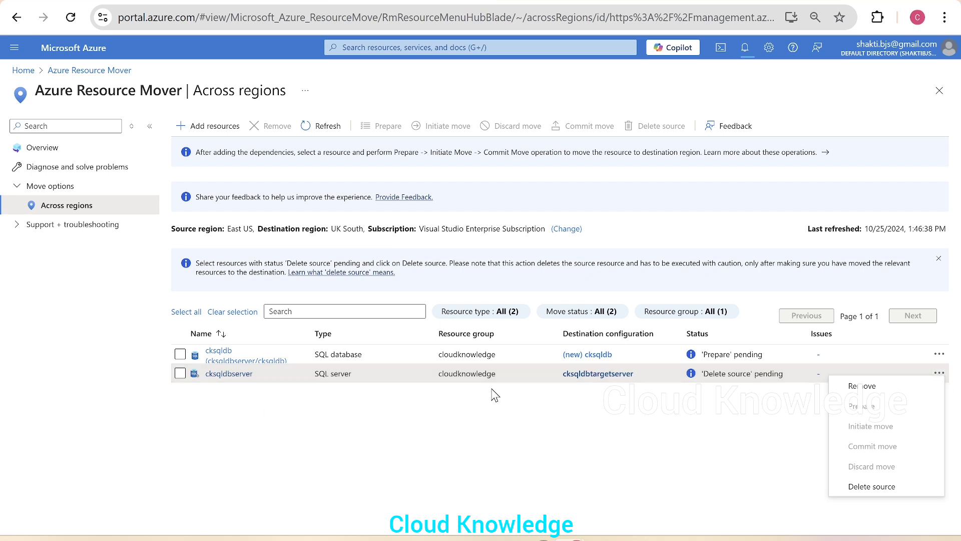
Check the progress of the cksqldb preparation in the notifications and in the refreshed list of resources
click(673, 444)
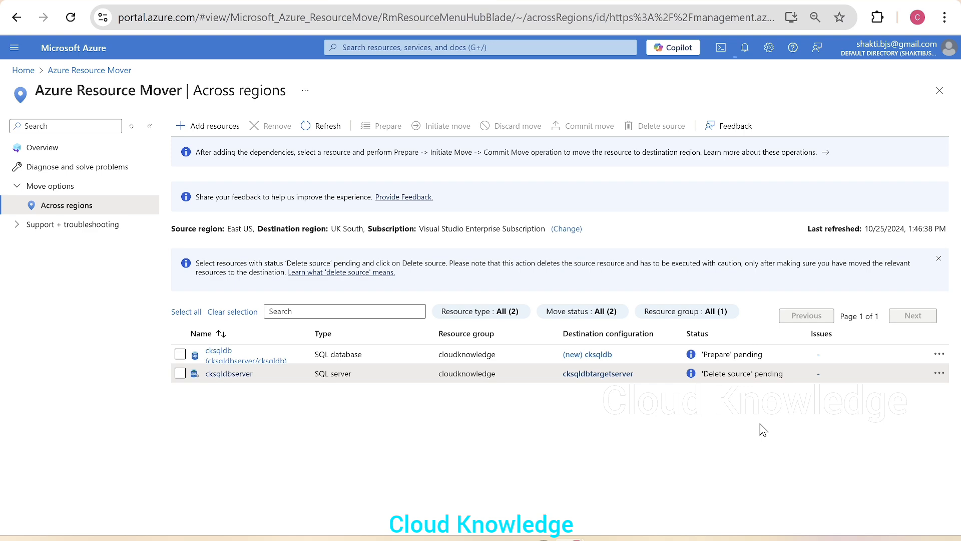
click(745, 47)
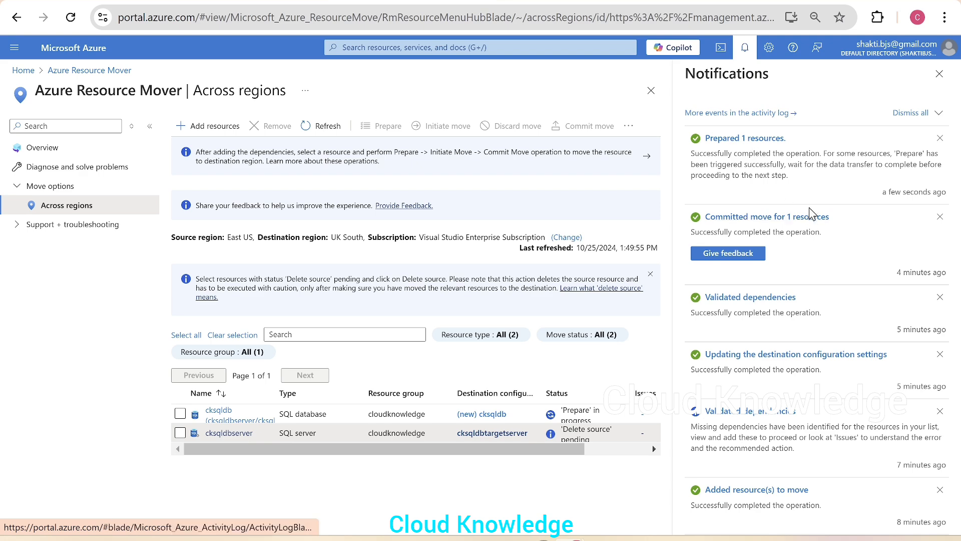
click(939, 73)
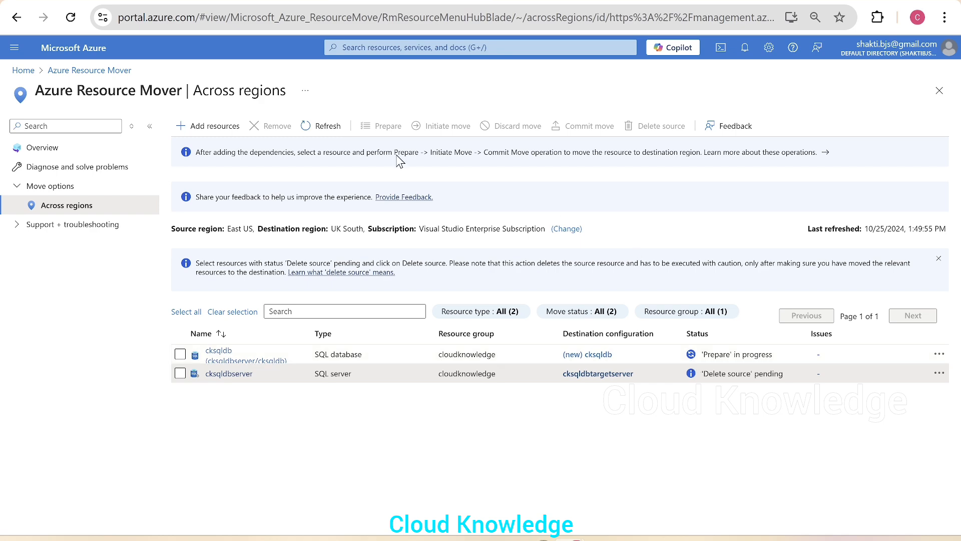
click(326, 127)
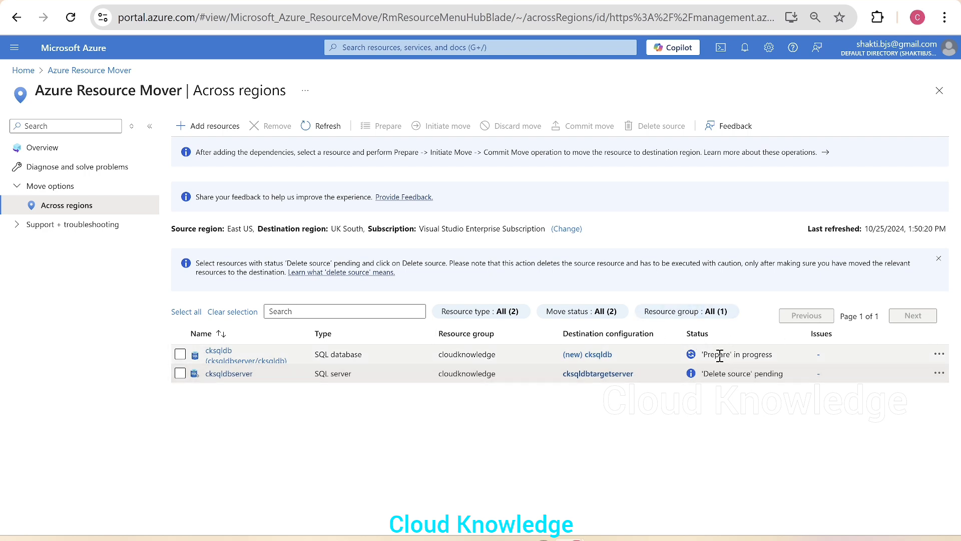
click(302, 127)
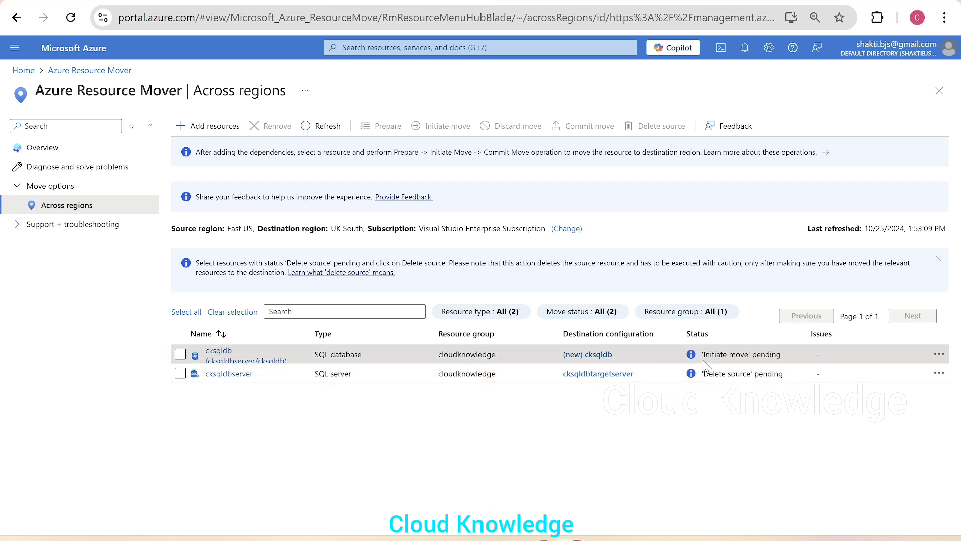
click(746, 47)
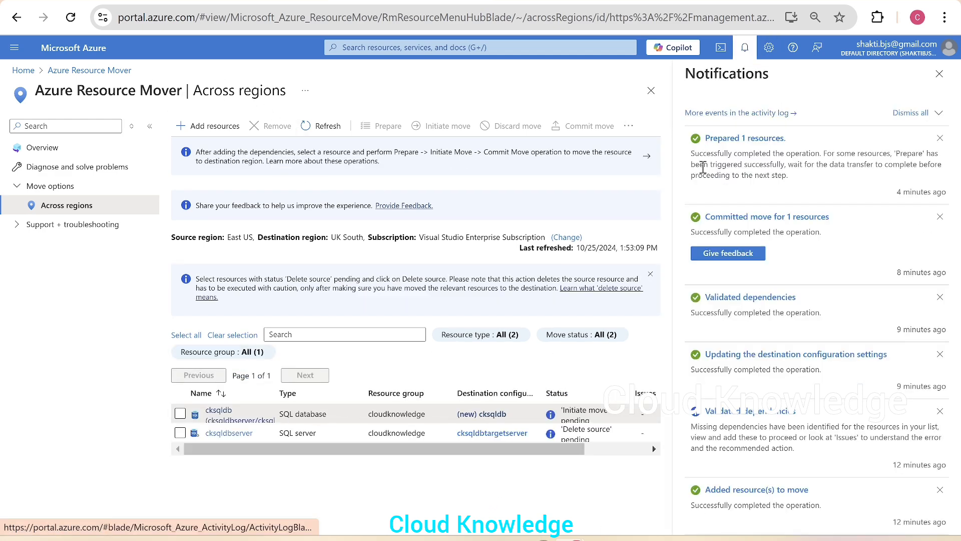
click(940, 75)
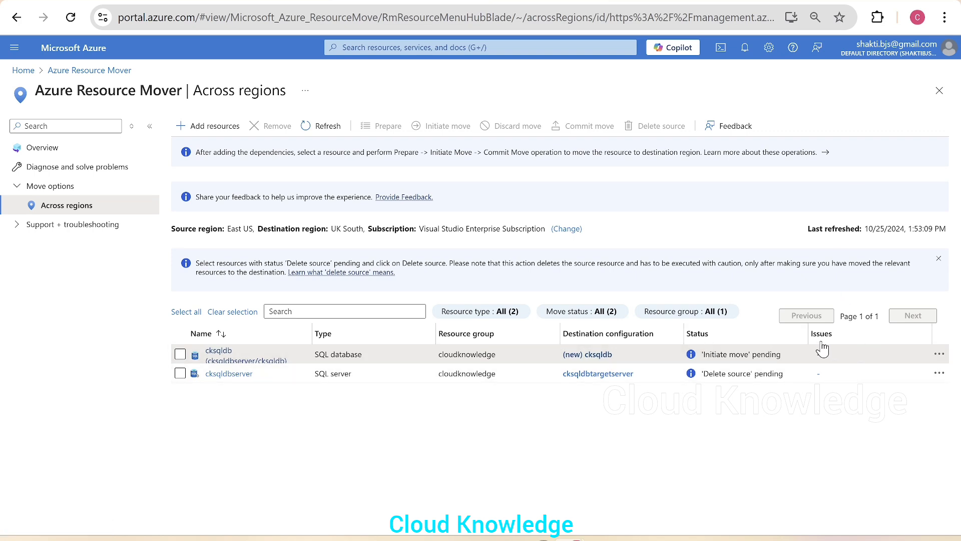
Initiate the move of the cksqldb SQL database and check its progress in the notifications
click(939, 354)
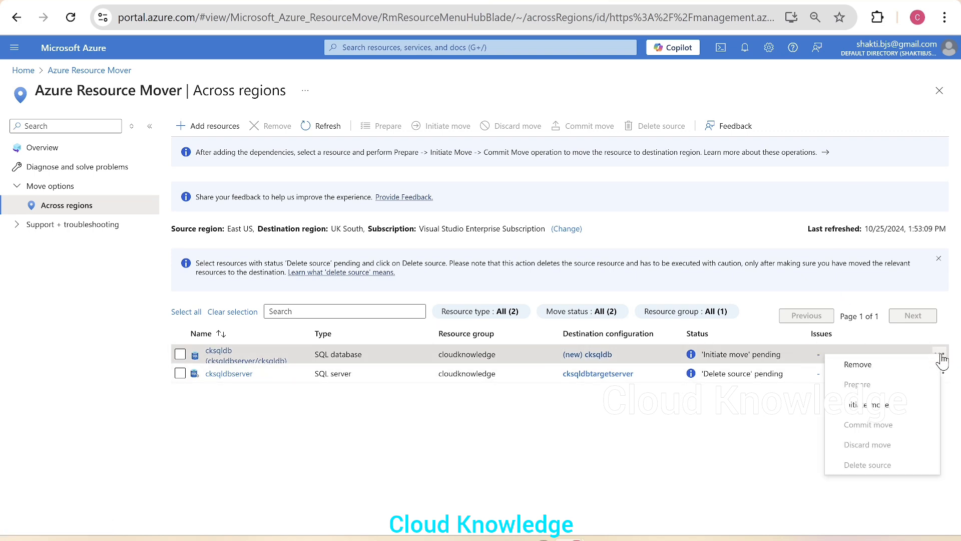
click(875, 406)
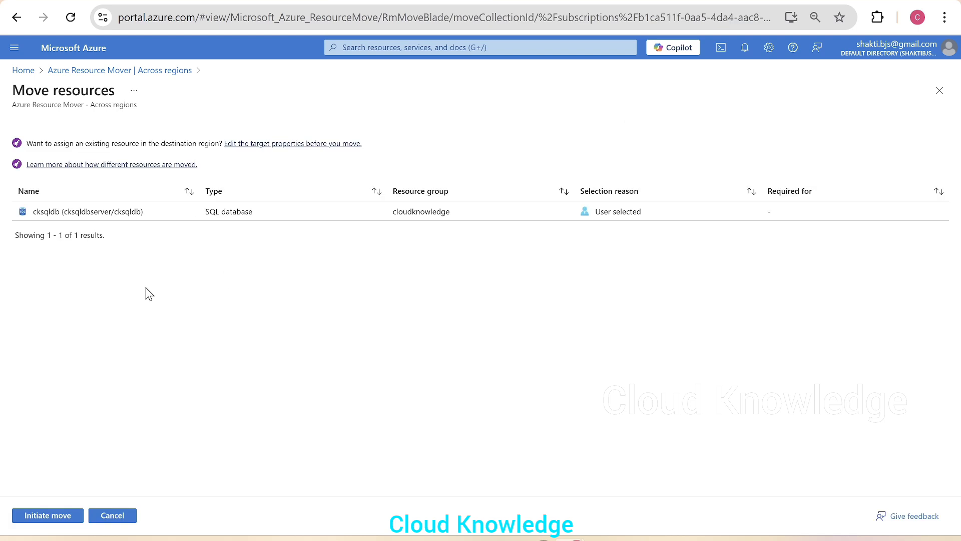
click(56, 515)
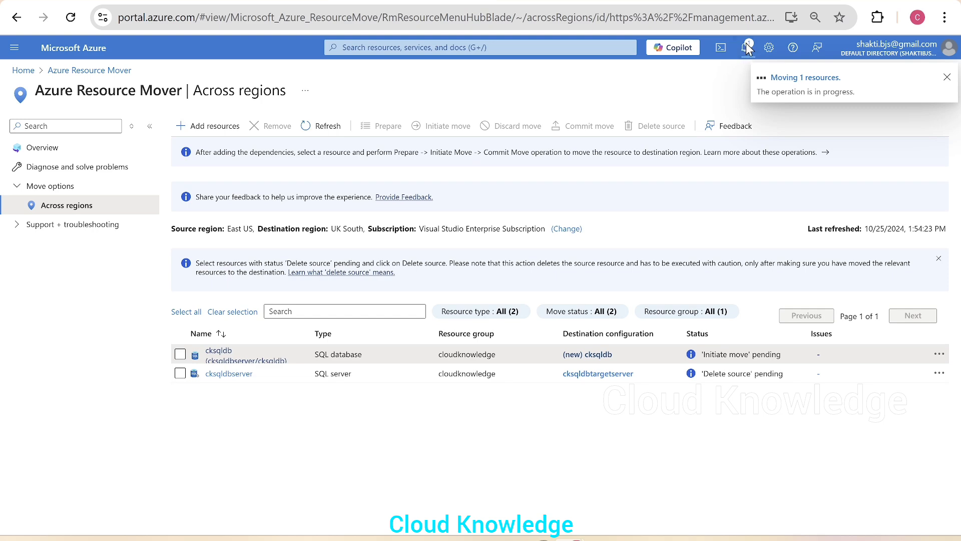
click(745, 48)
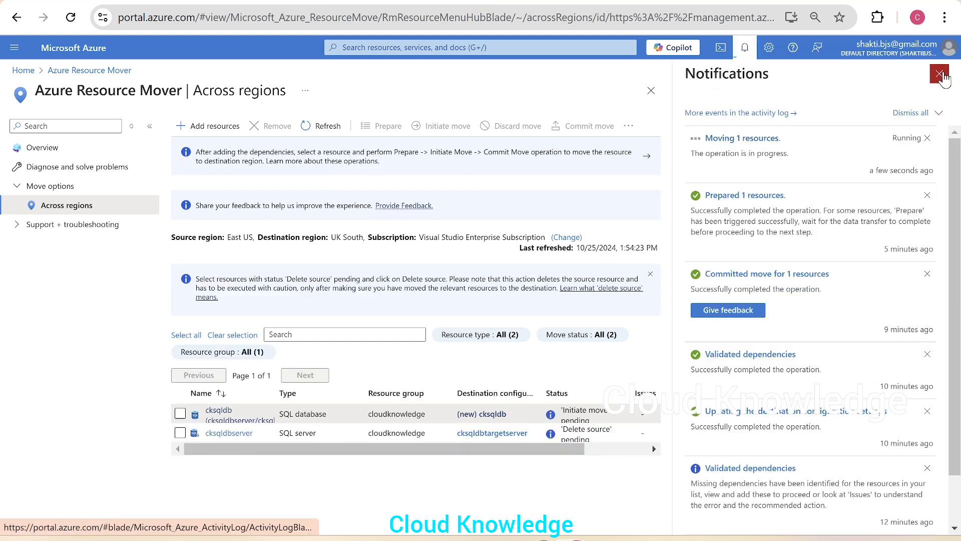
scroll(897, 280, down, 1)
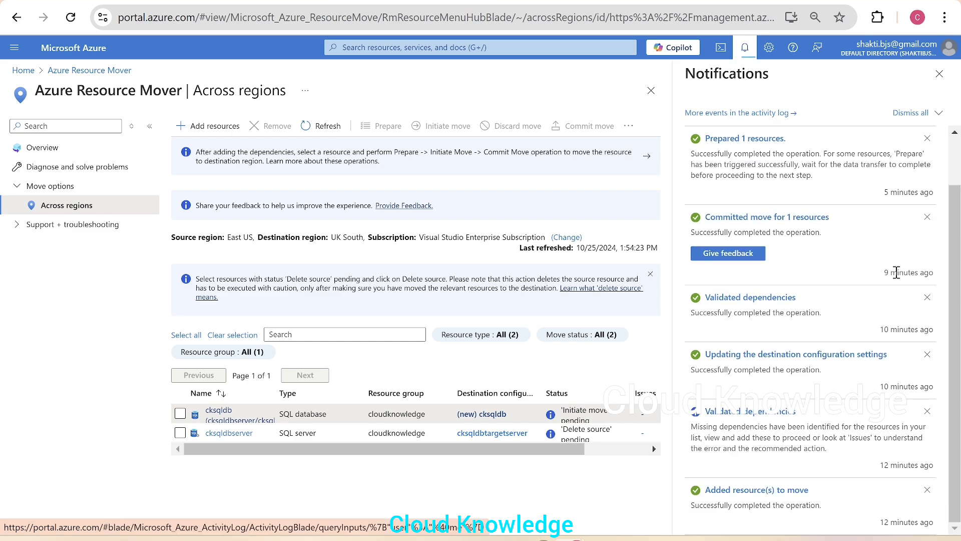
scroll(897, 273, up, 1)
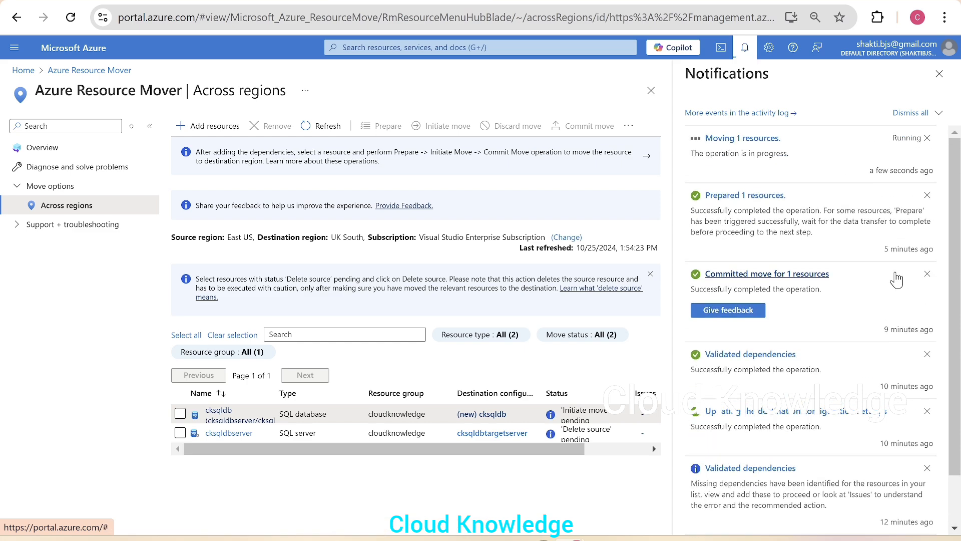
click(940, 74)
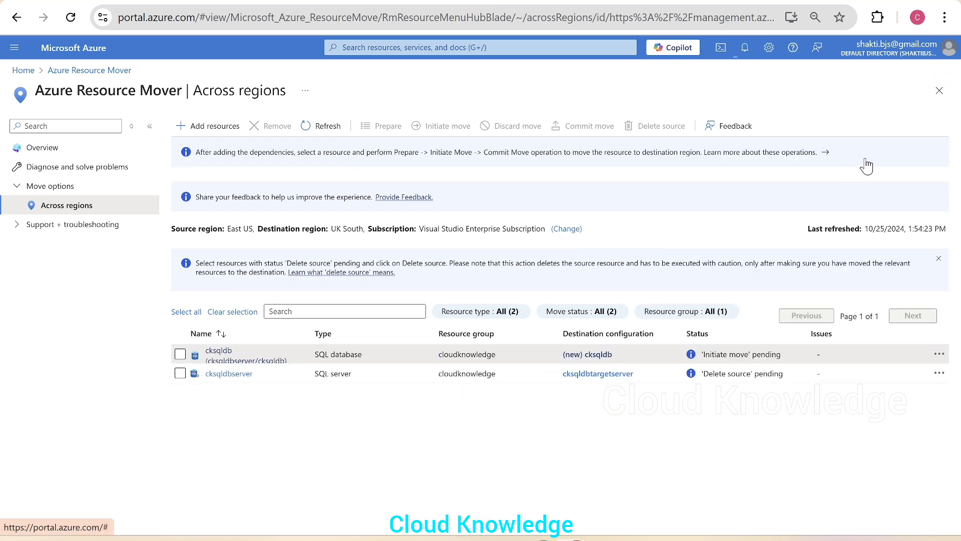
click(745, 48)
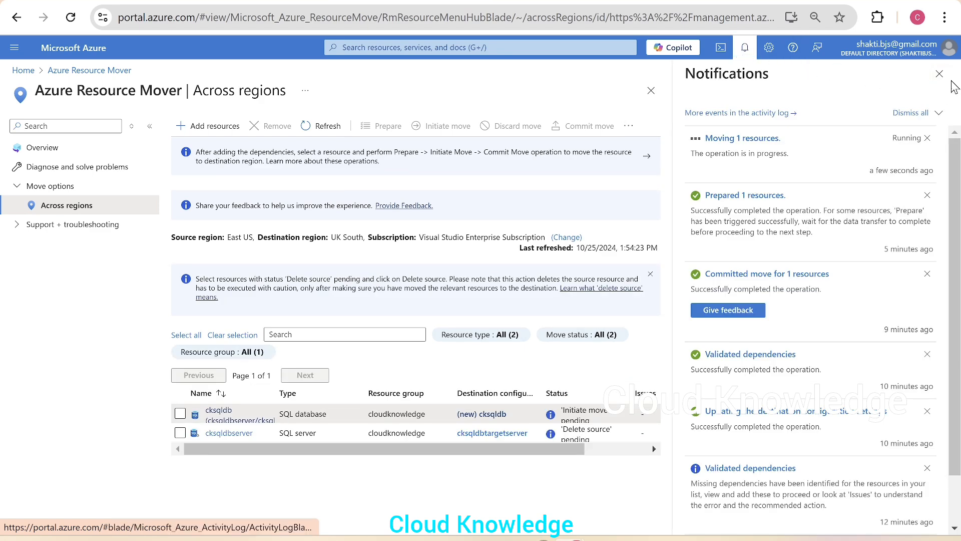
click(939, 75)
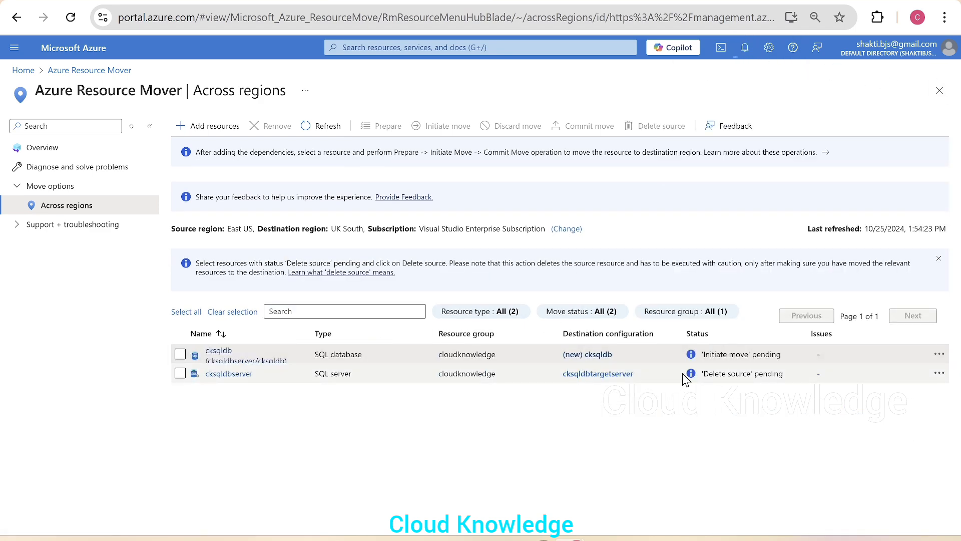
Refresh the resource list and recheck the status of the initiated cksqldb move in the notifications
click(327, 126)
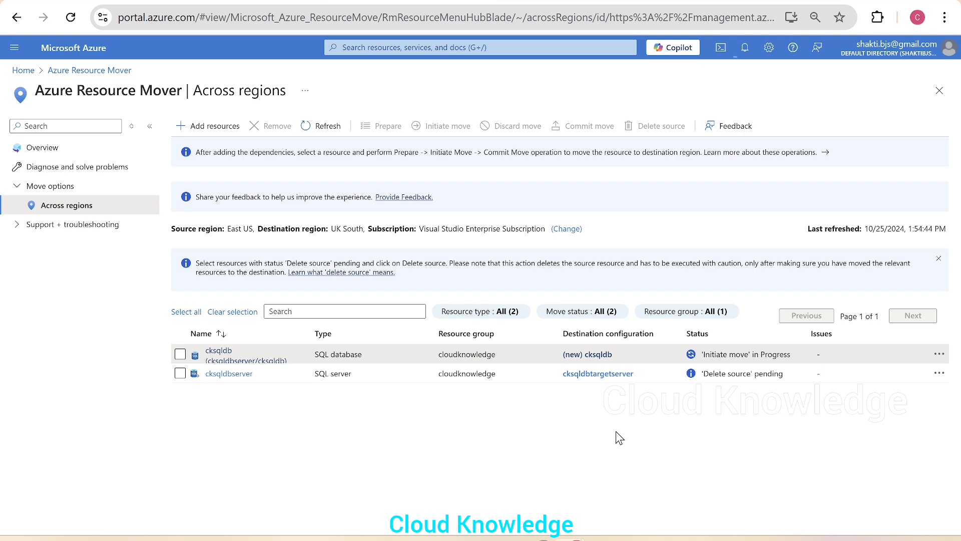
click(745, 48)
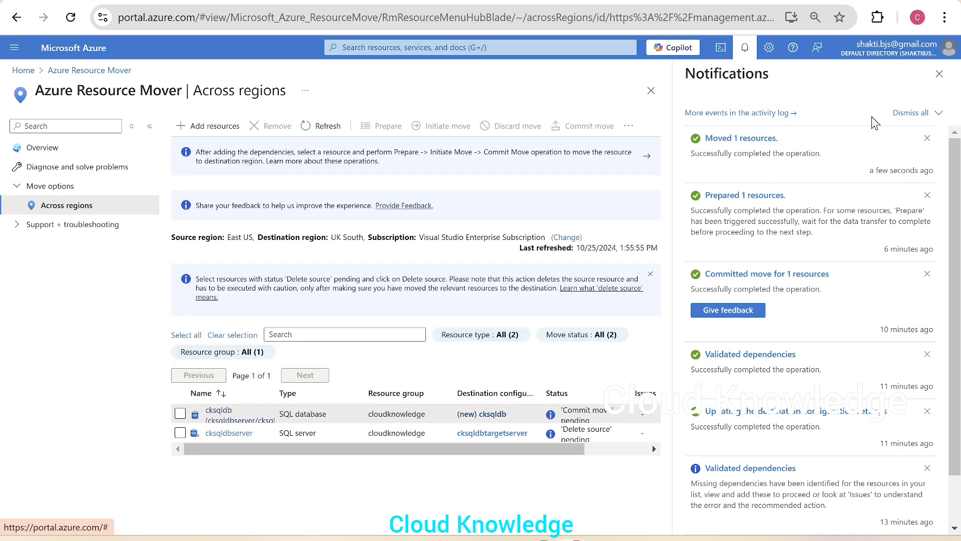
click(939, 80)
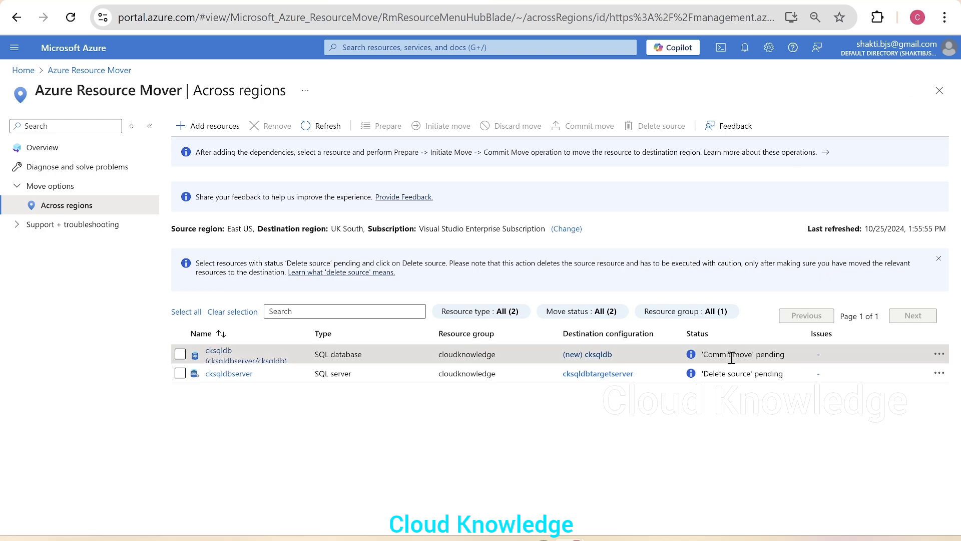
click(320, 129)
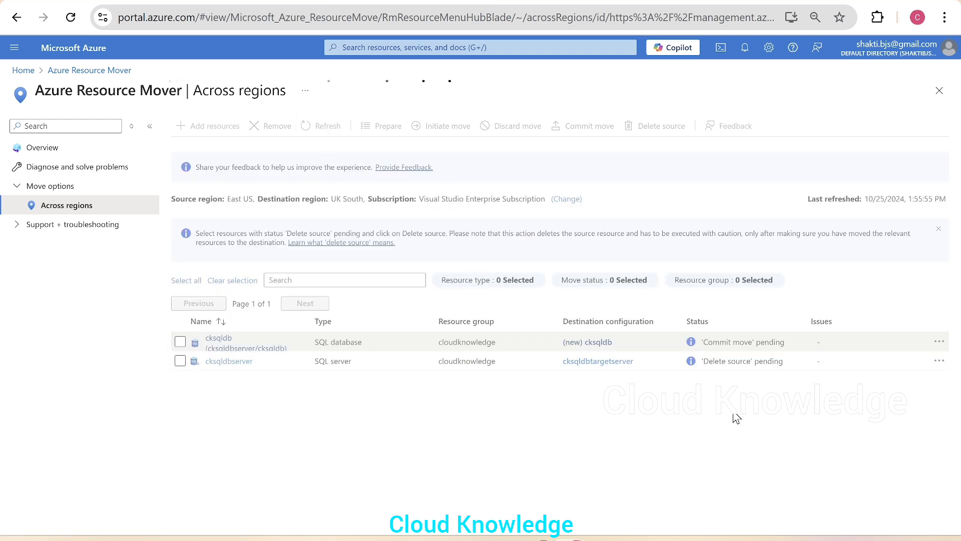
Commit the move of the cksqldb SQL database and follow the commit's progress in the notifications
click(939, 354)
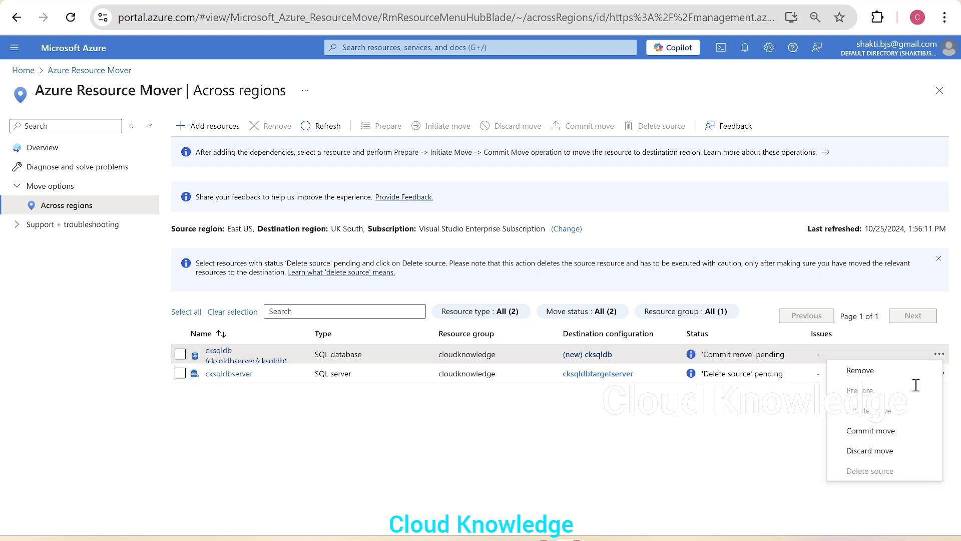
click(871, 433)
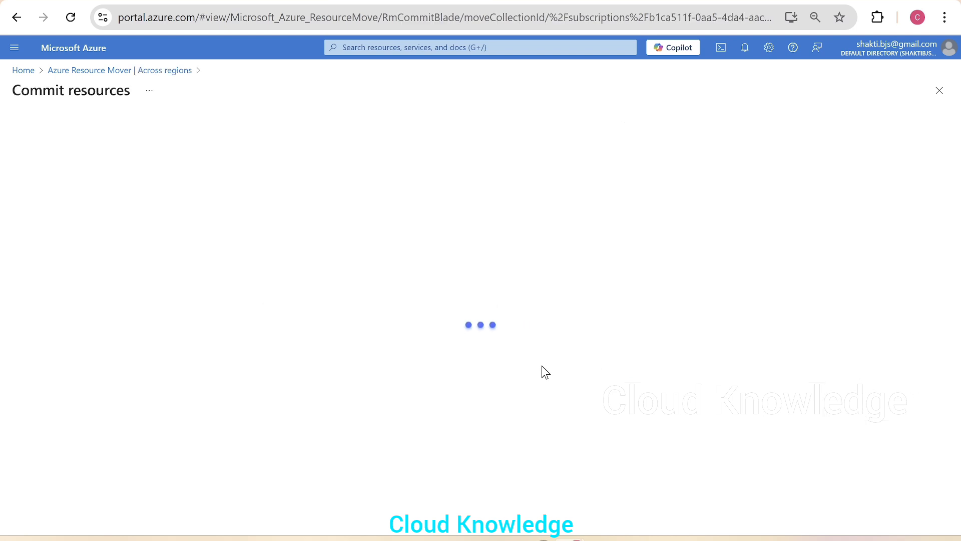
click(50, 516)
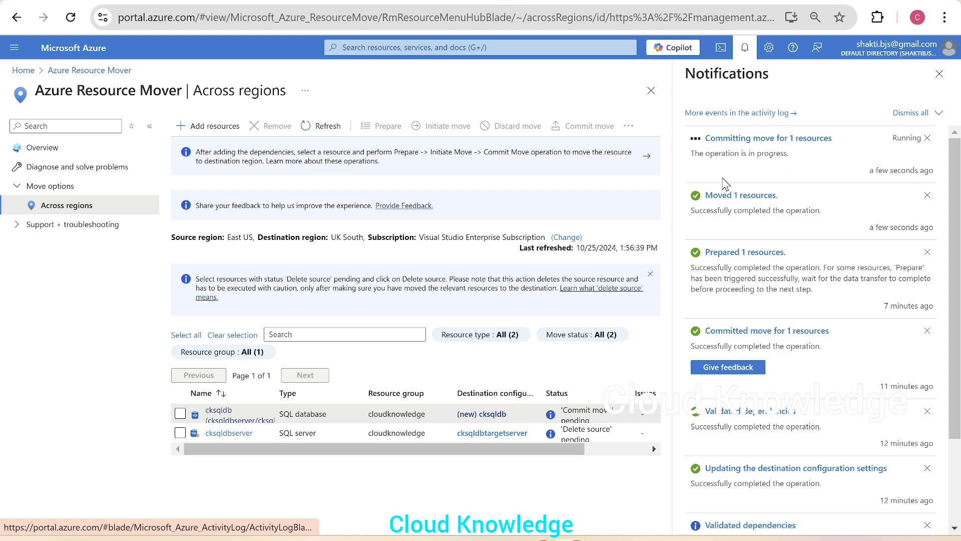
click(940, 75)
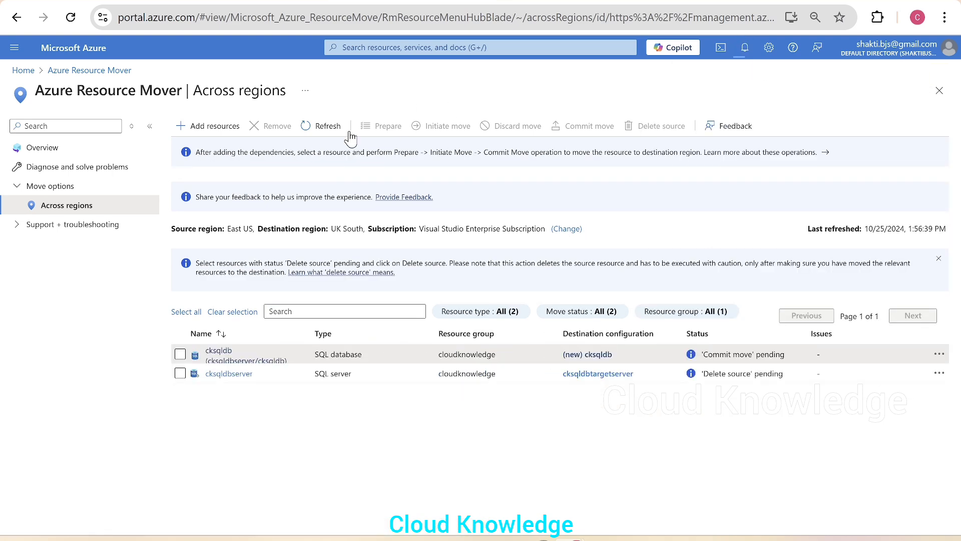
click(328, 127)
click(747, 48)
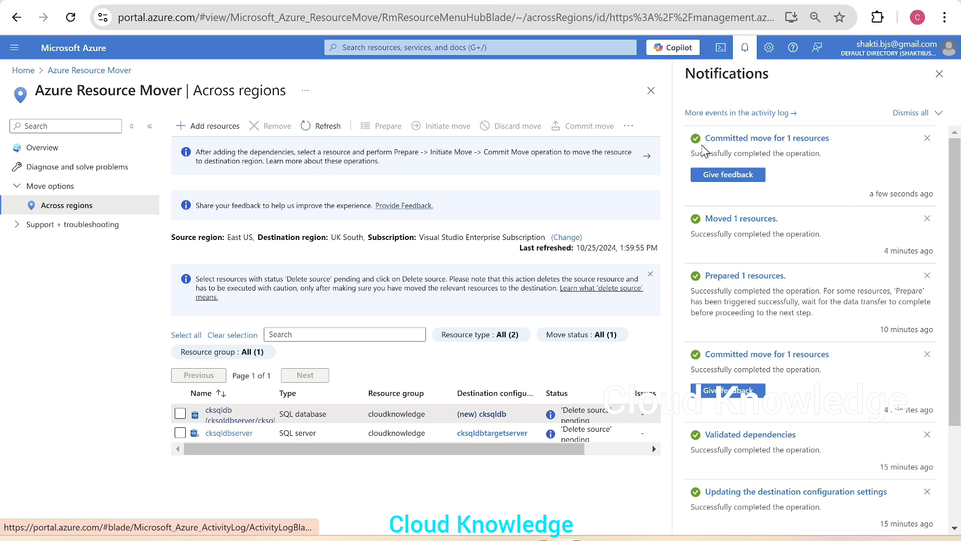
click(940, 74)
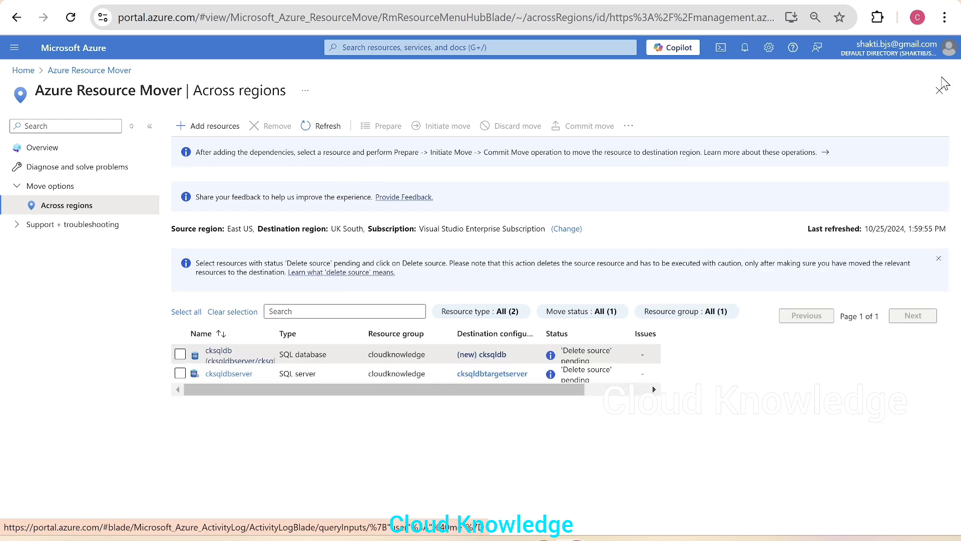
Refresh the resource list and examine which move actions are available for the cksqldb database
click(324, 128)
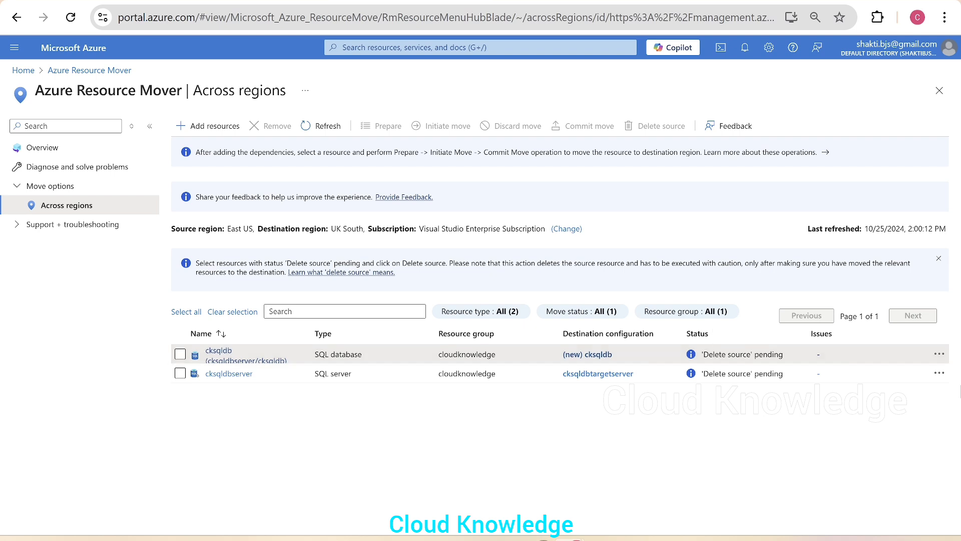
click(939, 354)
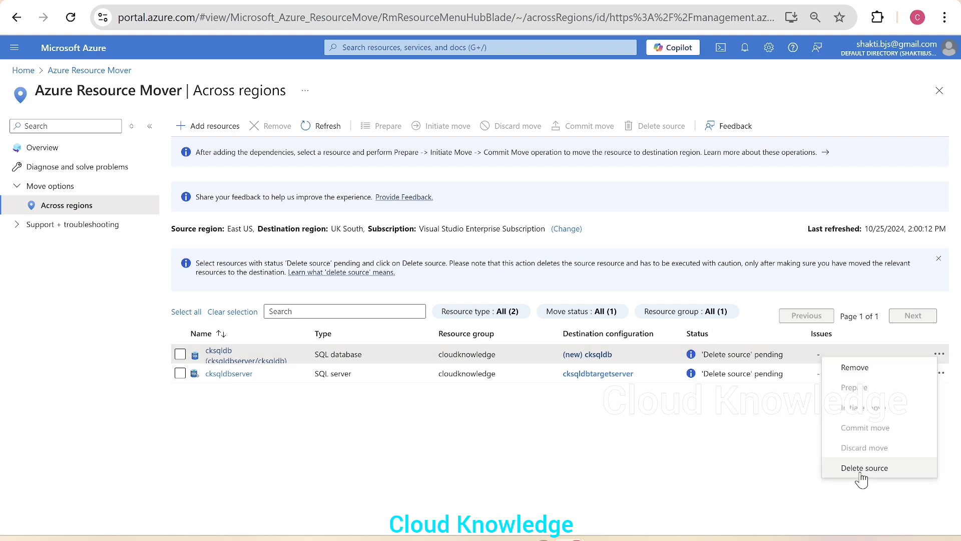
click(787, 470)
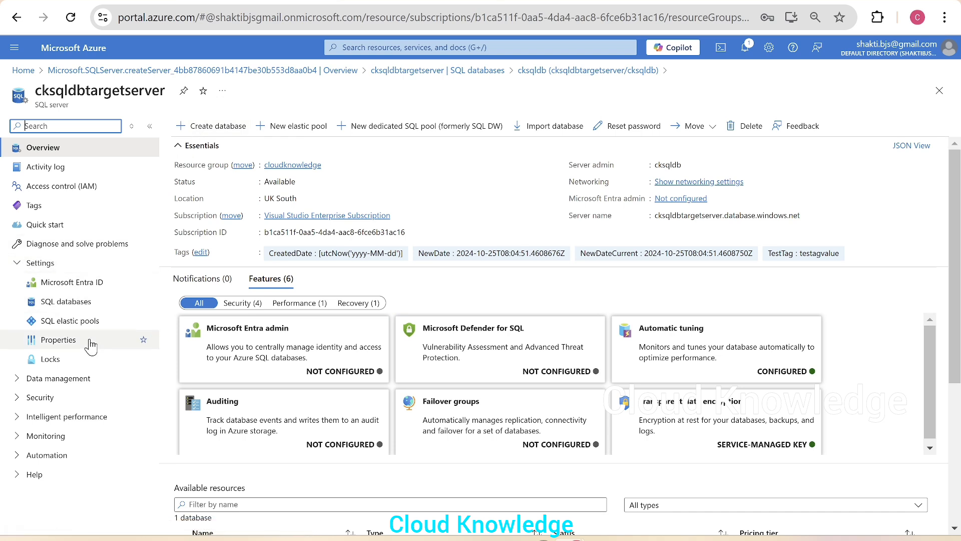
Open the cksqldb database from the SQL databases of cksqldbtargetserver and check its server and location
click(75, 302)
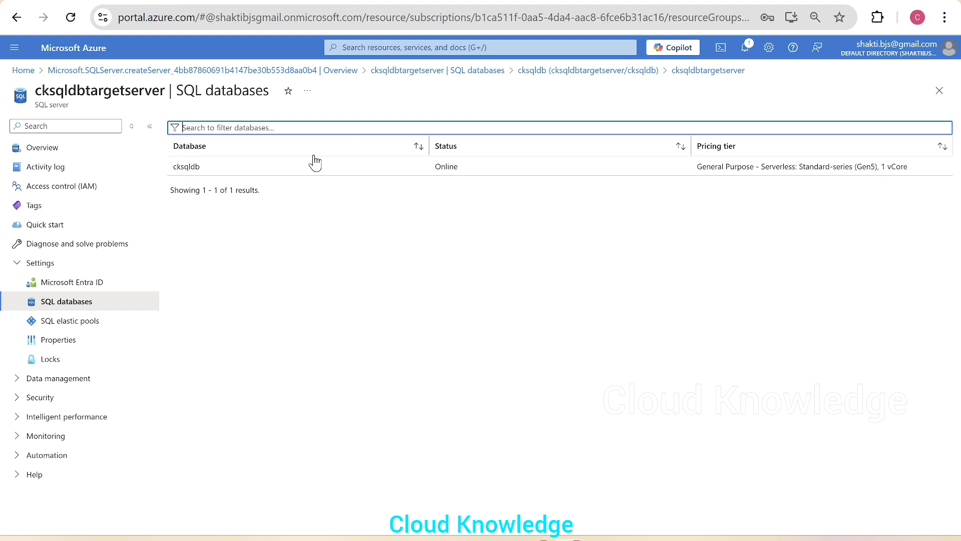
click(211, 171)
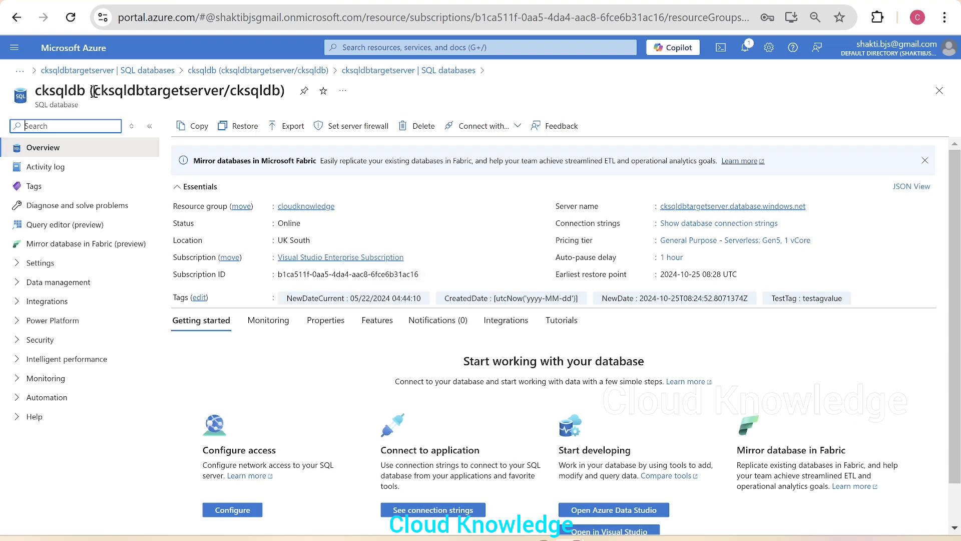
drag(94, 92, 233, 90)
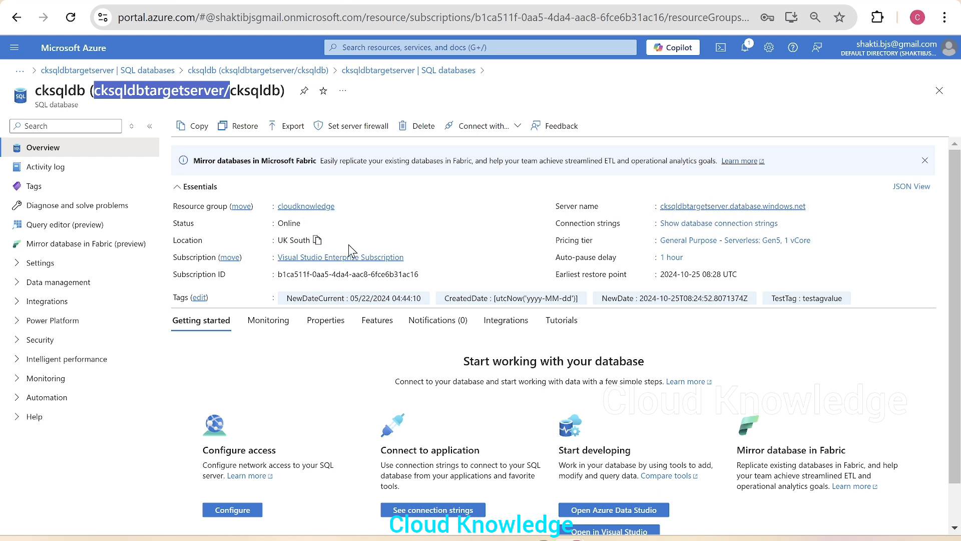
Sign in to the query editor of cksqldb on cksqldbtargetserver with SQL server authentication and expand its tables
click(53, 226)
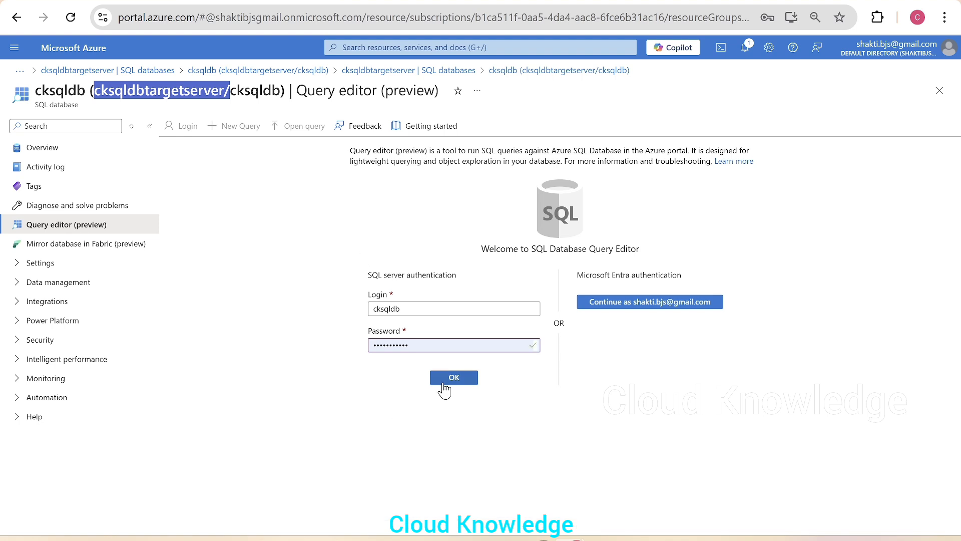
click(452, 377)
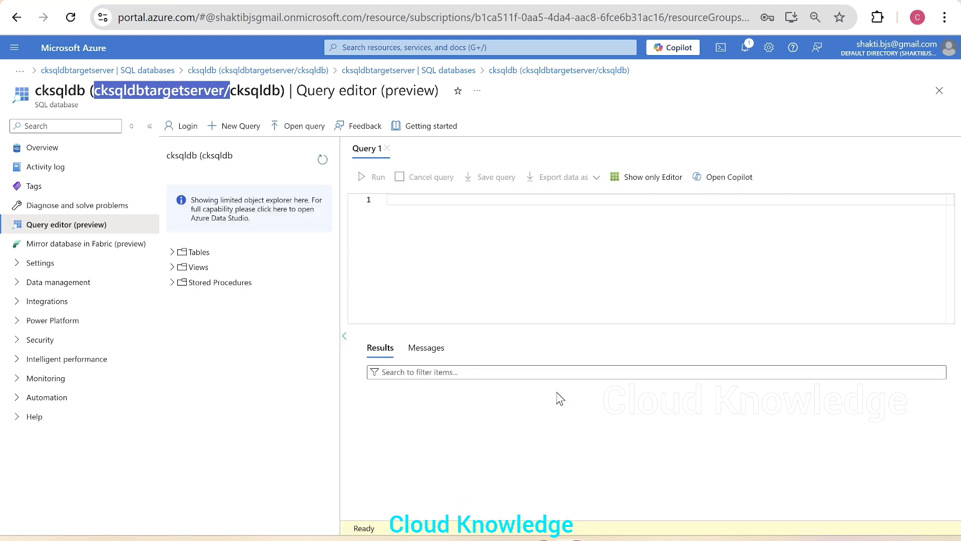
click(169, 253)
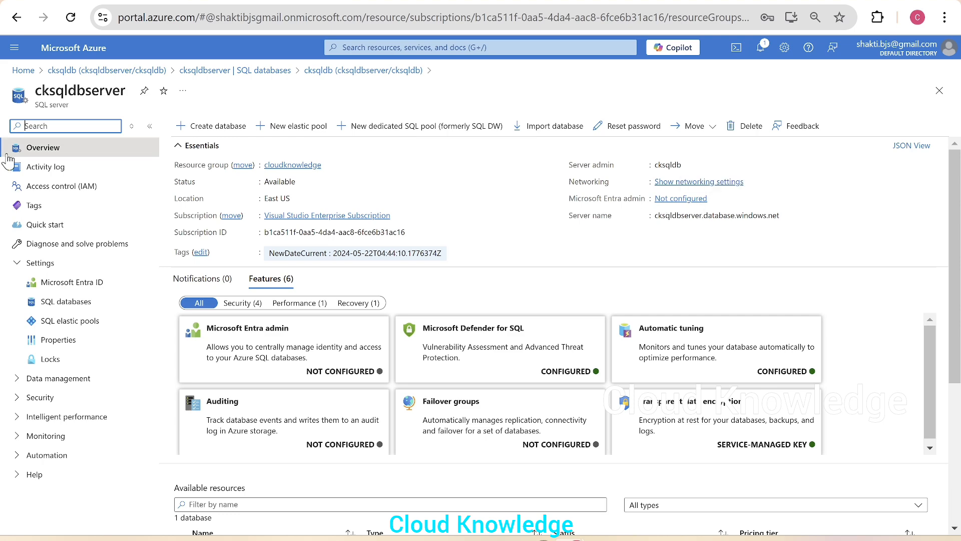
Open the source cksqldb database from the SQL databases of cksqldbserver, check its location, and expand its tables in the query editor
click(75, 302)
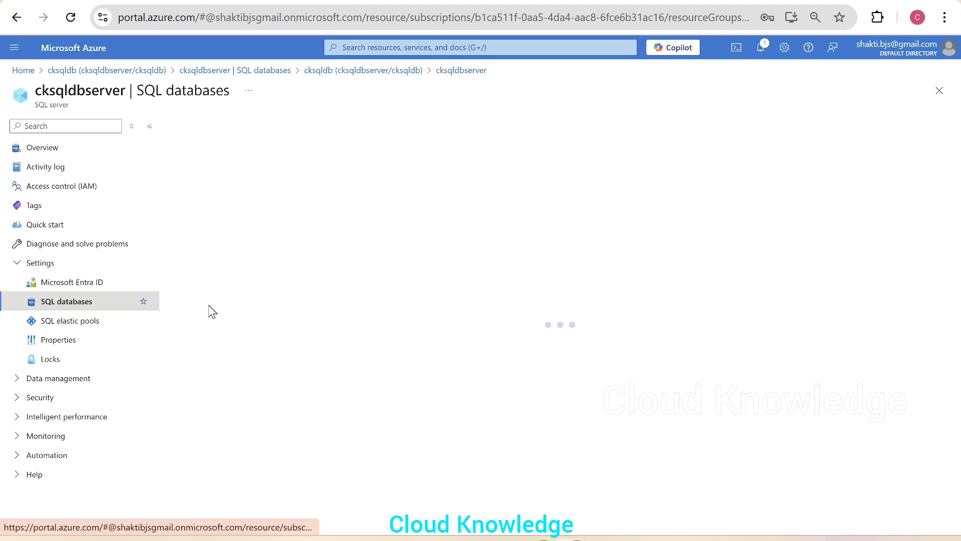
click(186, 167)
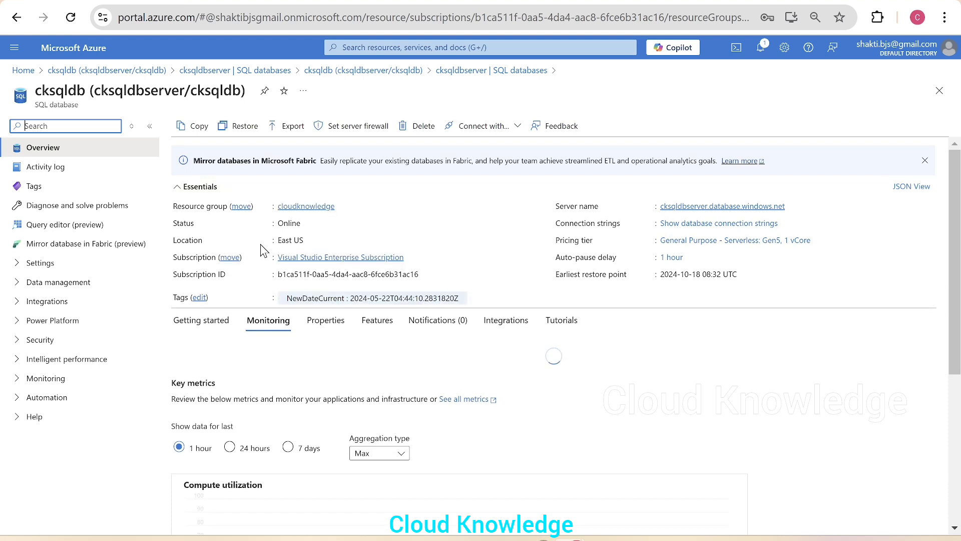
drag(282, 240, 304, 240)
click(73, 224)
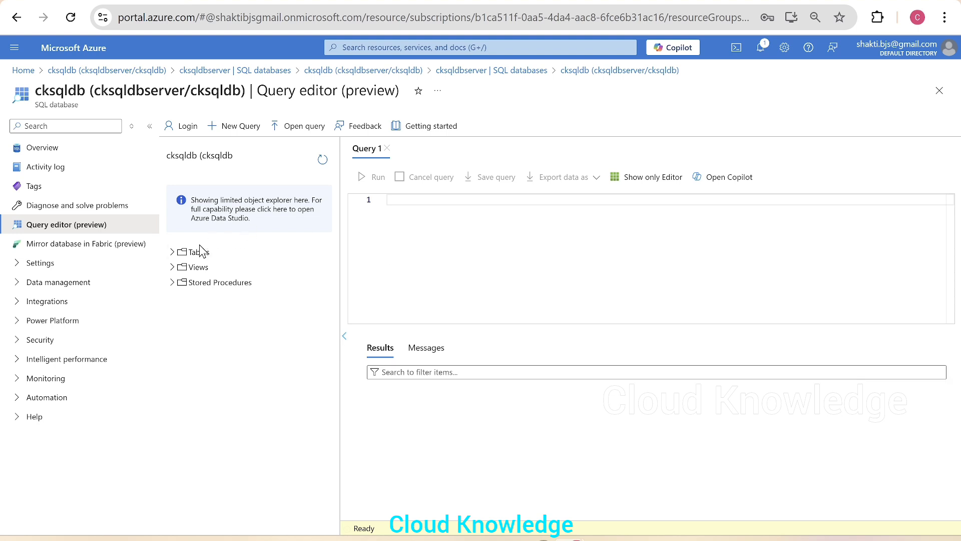
click(172, 252)
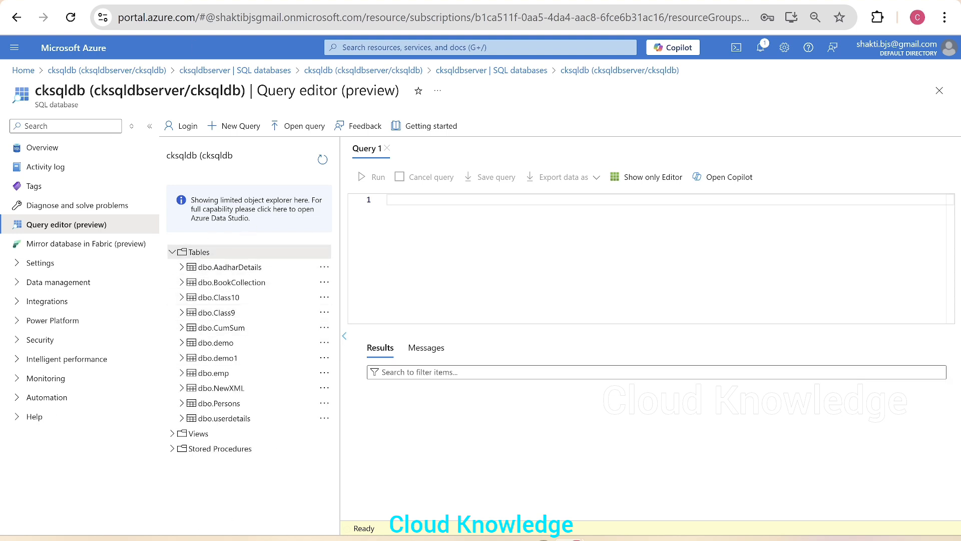
Return to the across-regions resource list in Azure Resource Mover and examine the actions available for cksqldb and cksqldbserver
click(230, 1)
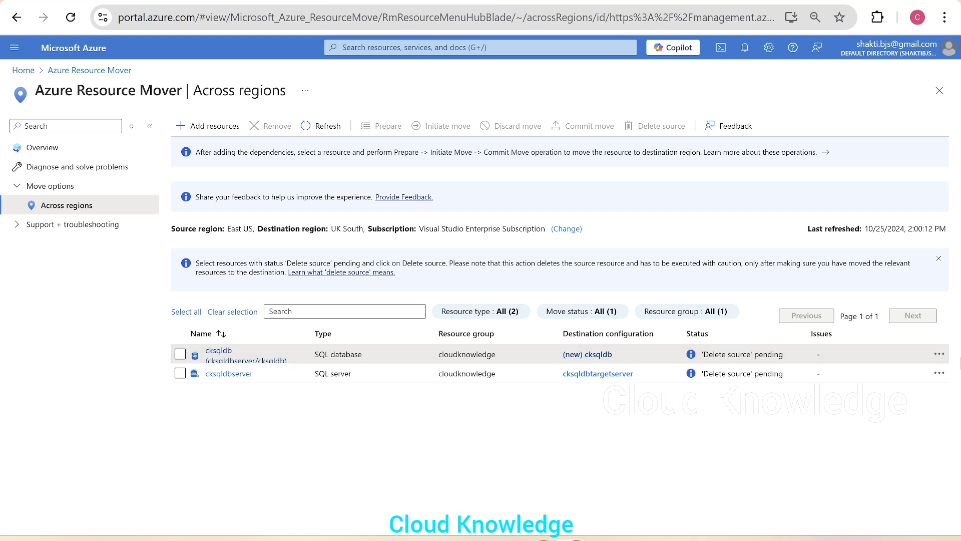
click(939, 356)
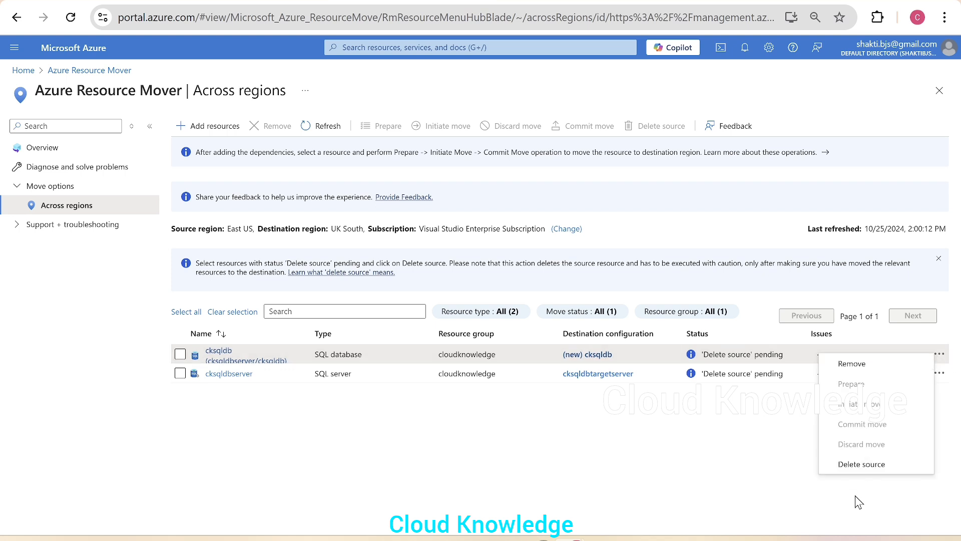
click(736, 459)
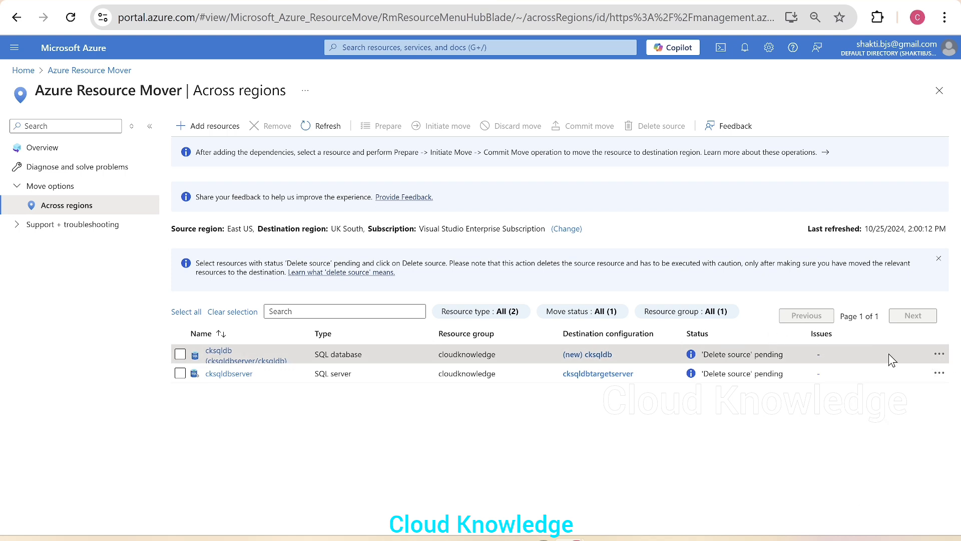
click(938, 375)
click(707, 429)
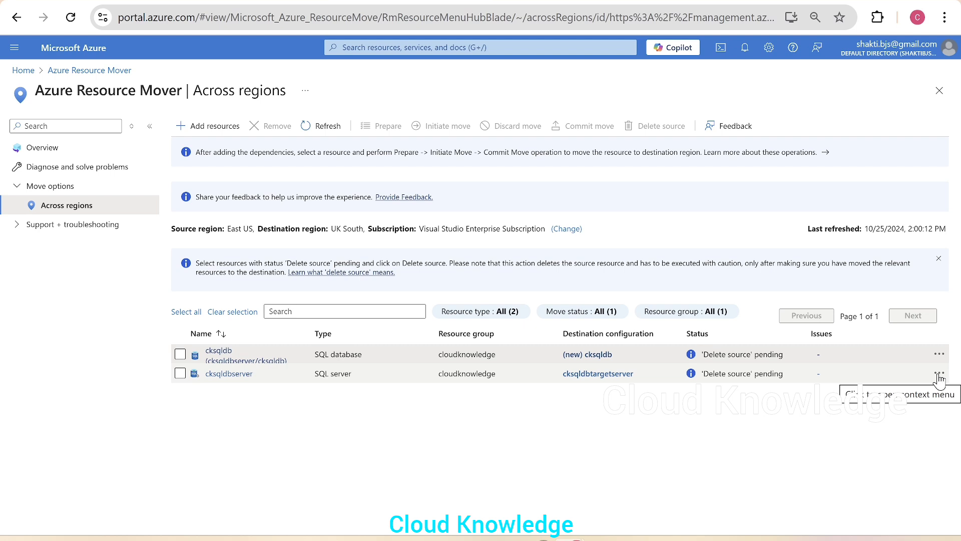
Remove the cksqldbserver SQL server from the across-regions move list together with its dependent cksqldb database
click(938, 376)
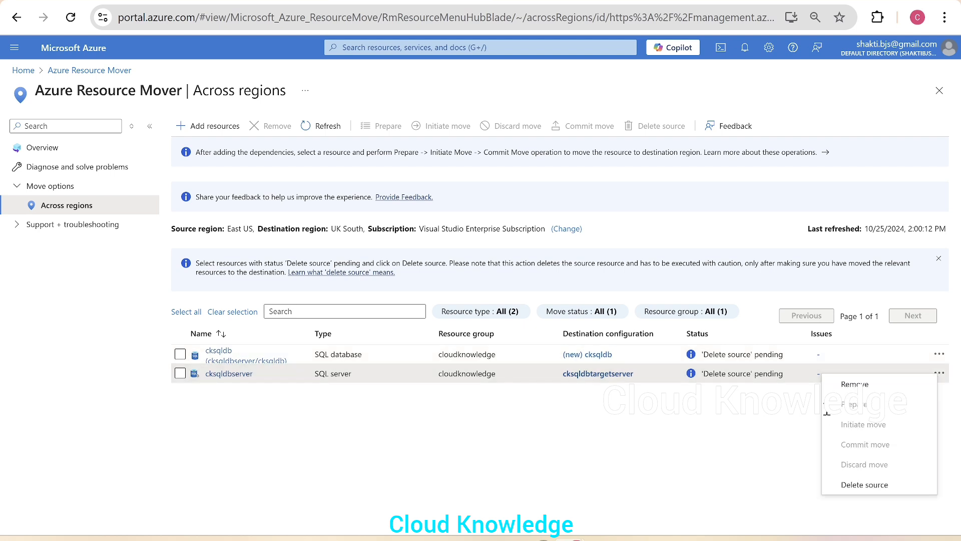
click(855, 388)
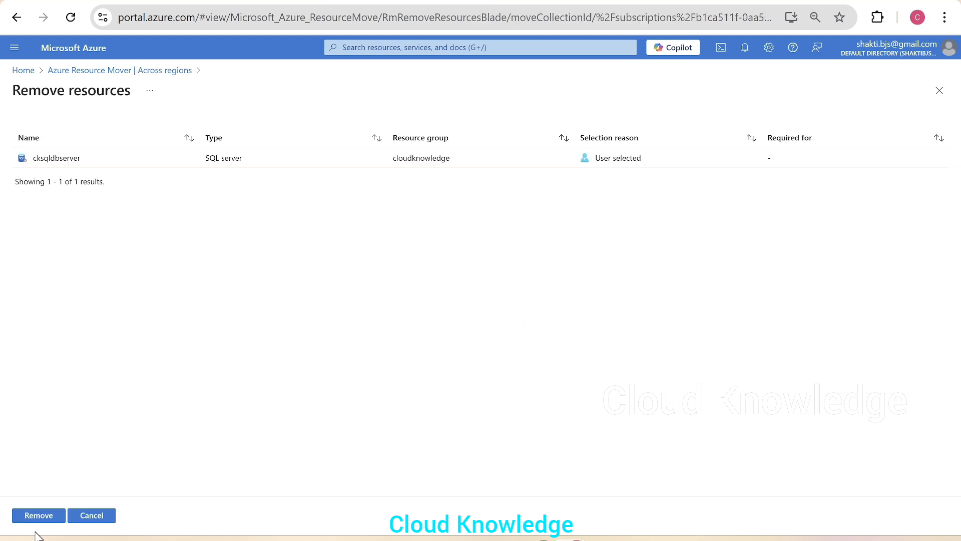
click(35, 515)
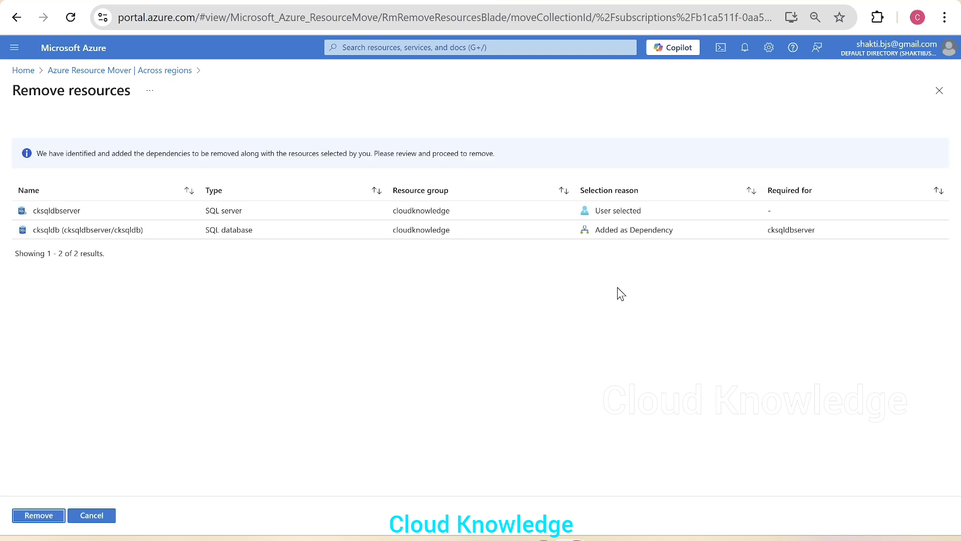
click(38, 520)
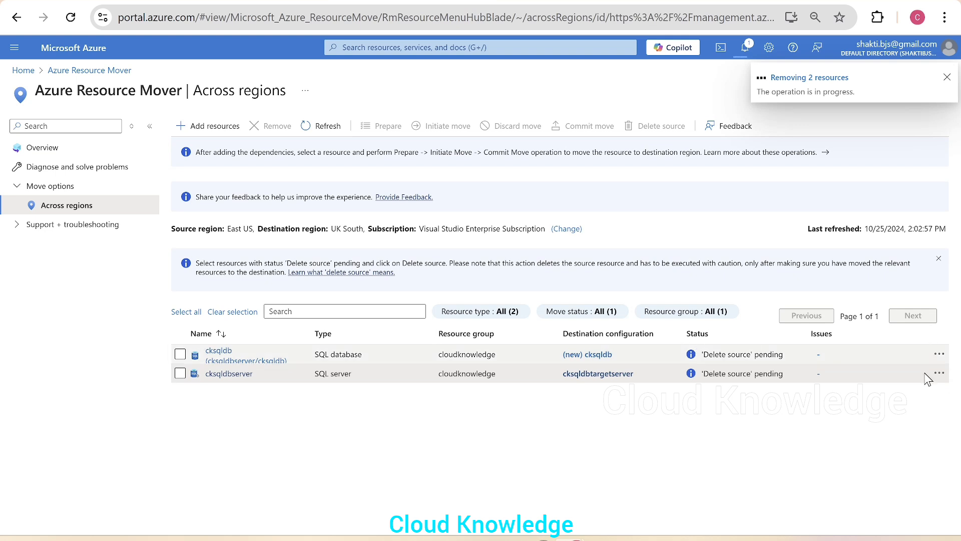
Request removal of the cksqldb SQL database from the across-regions move list
click(940, 356)
click(894, 367)
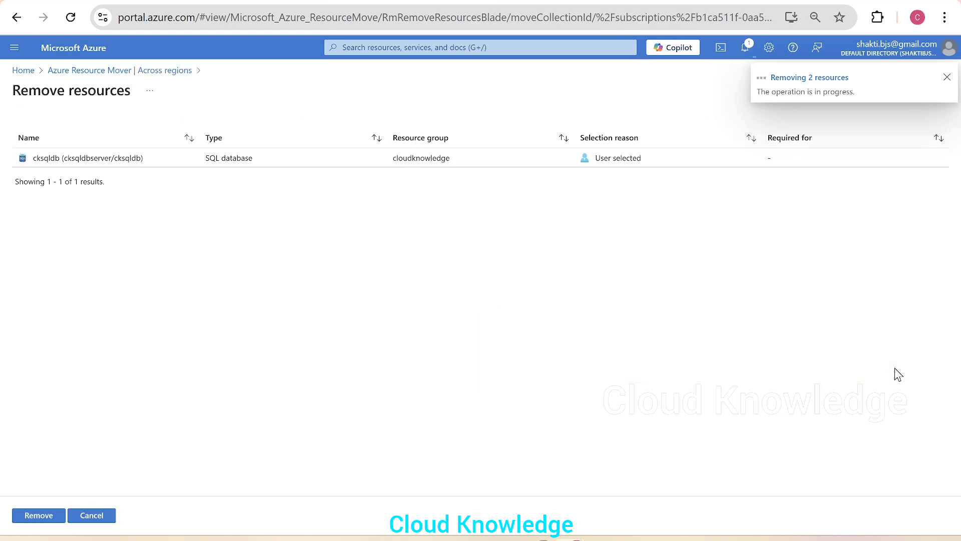
click(43, 519)
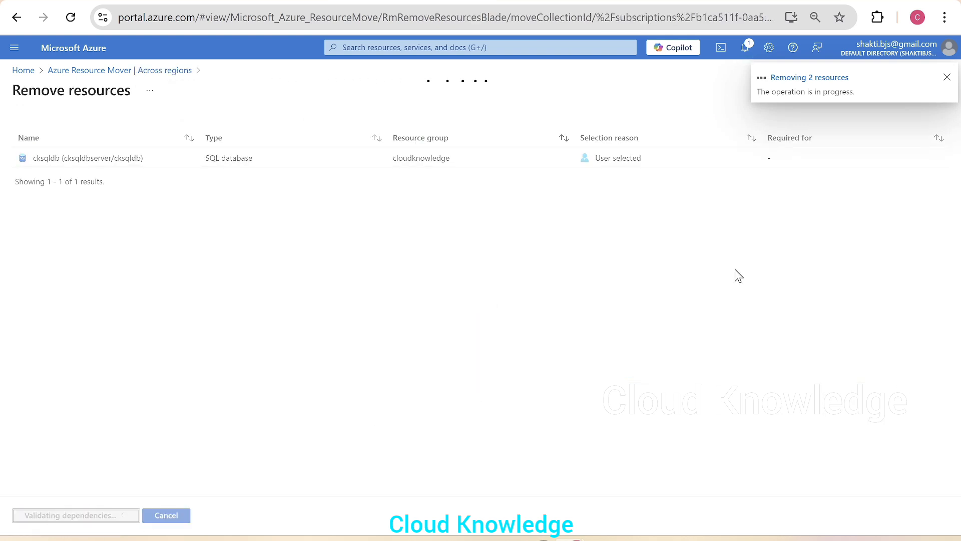